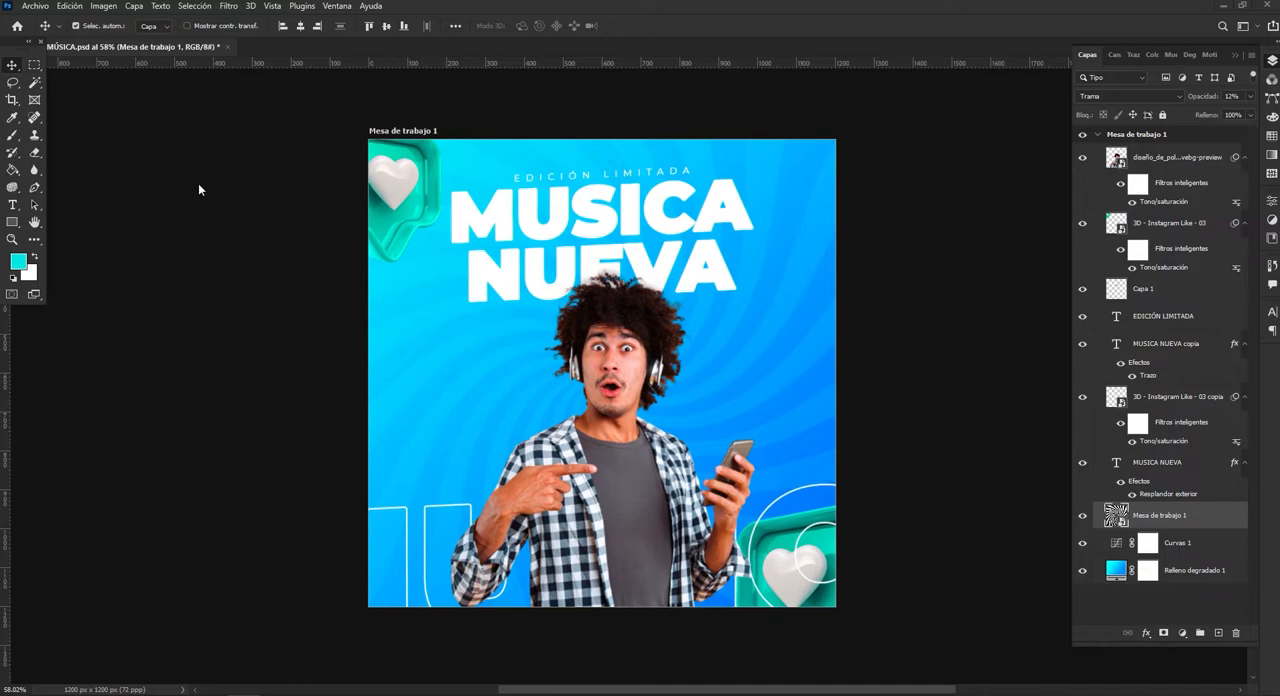
Create a new 1200 x 1200 px document at 72 ppi in RGB colour with a white background.
click(38, 7)
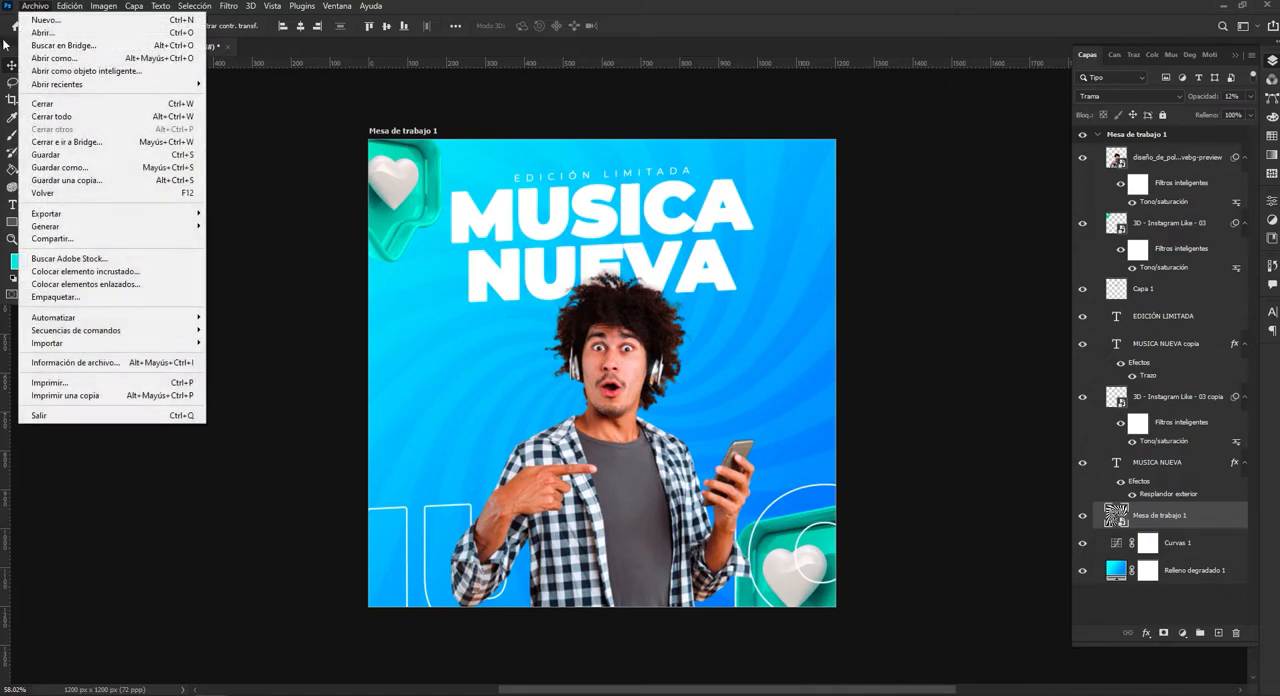
click(107, 22)
drag(487, 115, 477, 137)
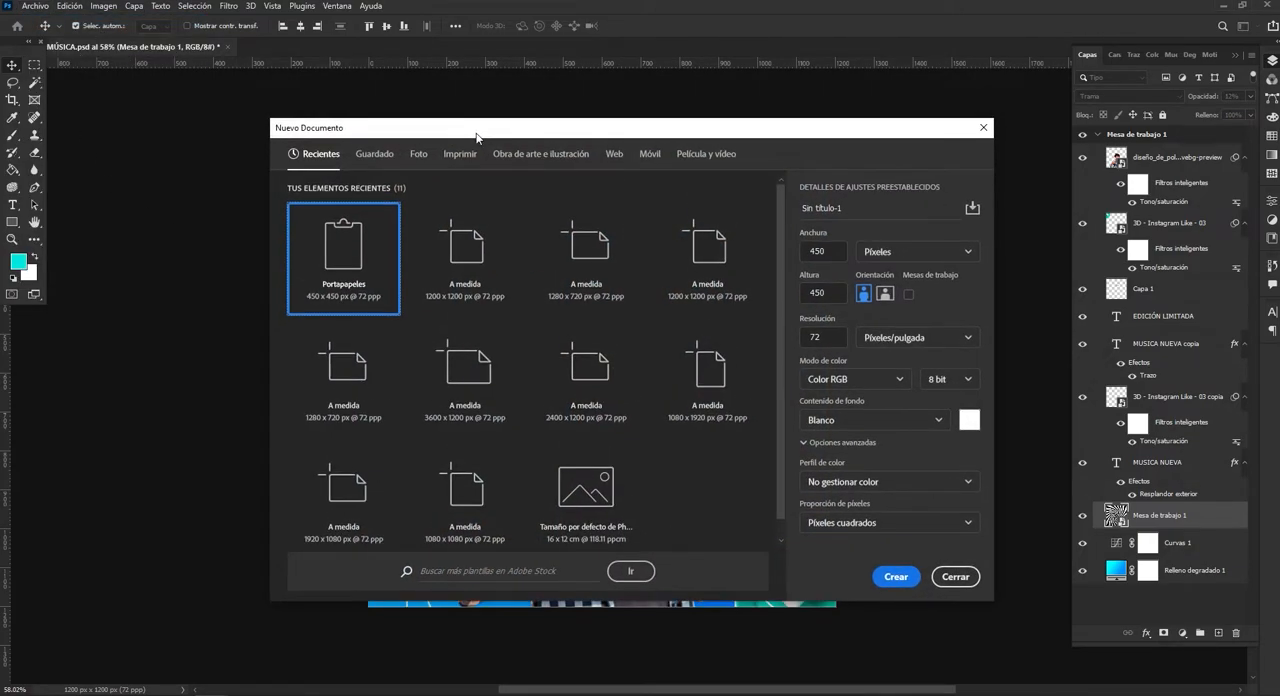
double_click(800, 252)
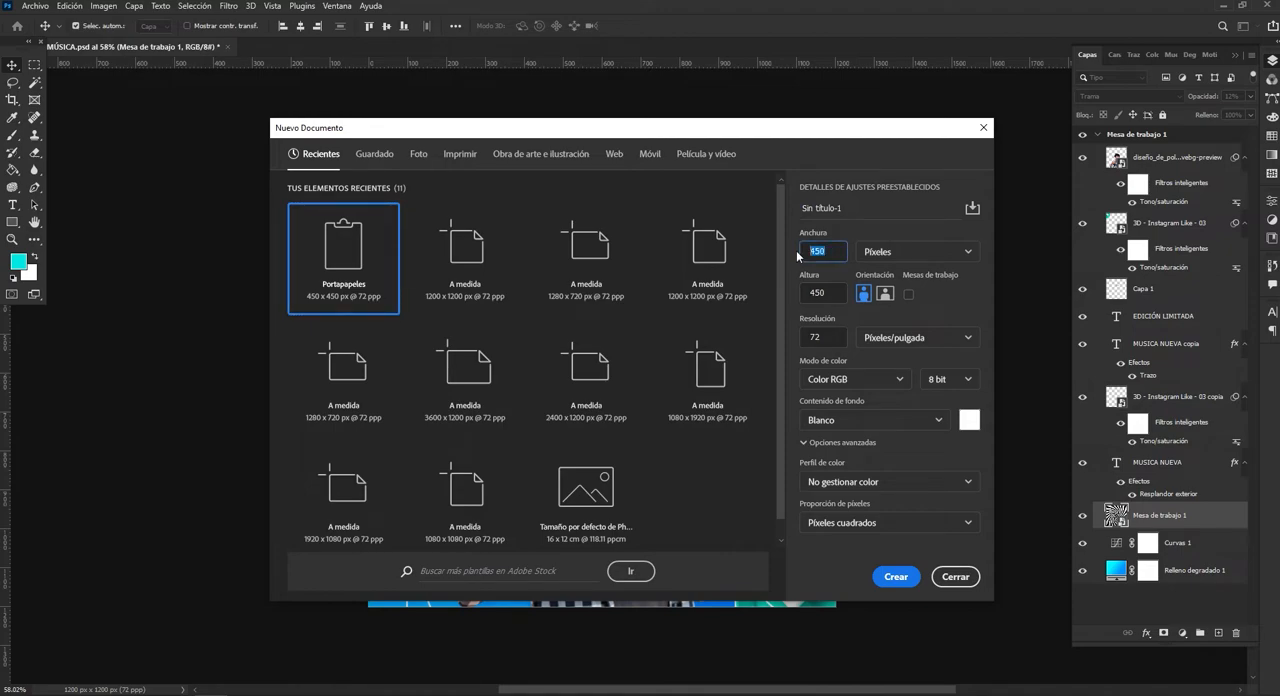
text(1200)
drag(830, 293, 774, 287)
text(120)
click(896, 577)
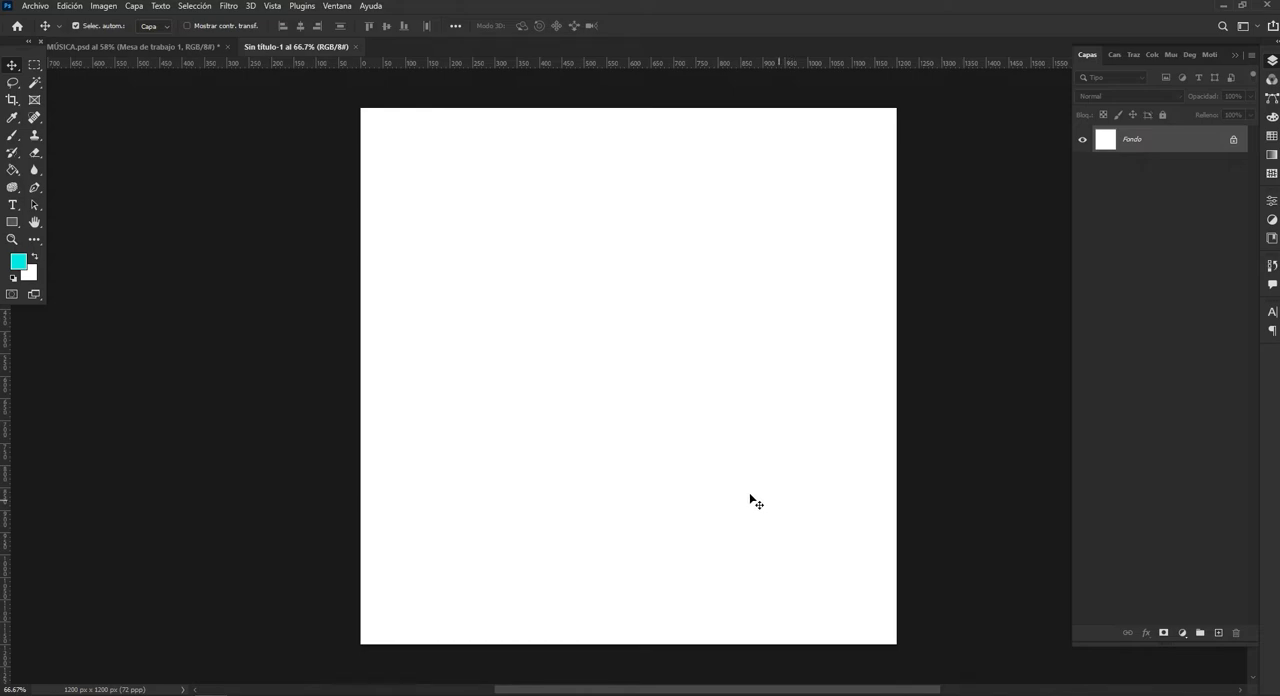
Add a gradient fill layer using the Azul_13 preset from the Azules gradient group.
click(1183, 634)
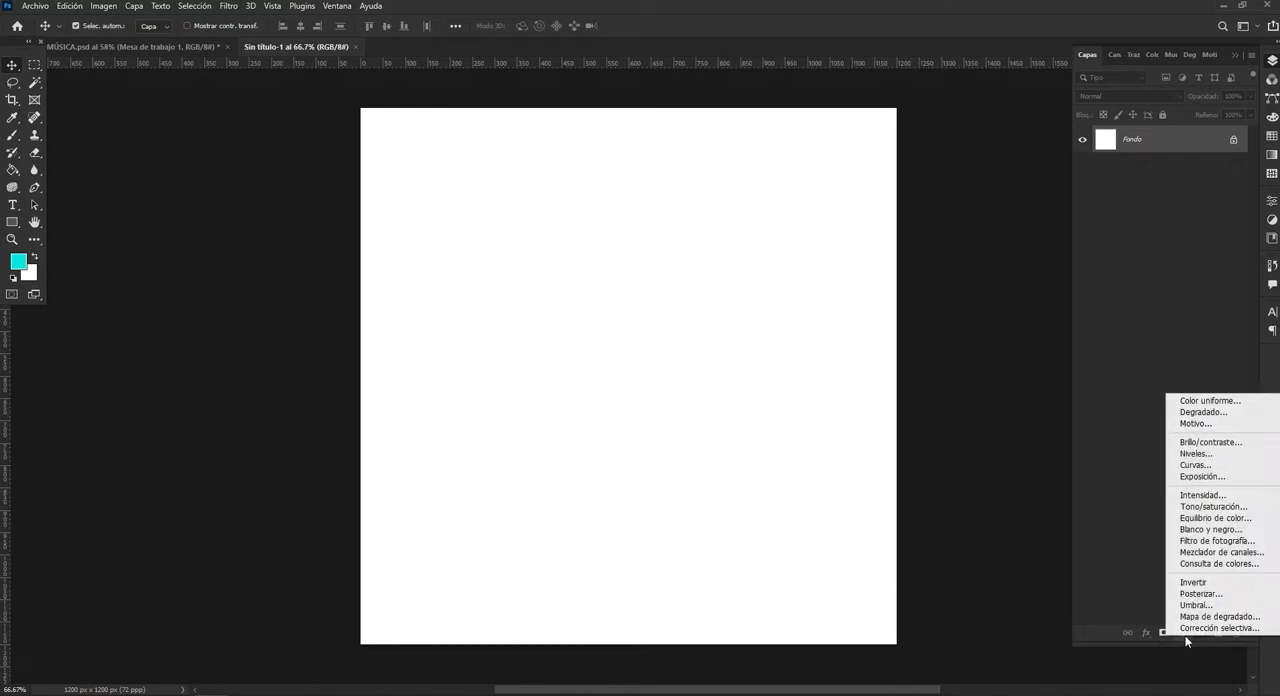
click(1205, 412)
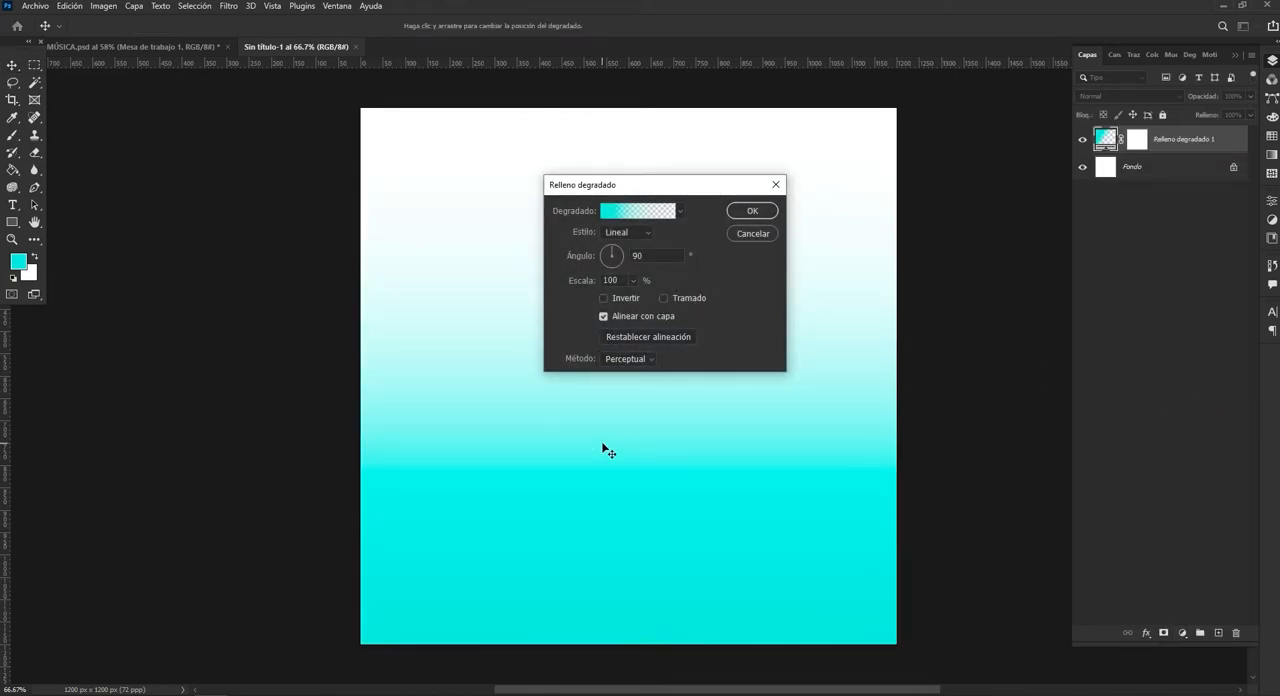
click(606, 212)
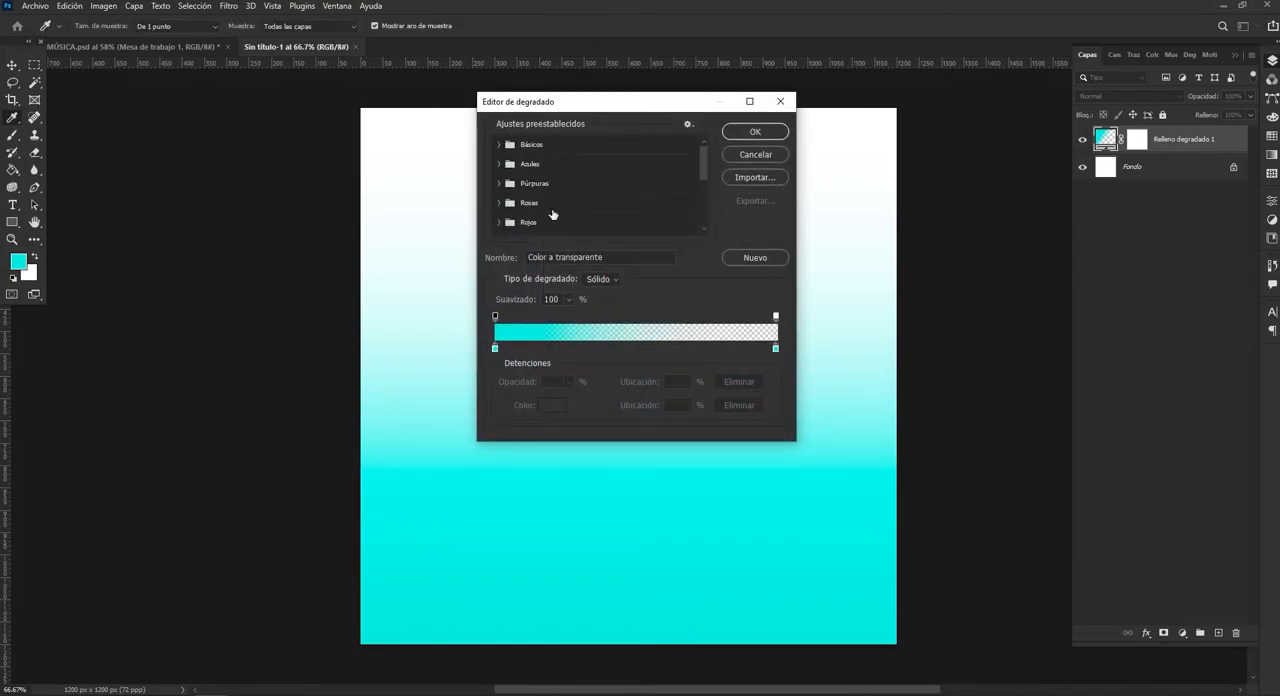
scroll(704, 227, down, 1)
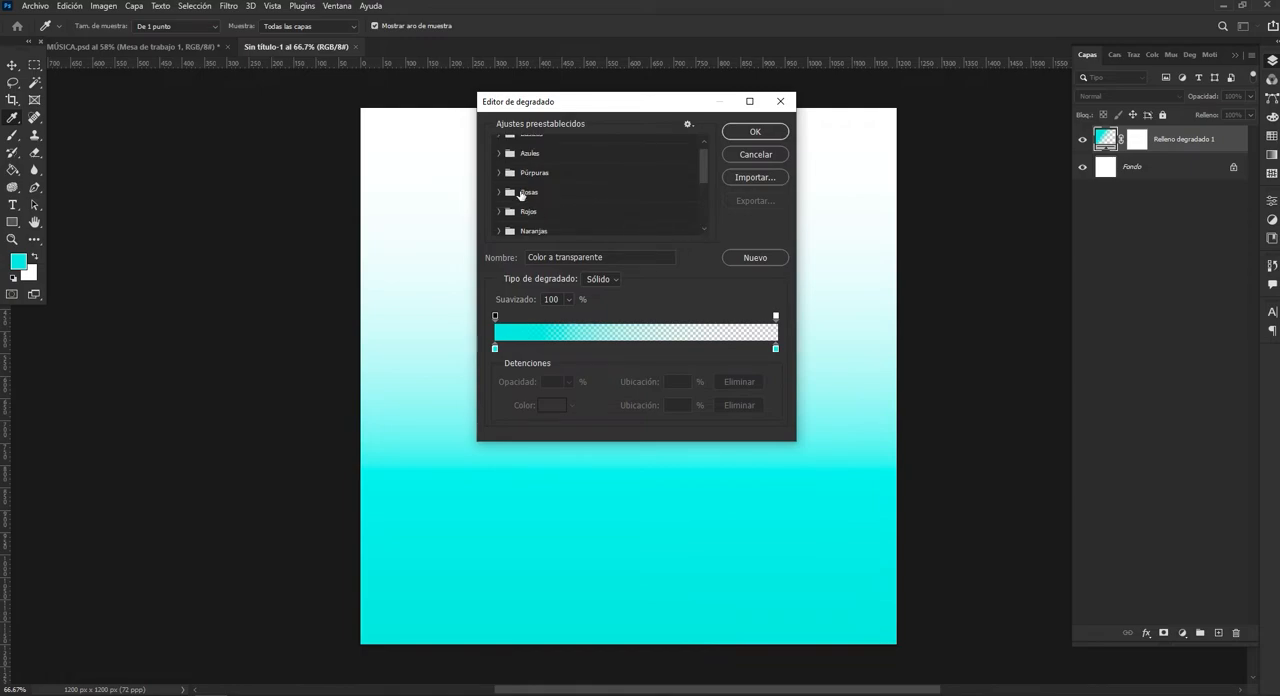
click(499, 153)
scroll(674, 222, down, 1)
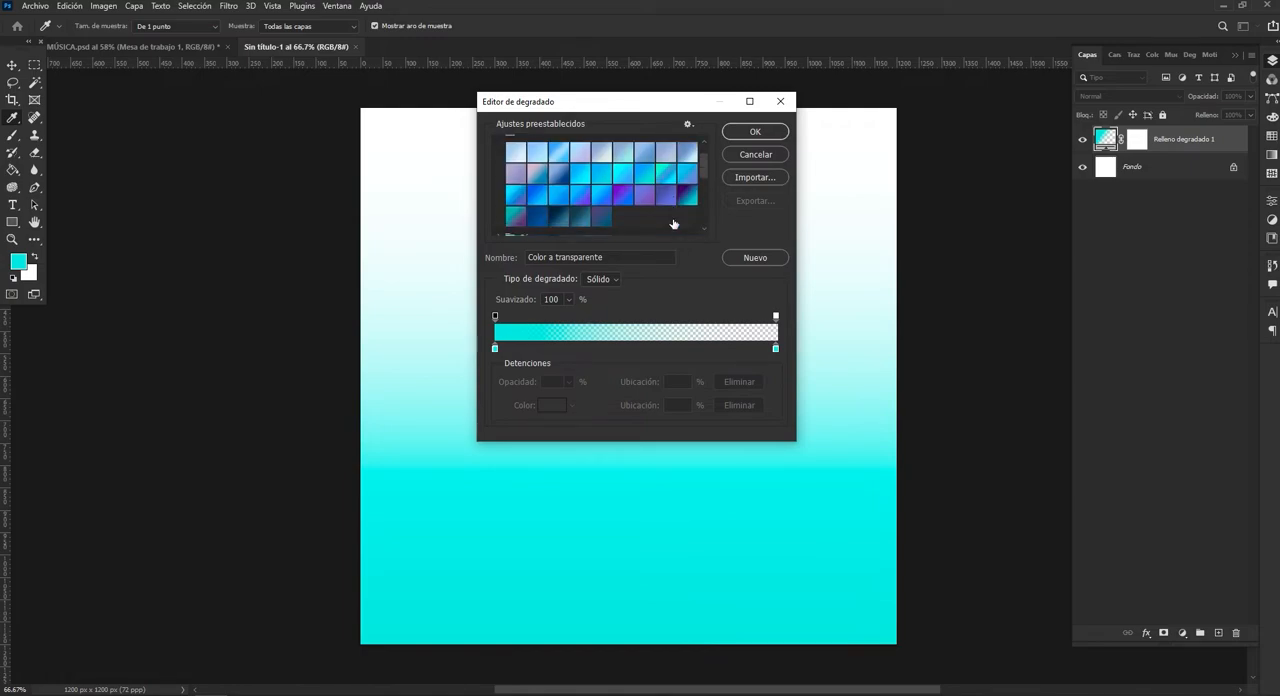
scroll(674, 222, down, 2)
scroll(640, 216, up, 1)
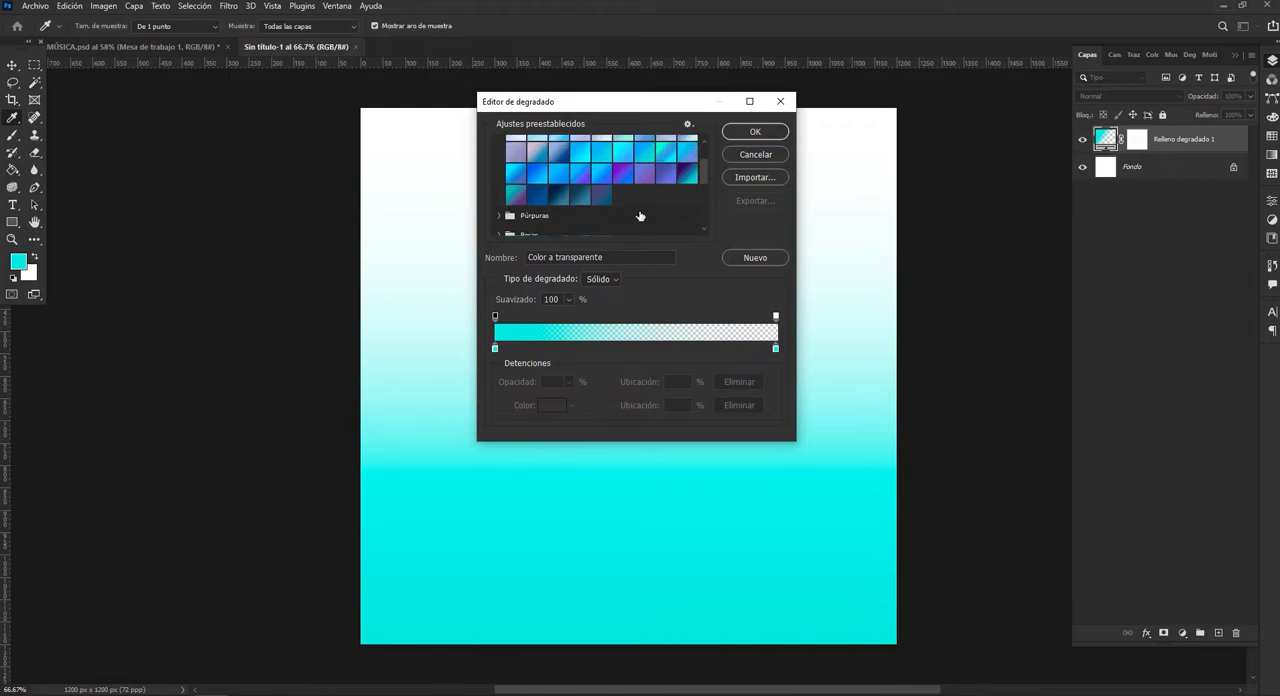
scroll(640, 216, up, 1)
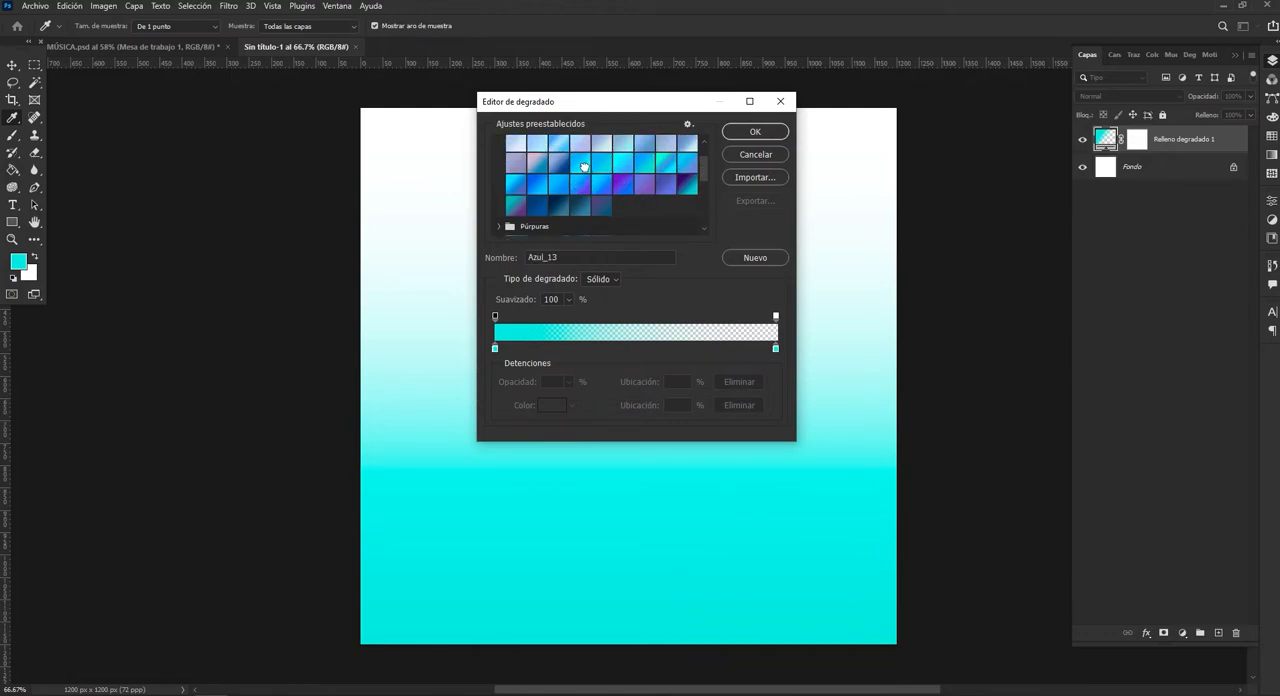
click(584, 166)
click(755, 131)
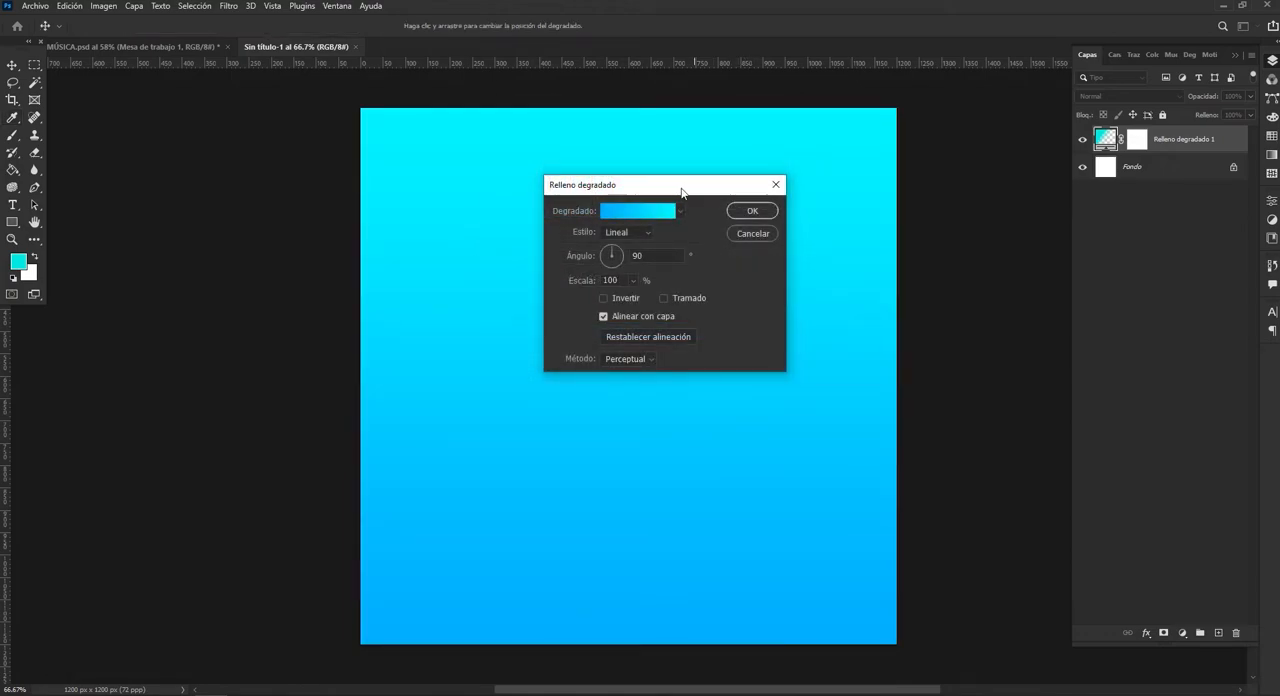
Set the gradient's starting colour stop at 0% to #88f7f9.
click(612, 212)
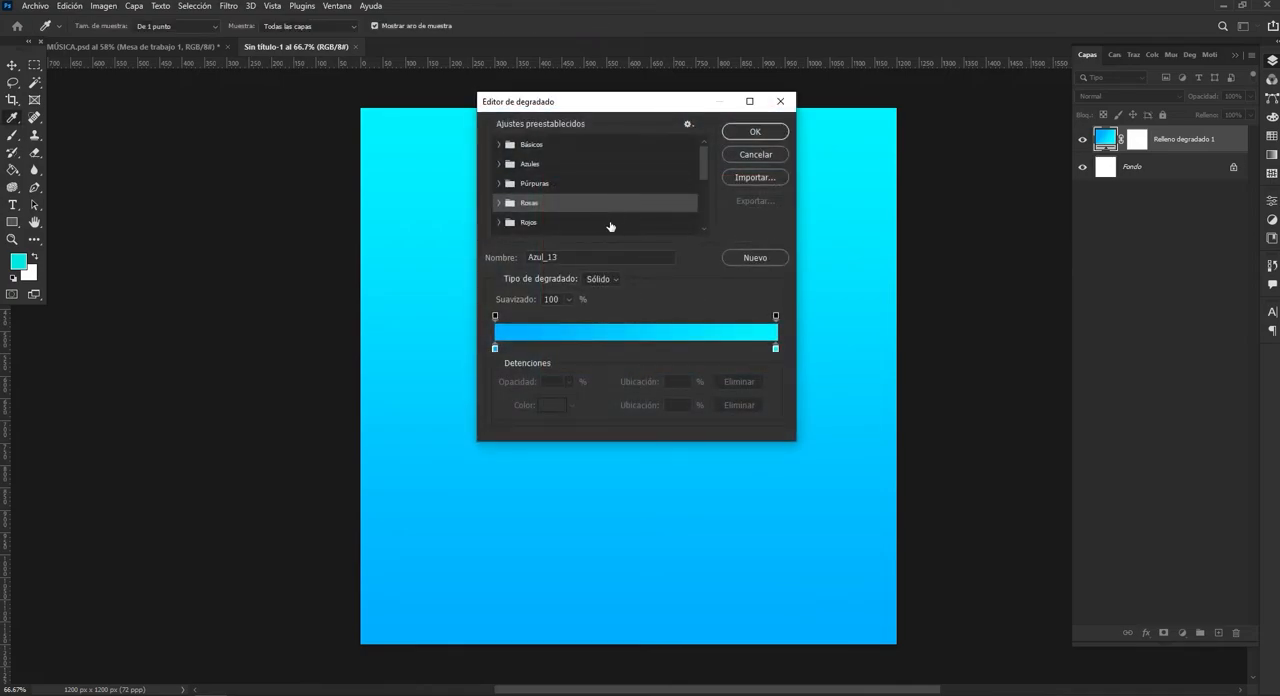
click(495, 349)
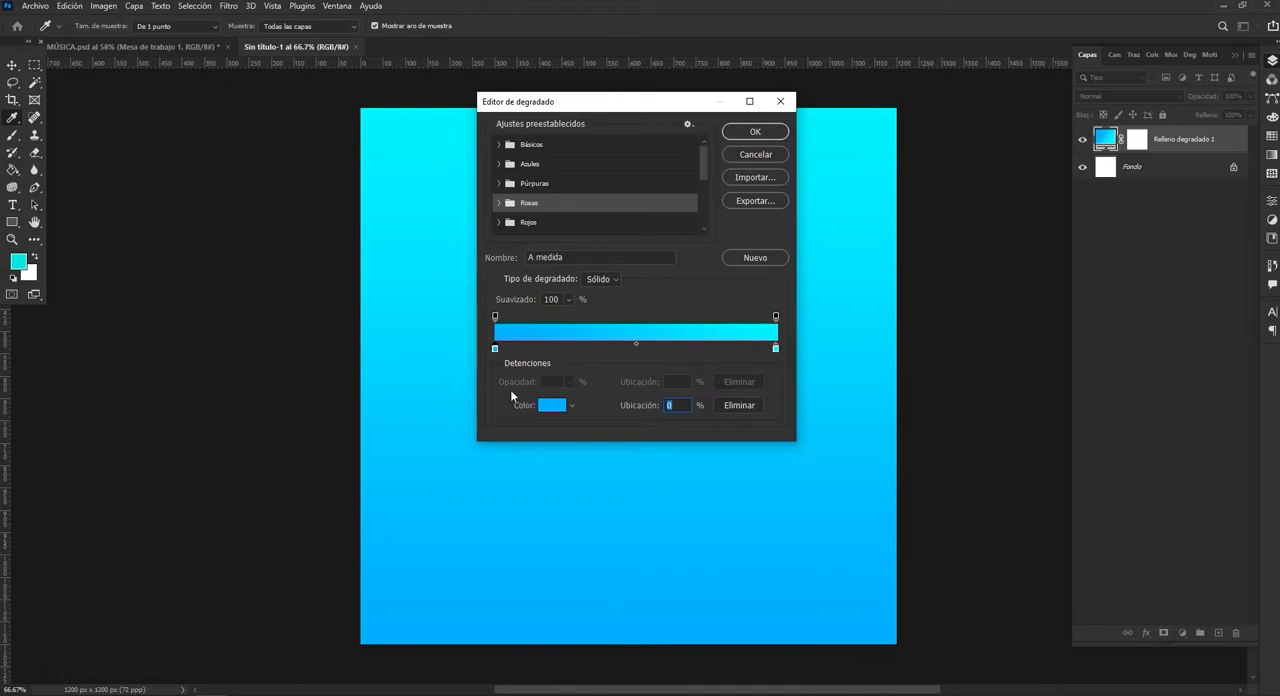
double_click(495, 349)
drag(1012, 311, 898, 242)
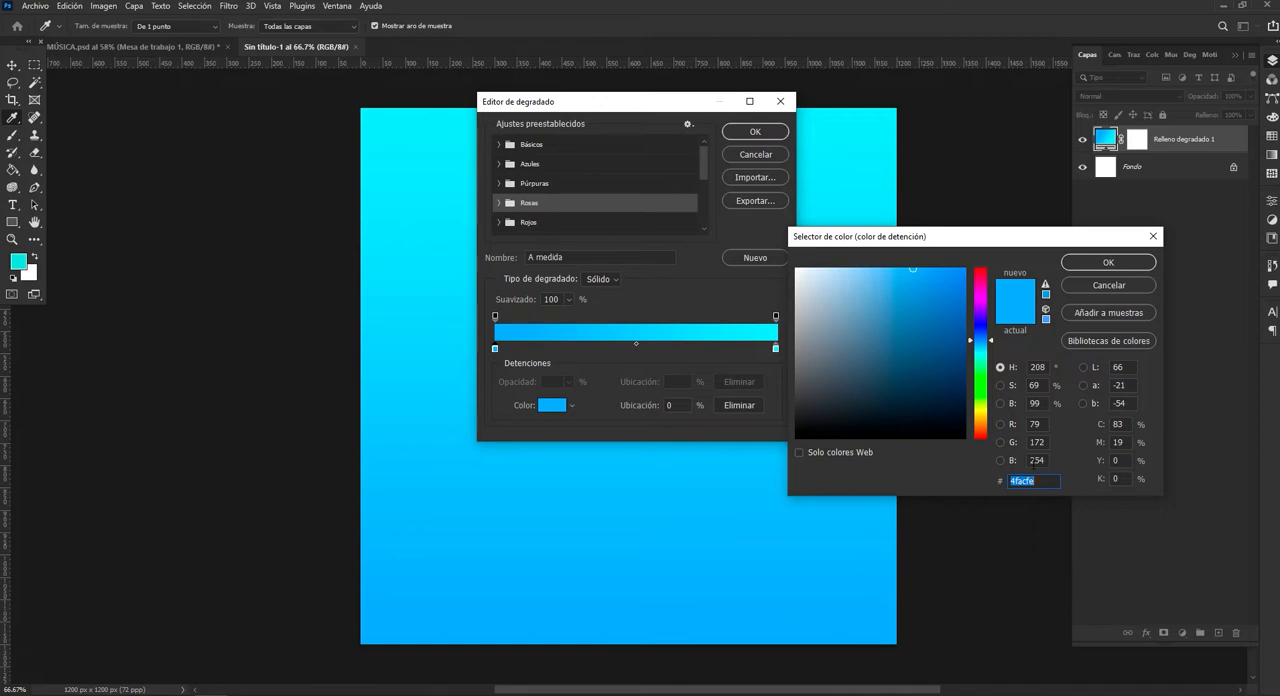
text(88)
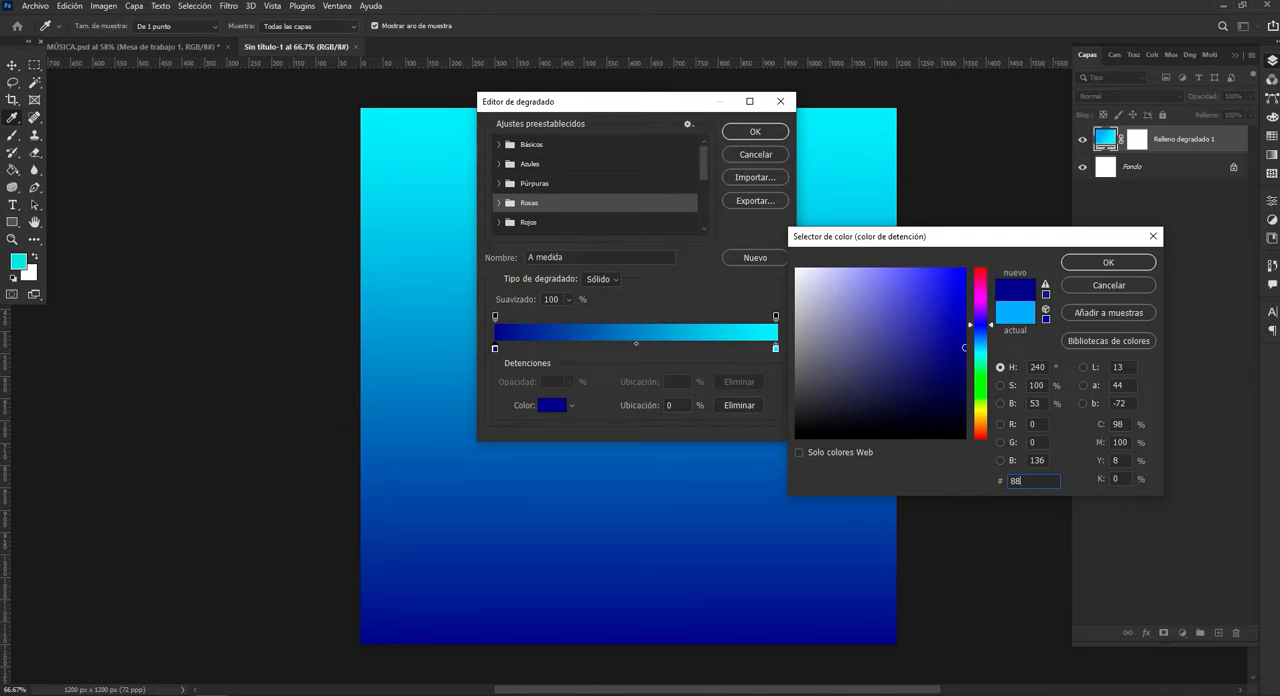
text(F7F9)
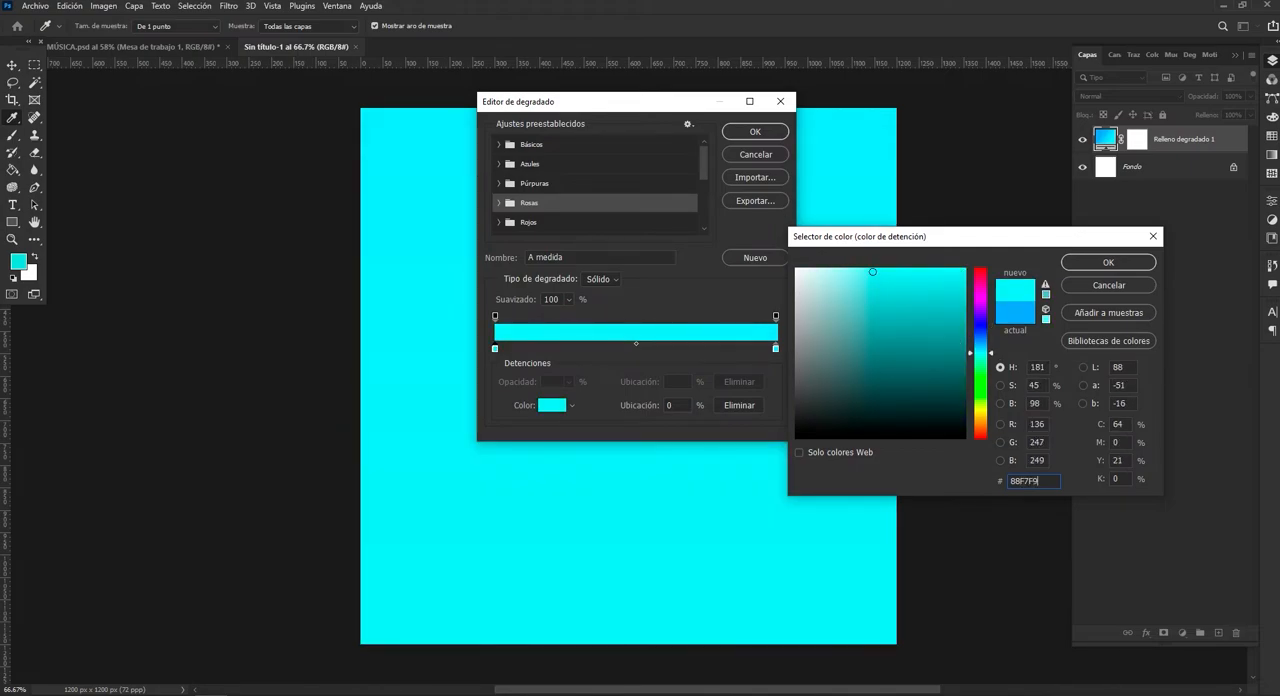
click(1108, 263)
Set the gradient's end colour stop at 100% to #048FFF and accept the edited gradient.
click(776, 349)
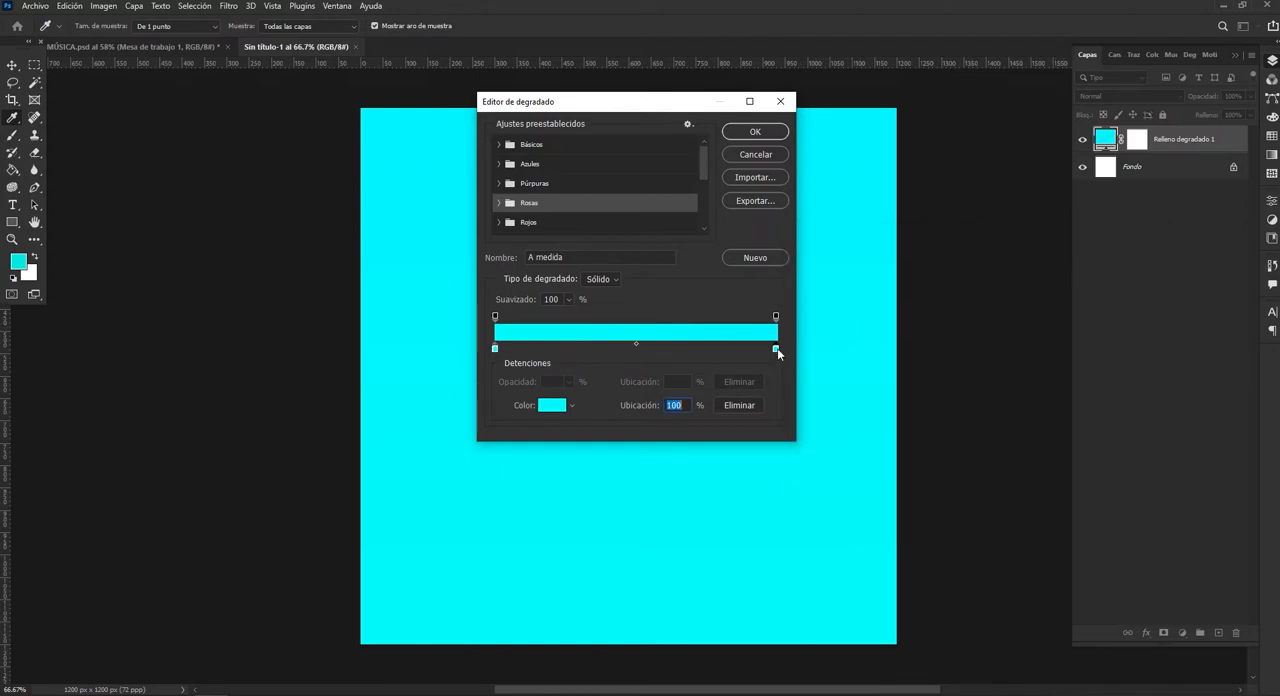
click(556, 408)
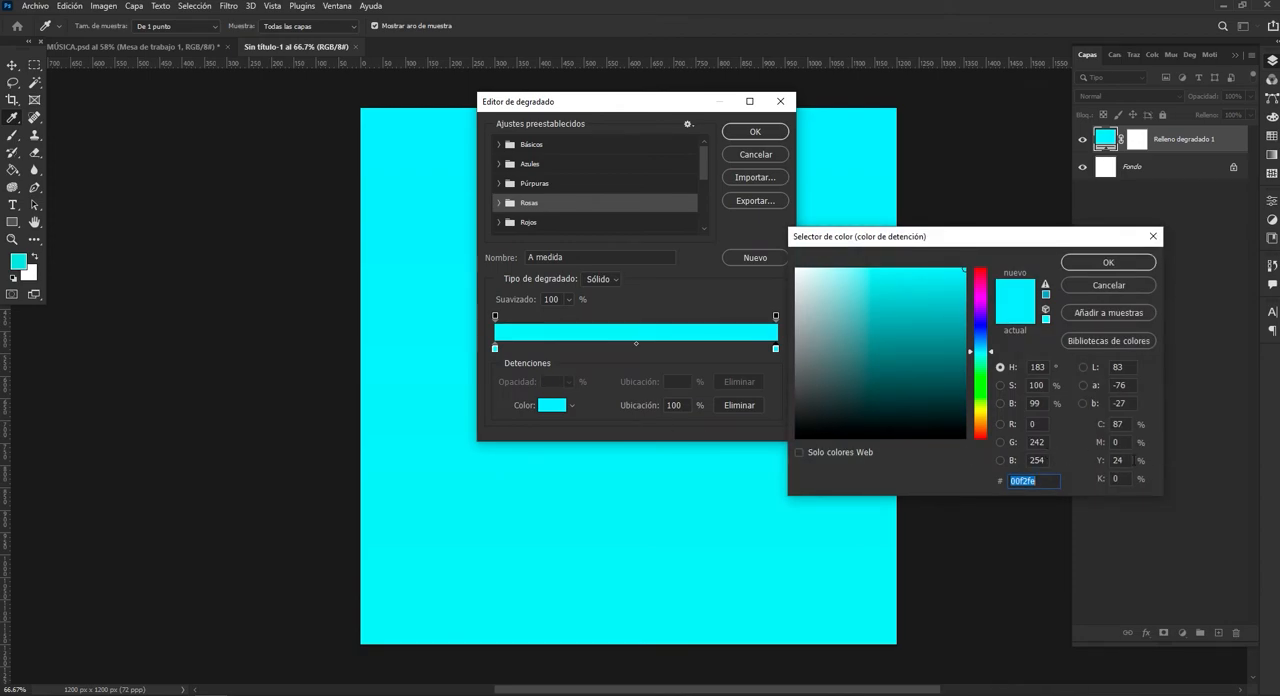
text(048)
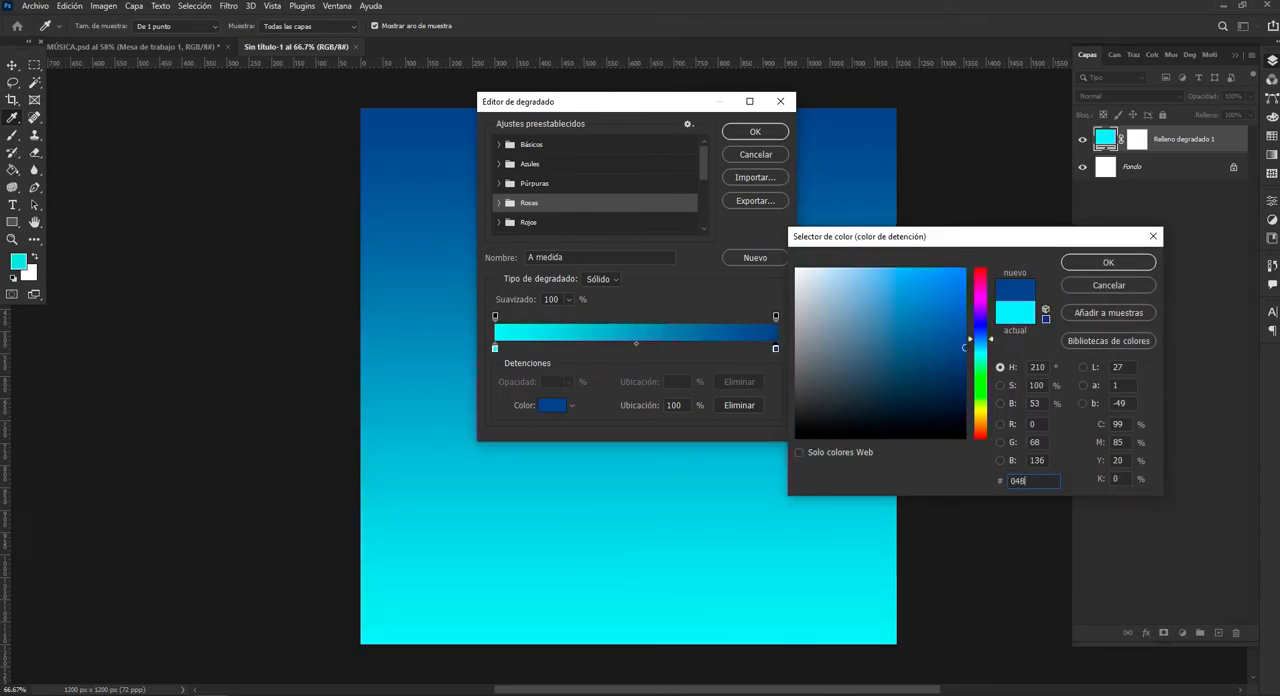
text(FFF)
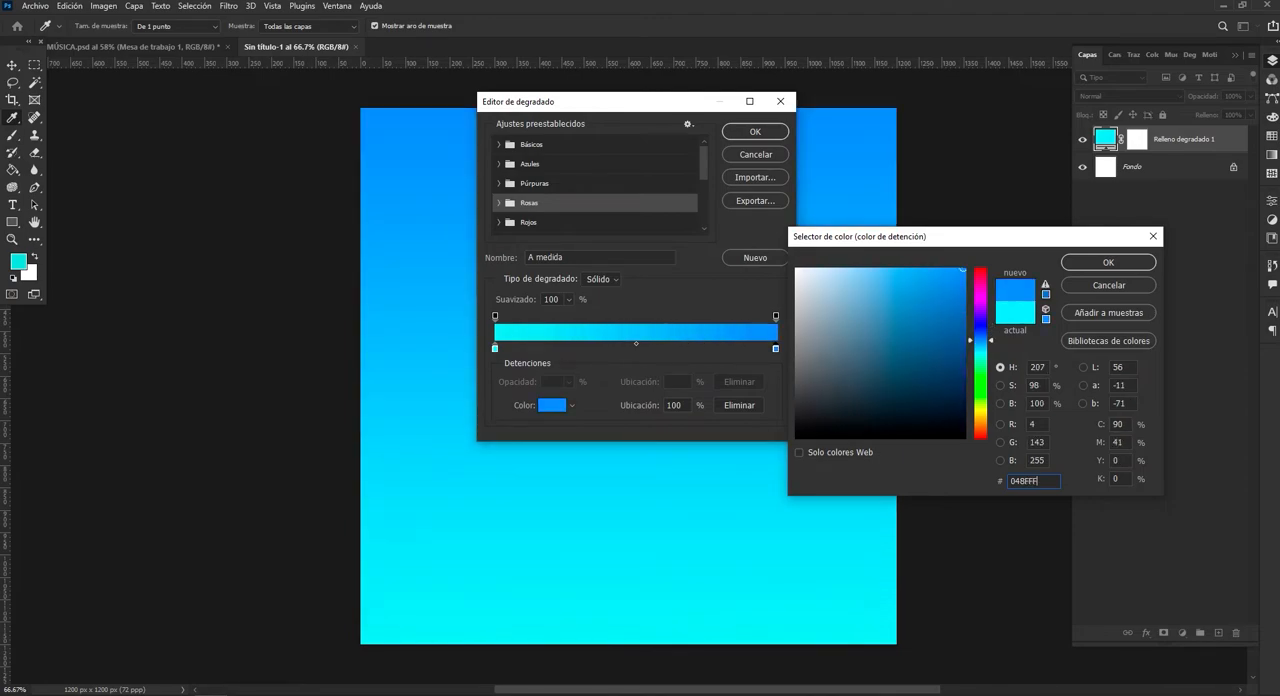
click(1106, 262)
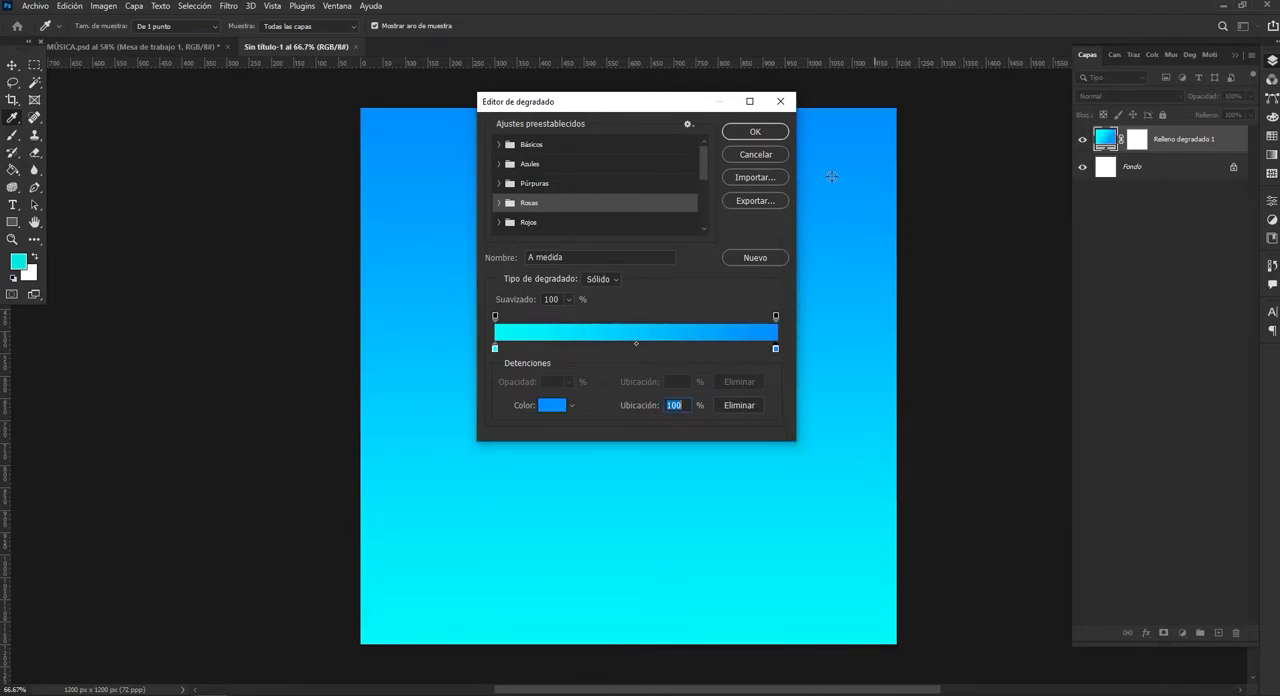
click(755, 131)
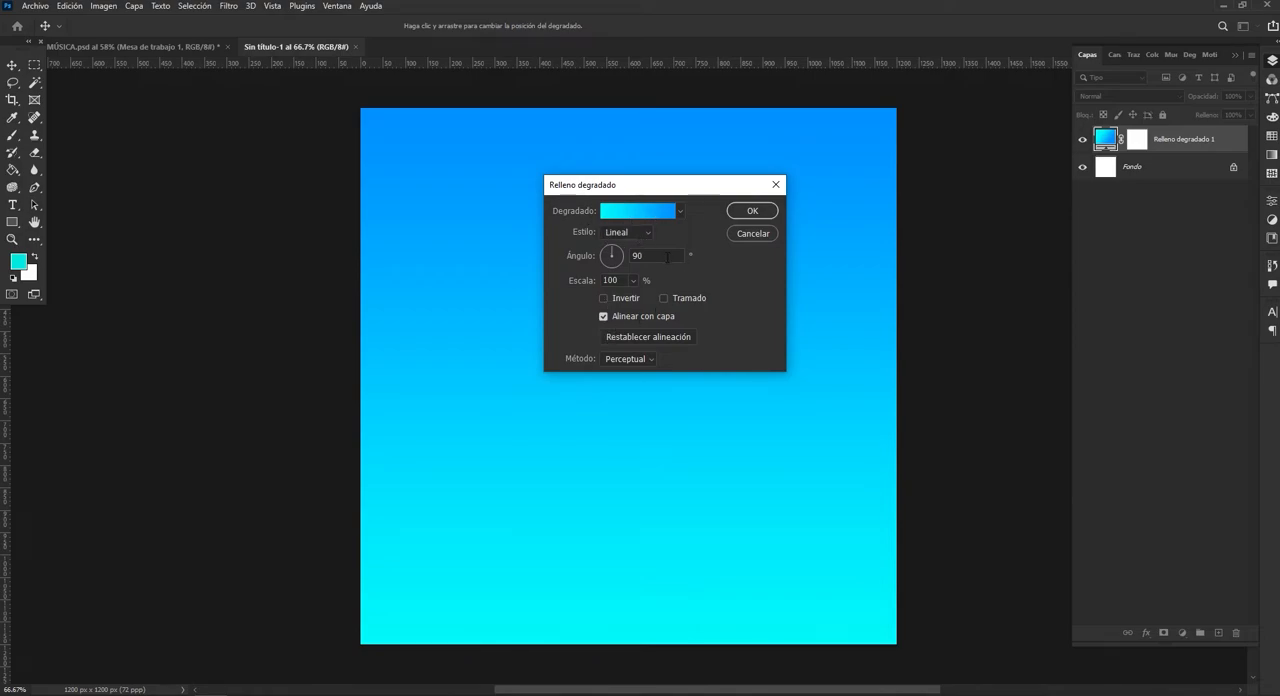
Set the gradient fill's angle to -45° with the scale at 100%, and apply the fill.
drag(625, 251, 614, 249)
text(-)
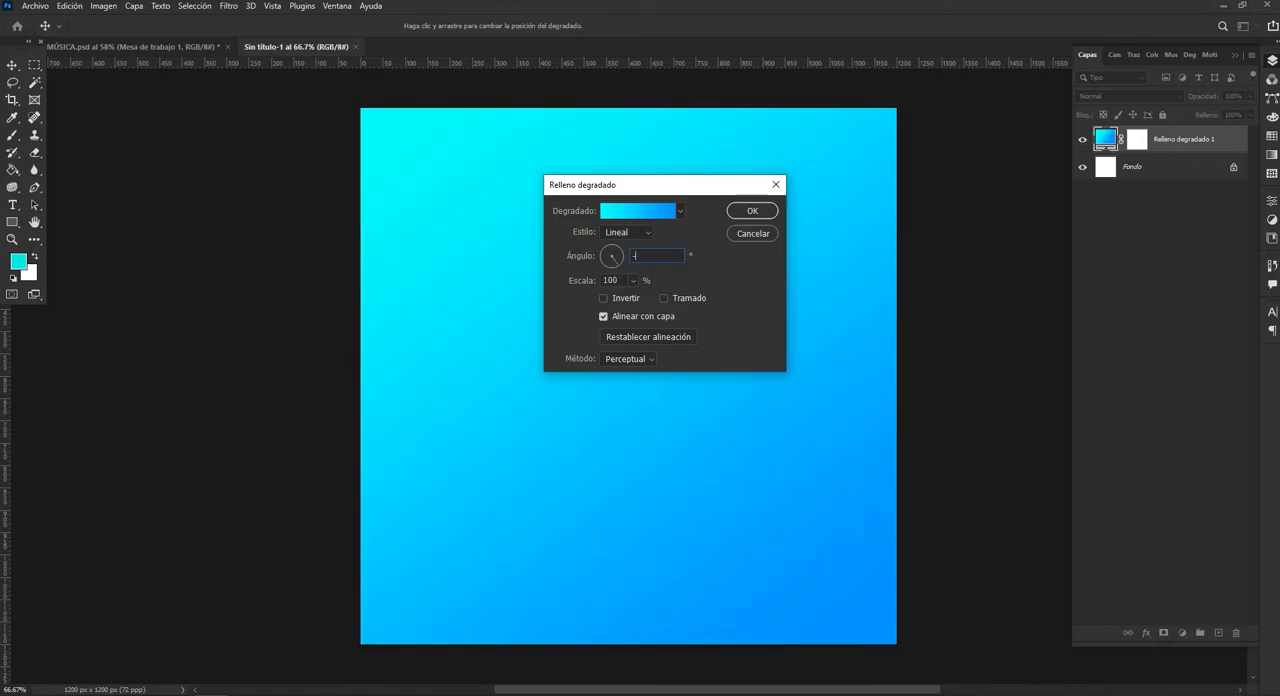
text(45)
click(633, 281)
drag(633, 299, 632, 298)
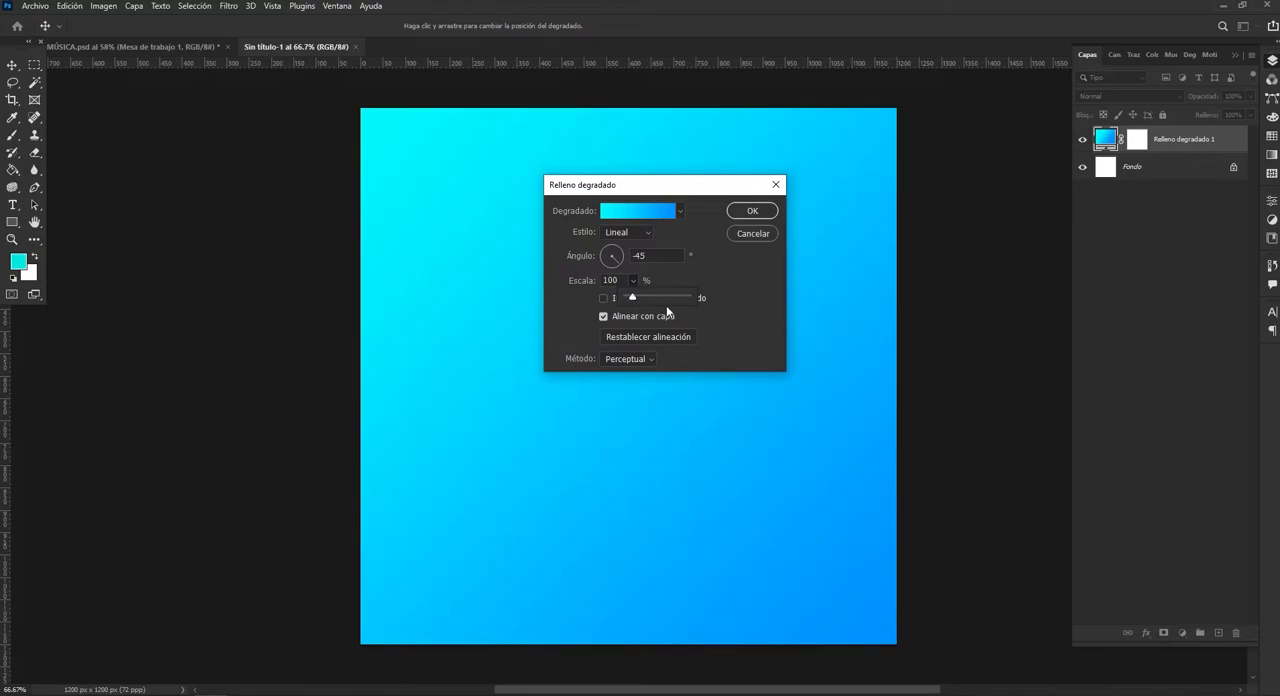
click(750, 212)
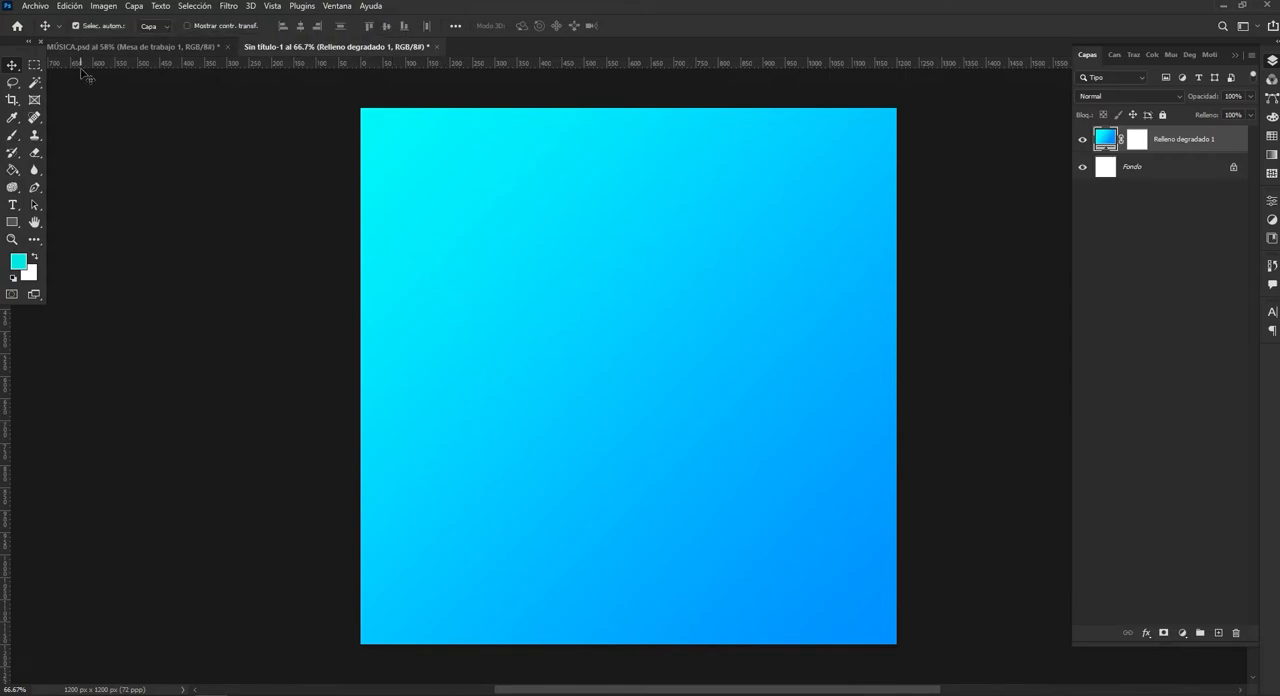
Place the spiral image "Mesa de trabajo 1" from the materiales folder as an embedded element above the gradient.
click(36, 8)
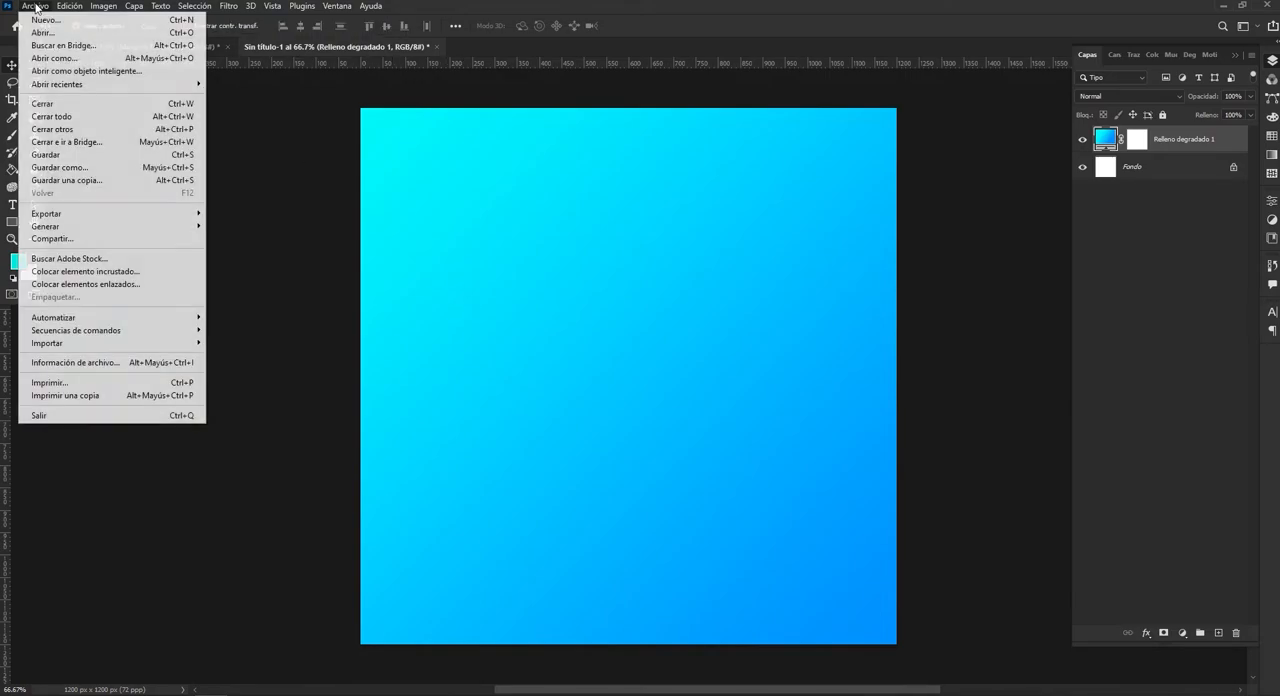
click(106, 275)
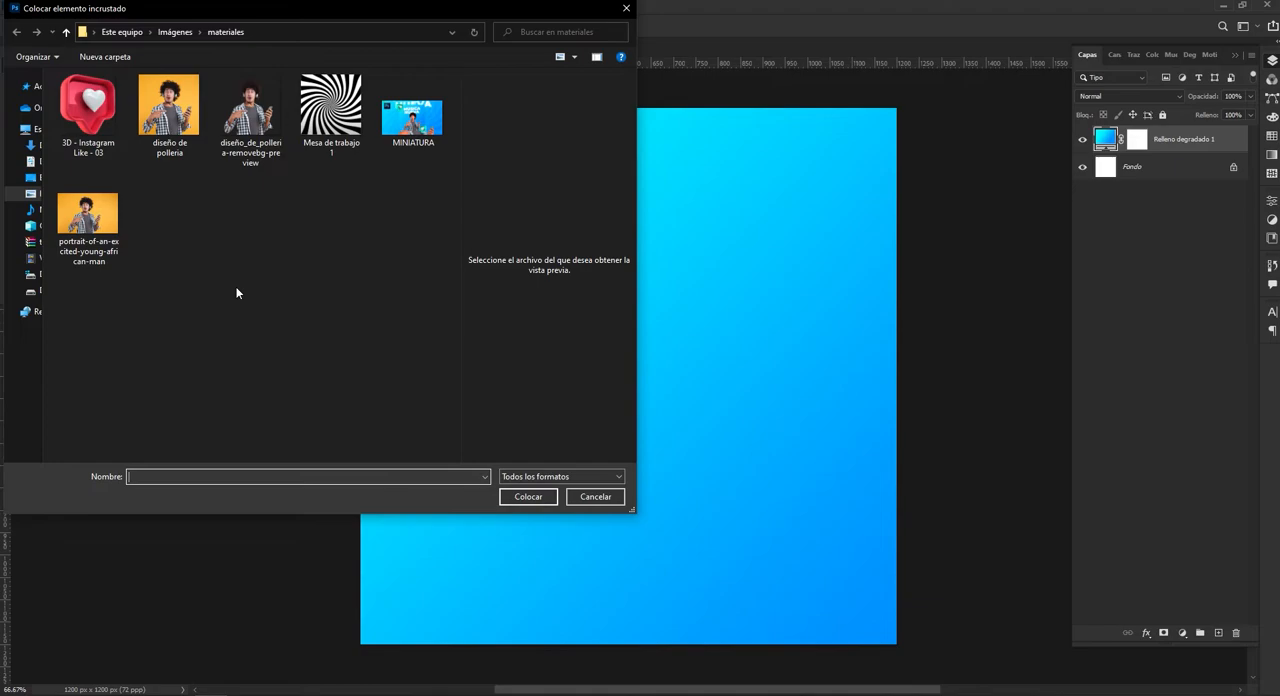
click(331, 108)
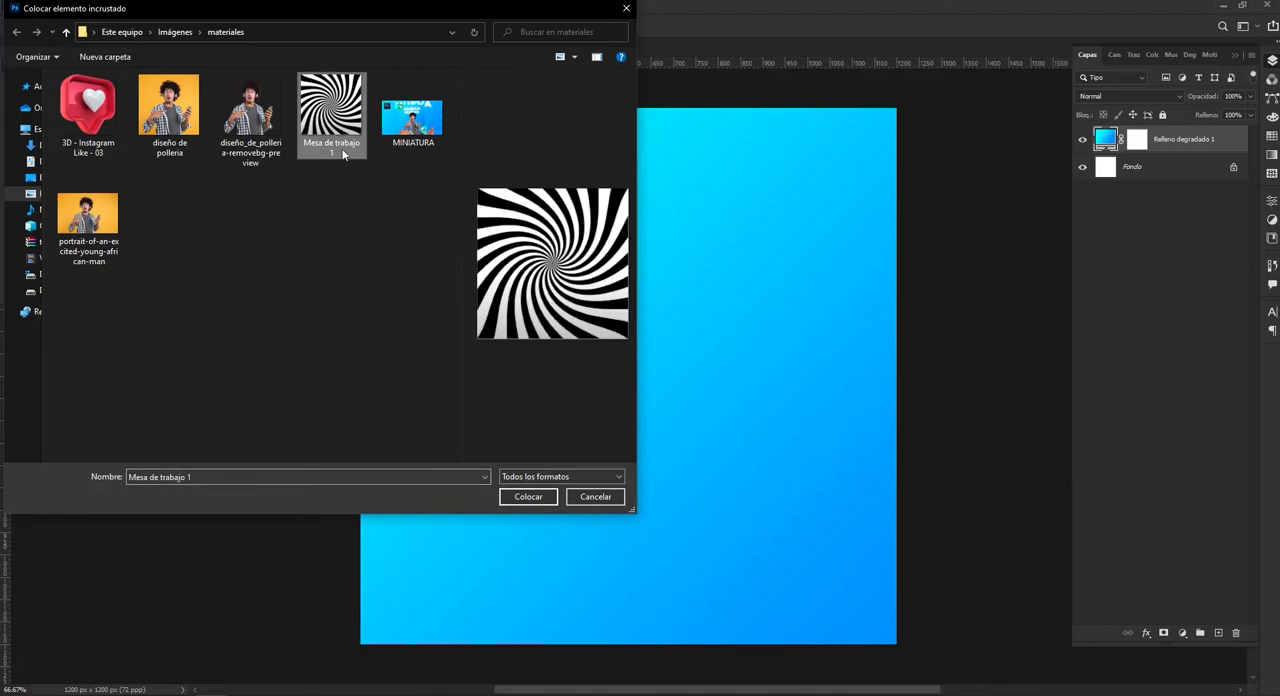
click(528, 497)
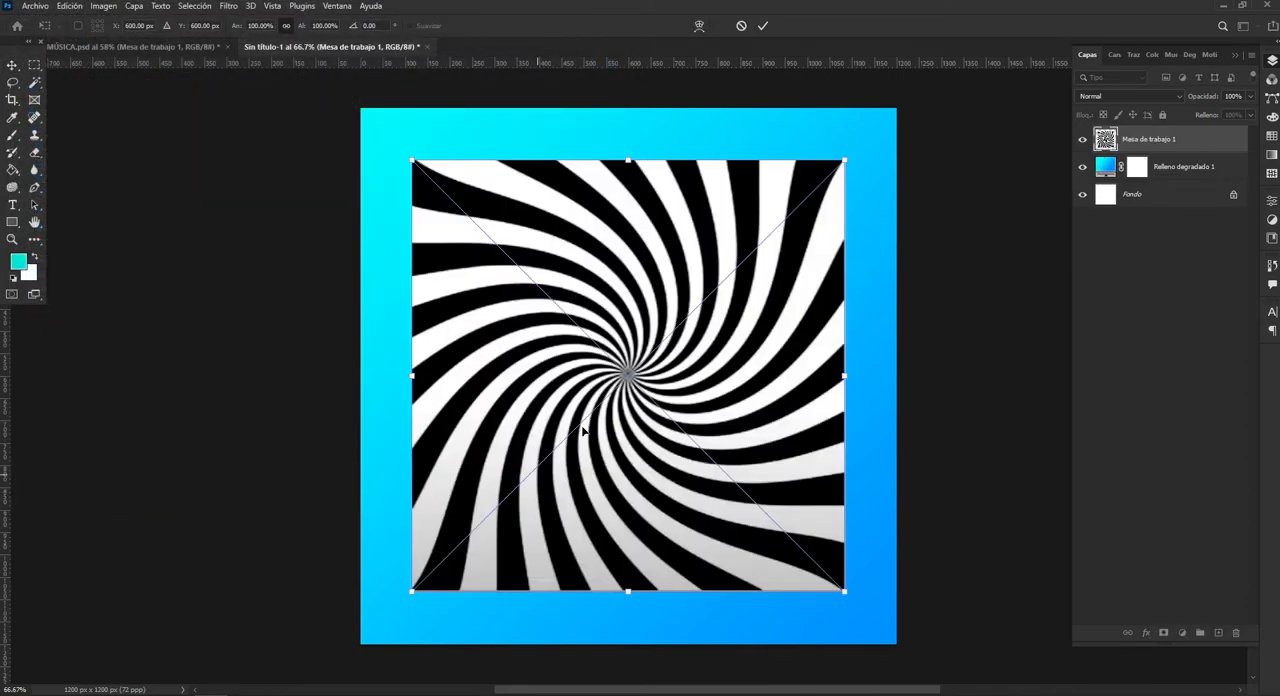
click(763, 27)
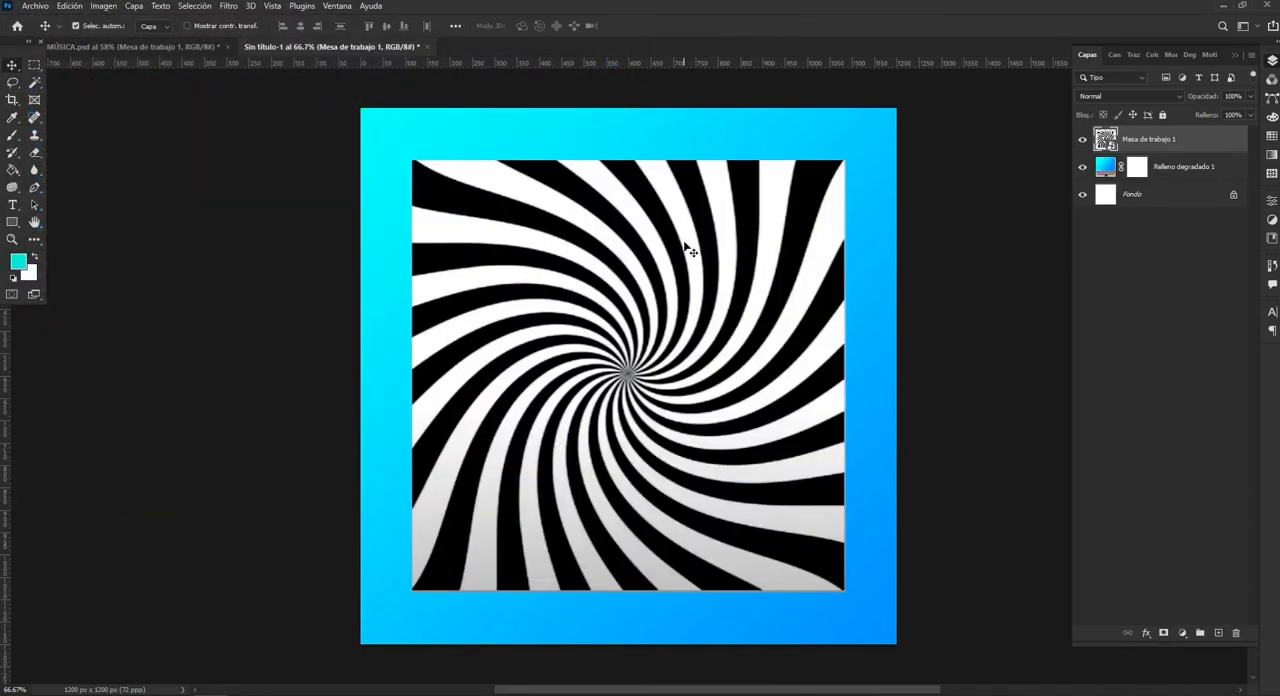
Scale the spiral image proportionally from its centre to about 125% so that it covers the whole canvas.
key(ctrl+t)
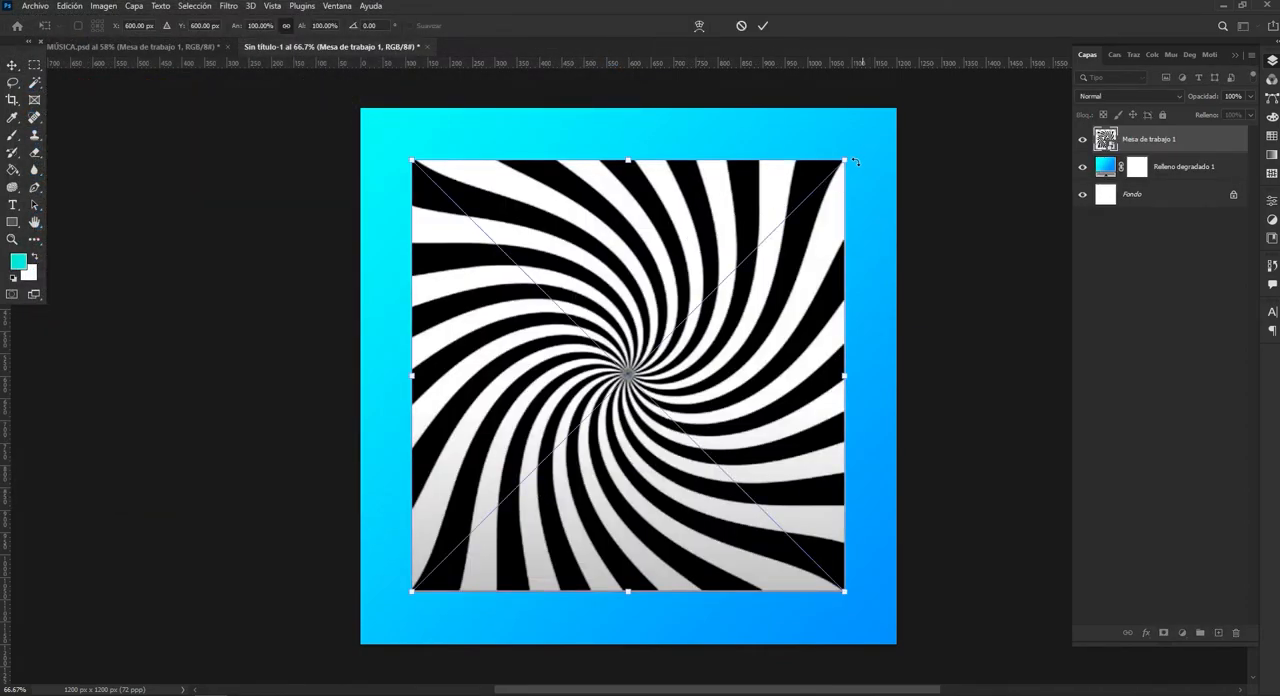
drag(845, 158, 898, 104)
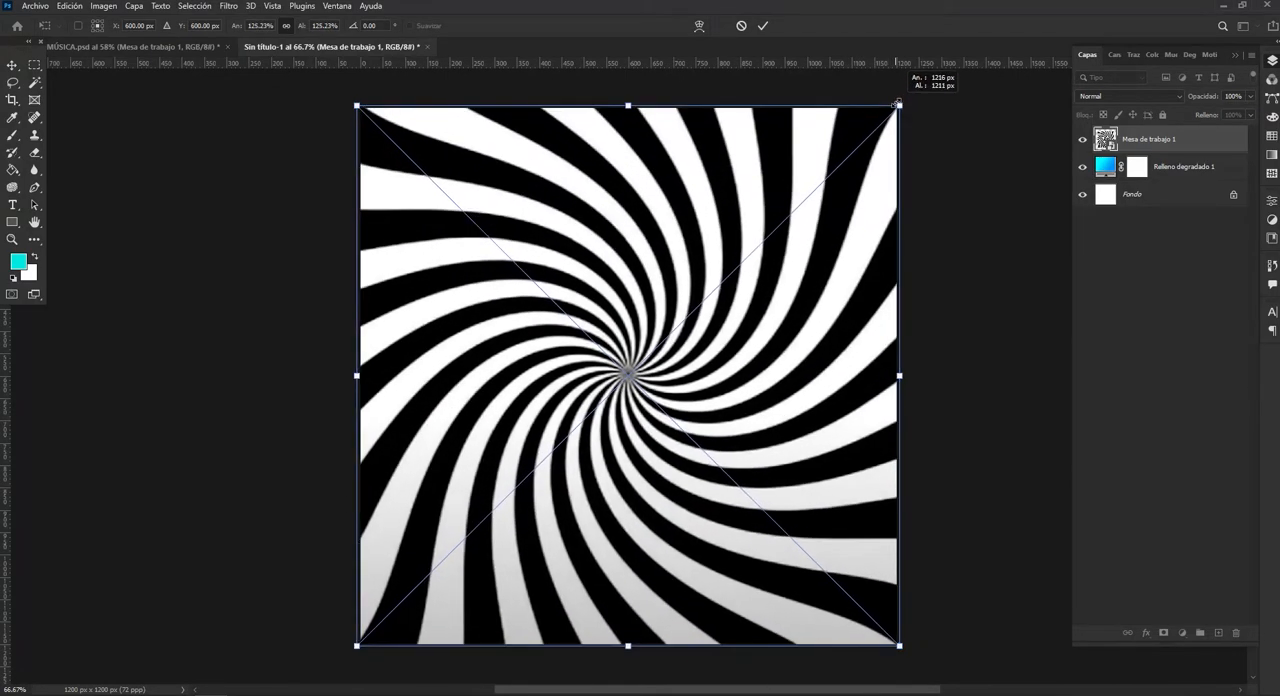
click(763, 27)
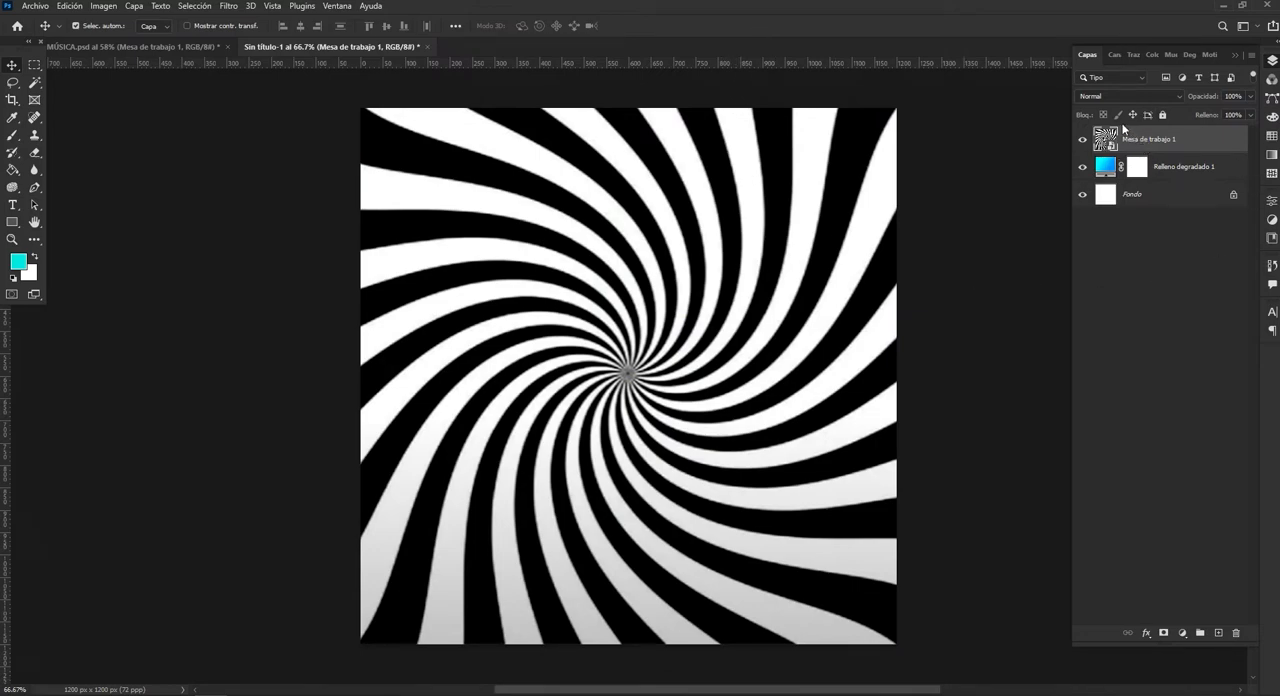
Set the blend mode of the spiral layer "Mesa de trabajo 1" to Trama so its black stripes reveal the gradient.
click(1178, 94)
click(1178, 94)
click(1168, 96)
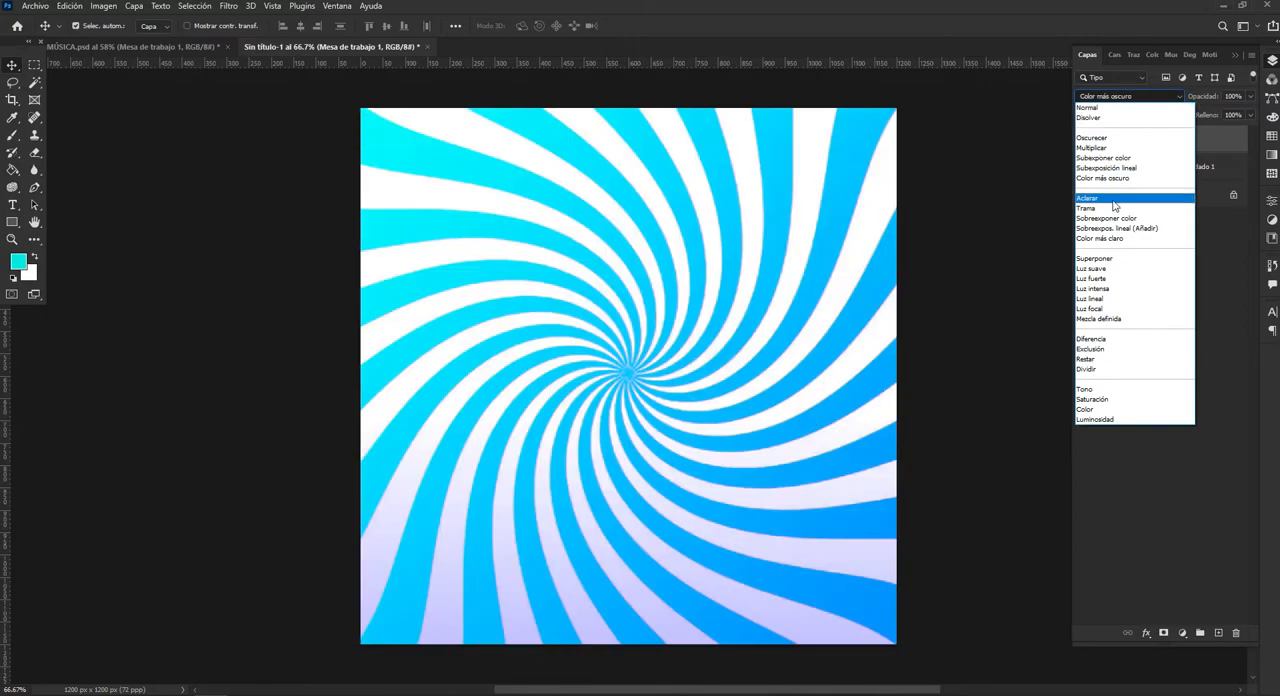
click(1114, 207)
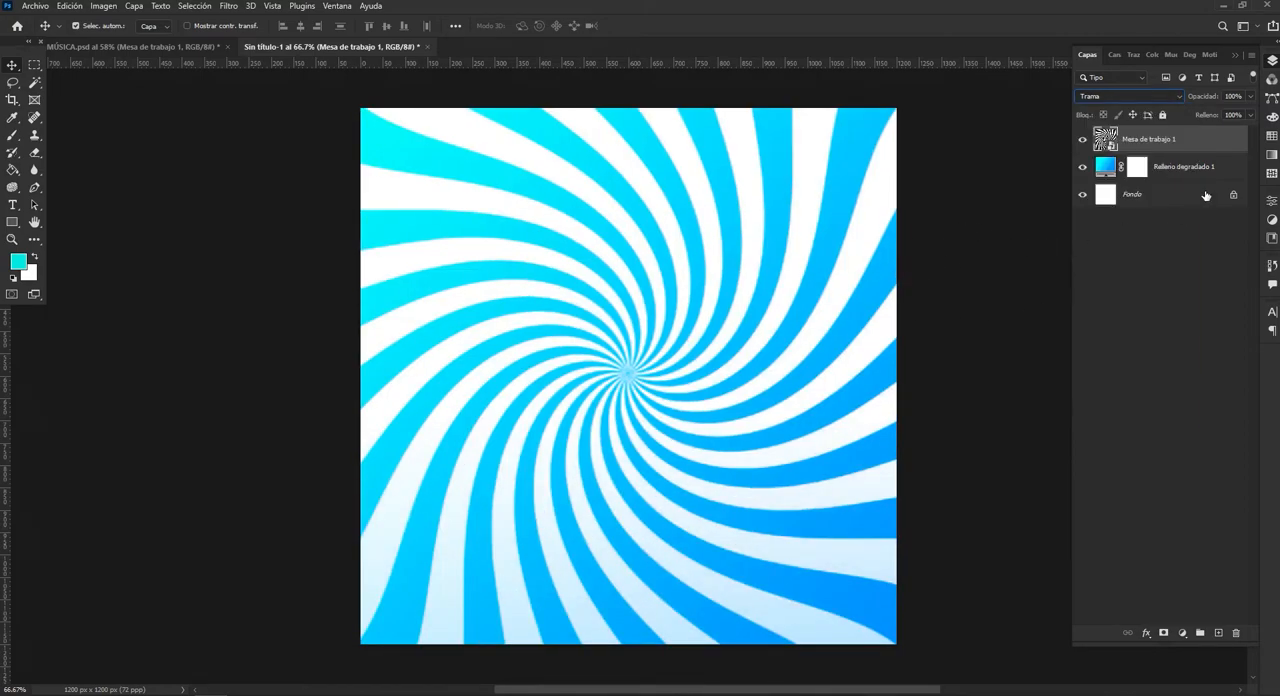
Lower the spiral layer's opacity to 10% and deselect the layer.
click(1250, 96)
drag(1250, 111, 1207, 113)
text(1)
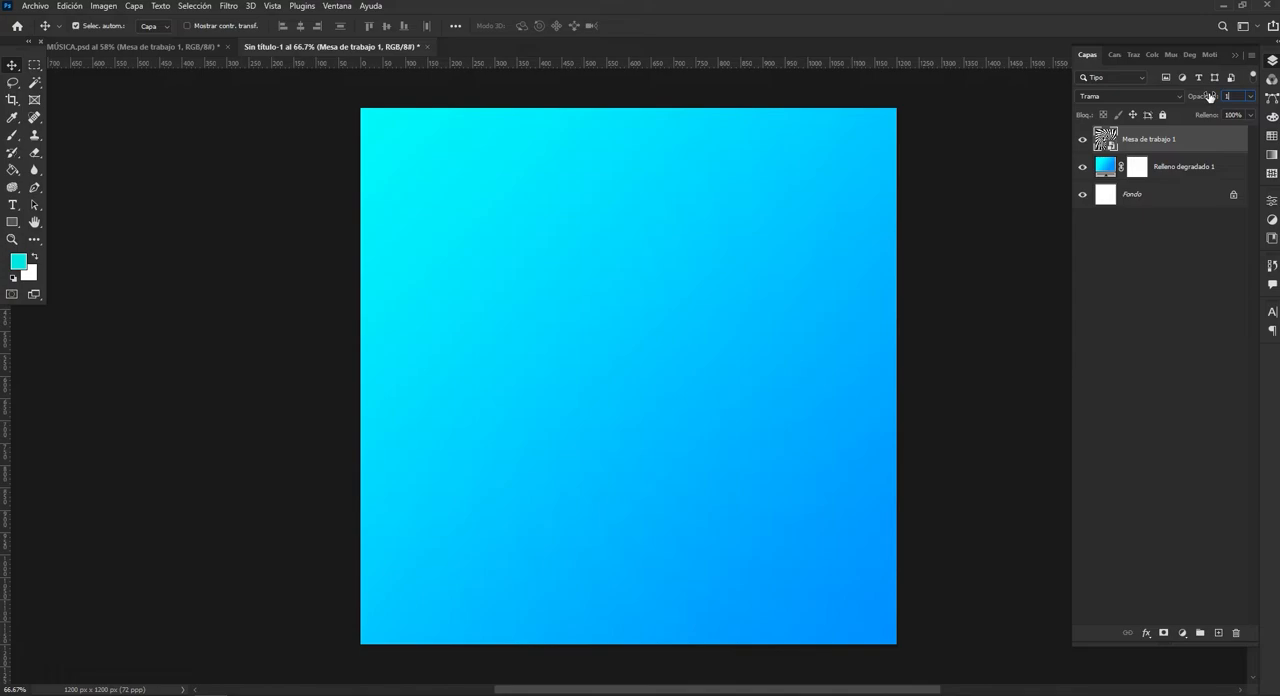
text(0)
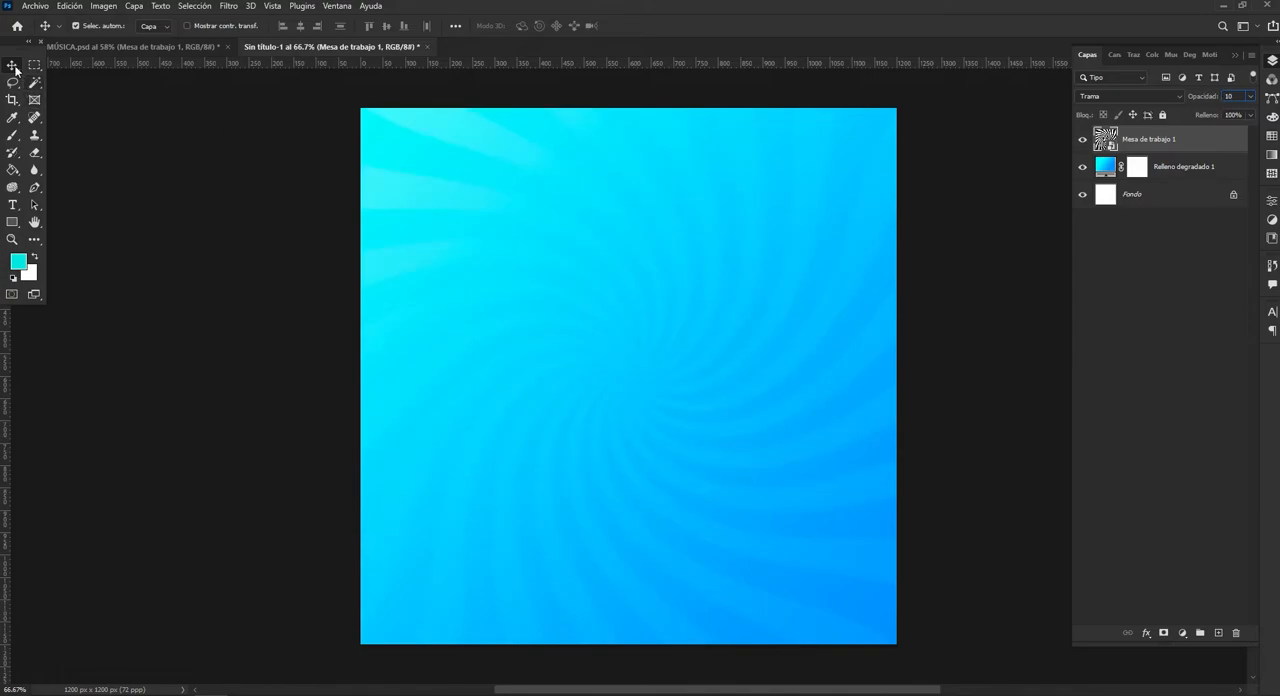
click(128, 130)
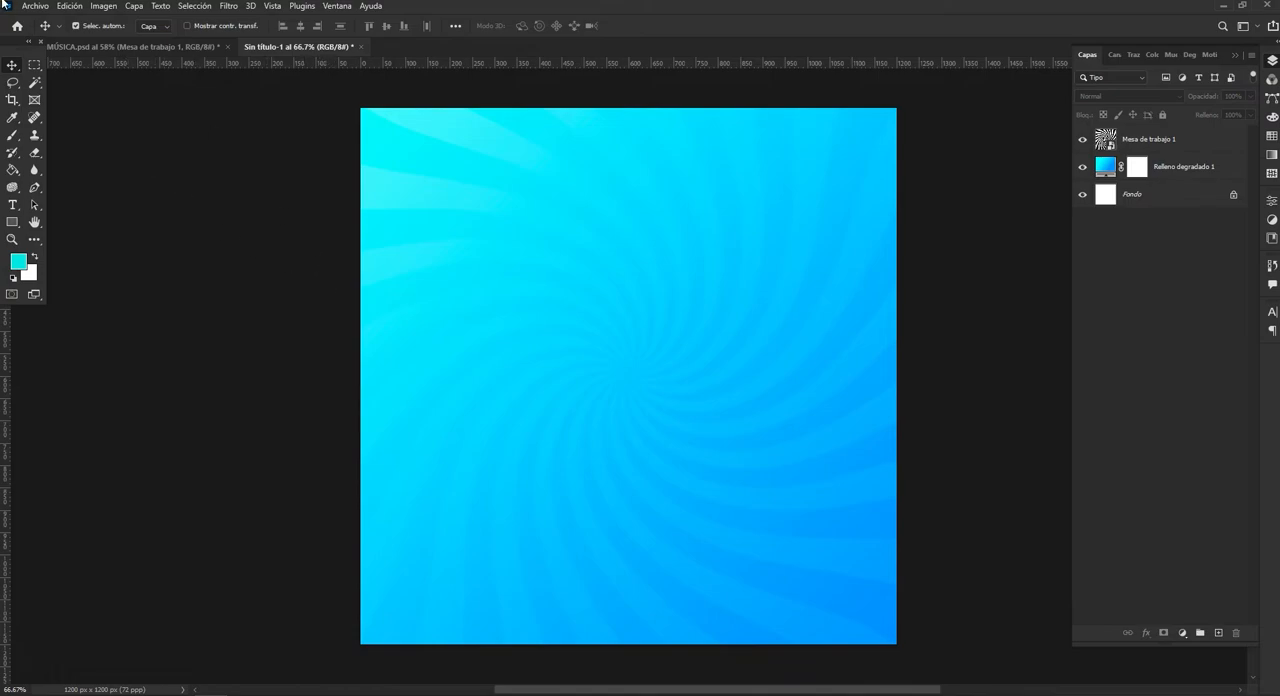
Place the cutout photo "diseño_de_polleria-removebg-preview" from the materiales folder as an embedded element on the canvas.
click(34, 7)
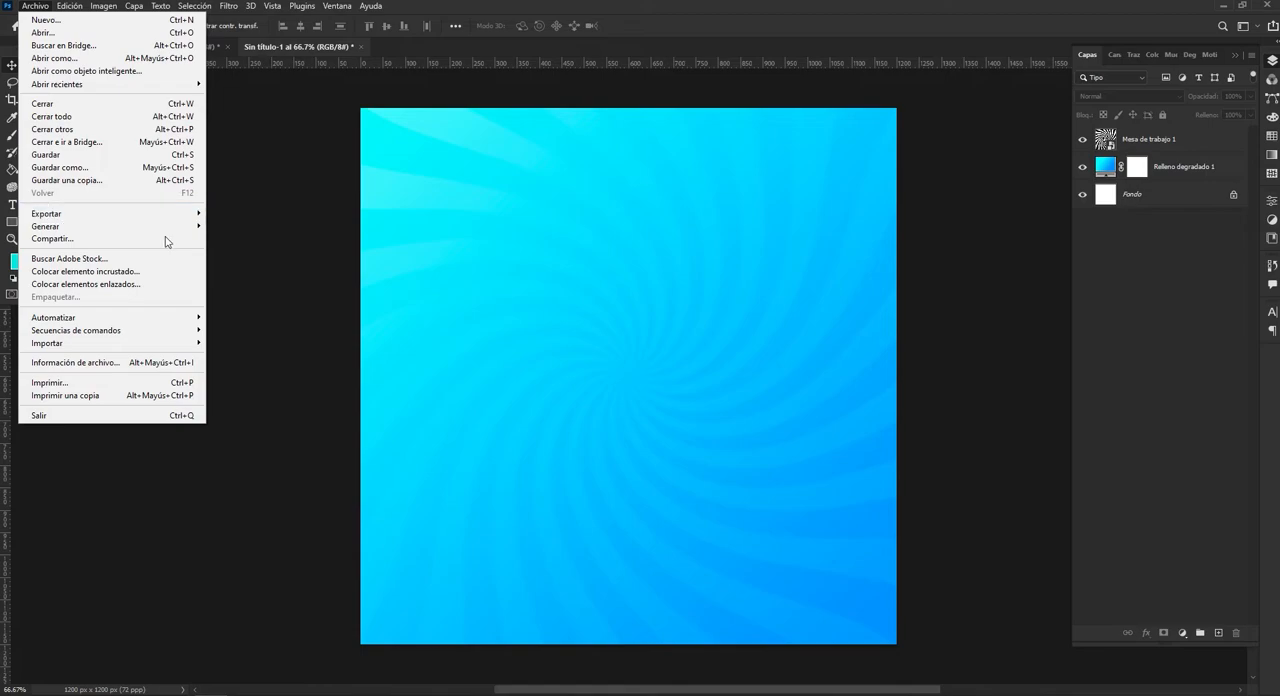
click(141, 276)
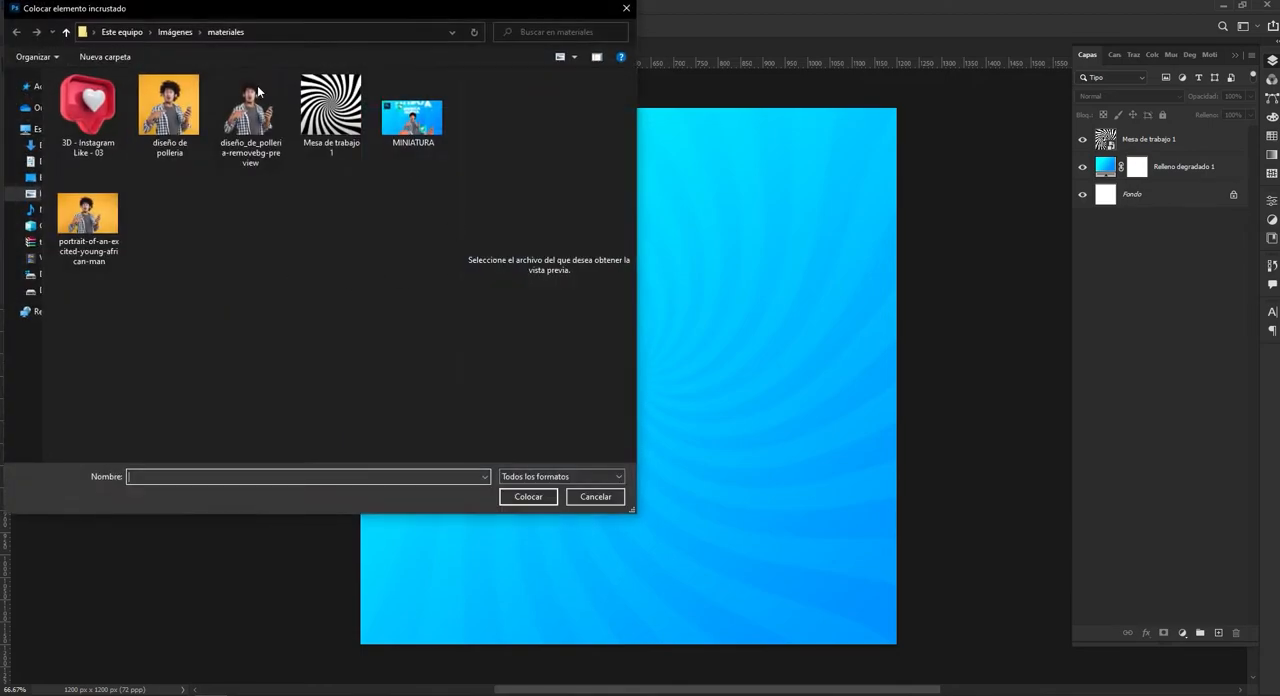
click(258, 128)
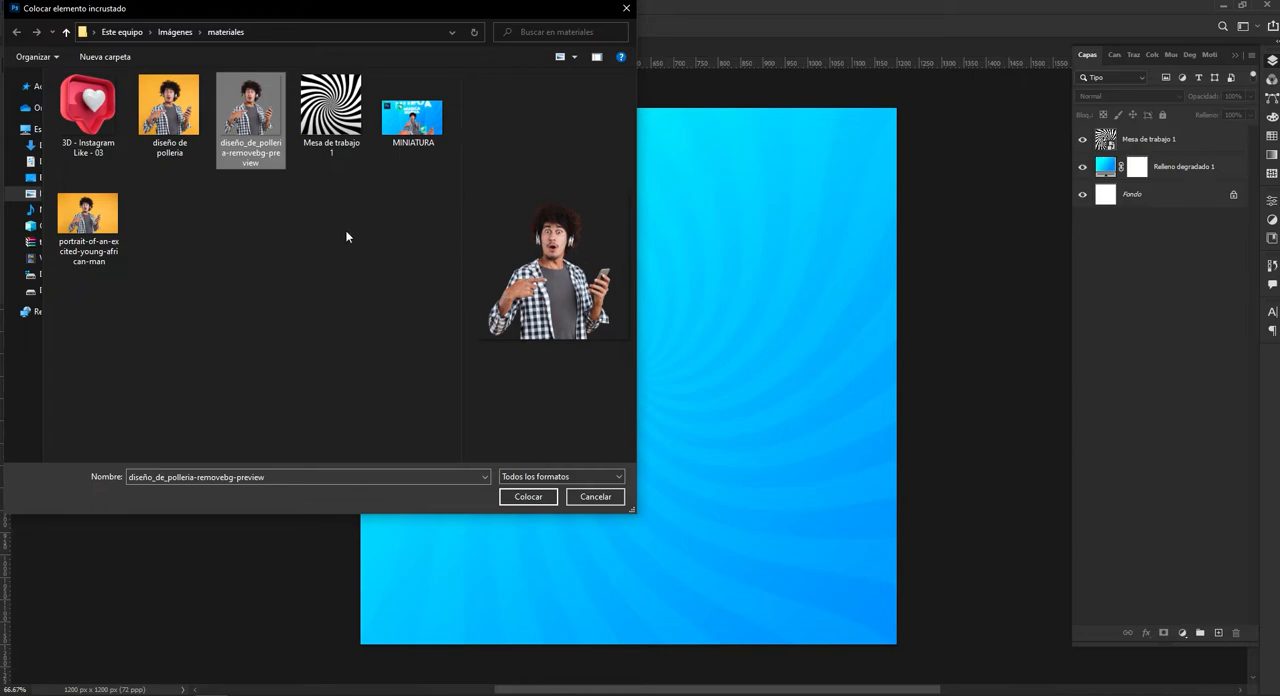
click(162, 120)
click(99, 226)
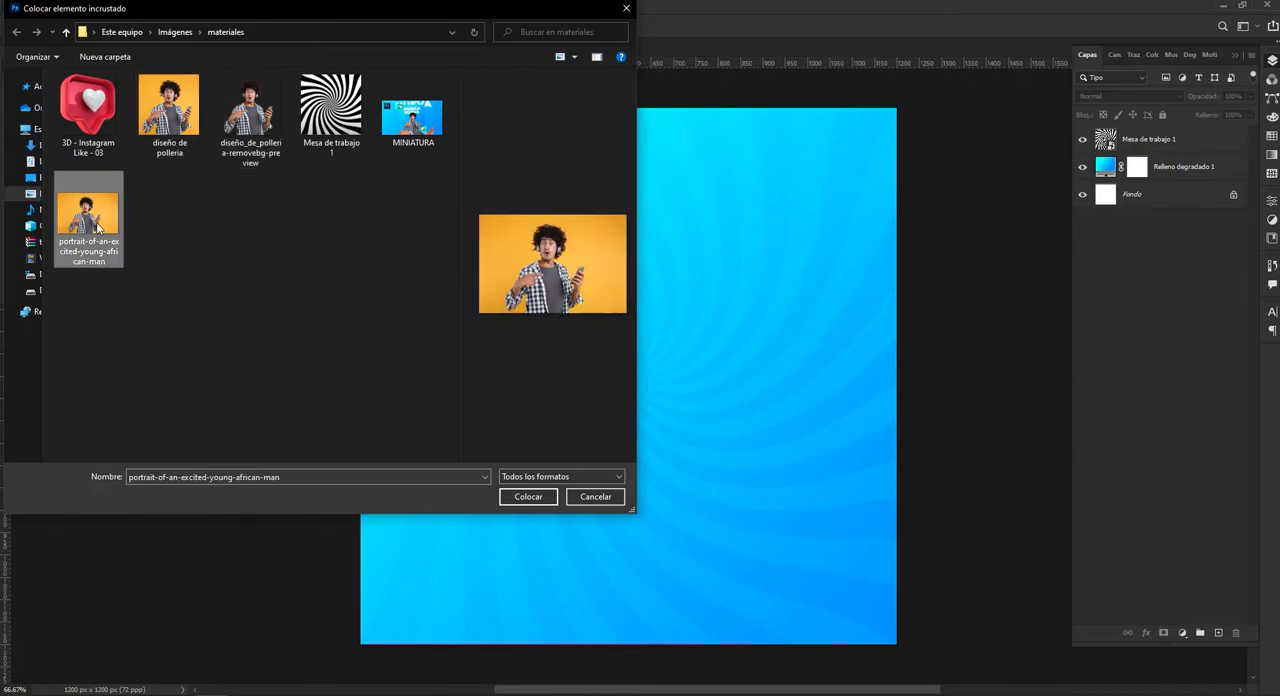
click(261, 164)
click(86, 240)
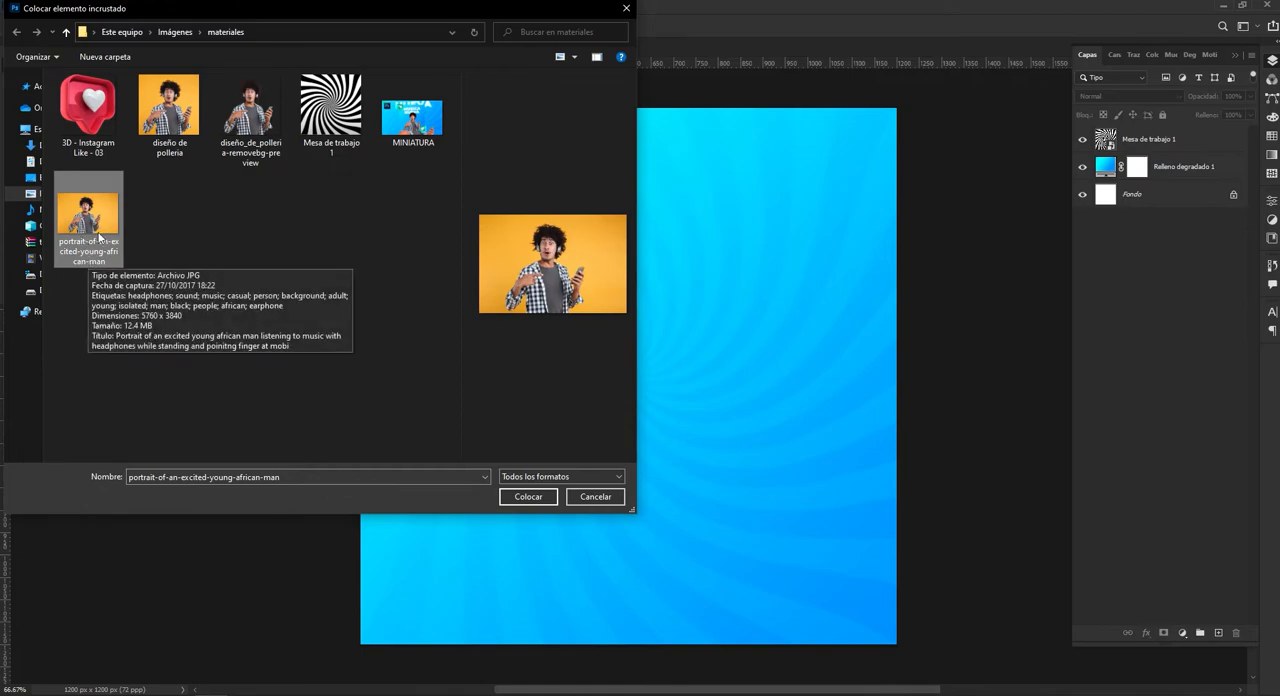
click(155, 143)
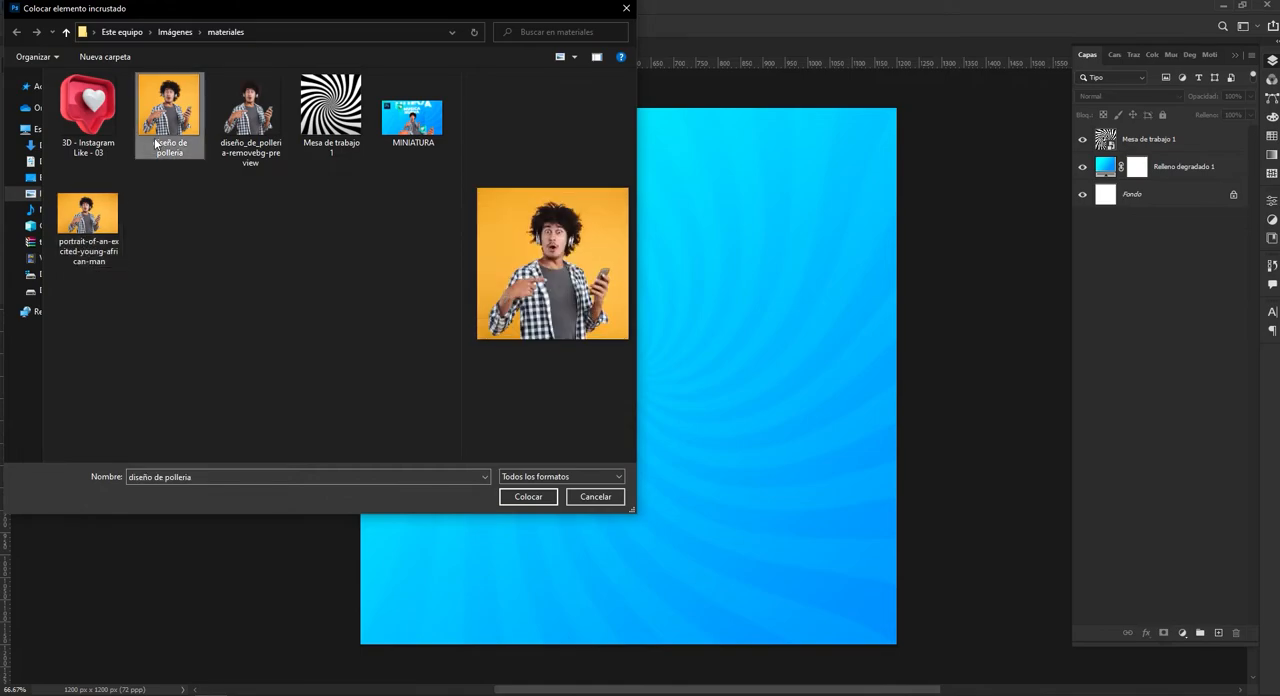
click(258, 125)
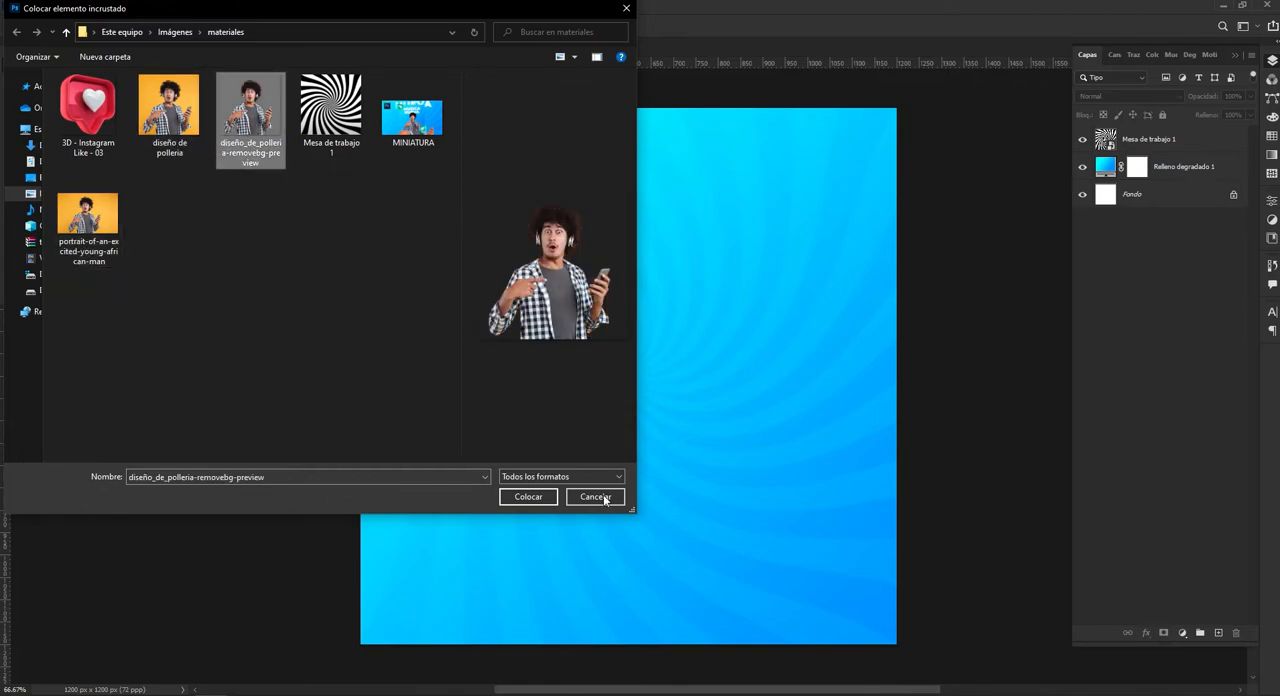
click(528, 496)
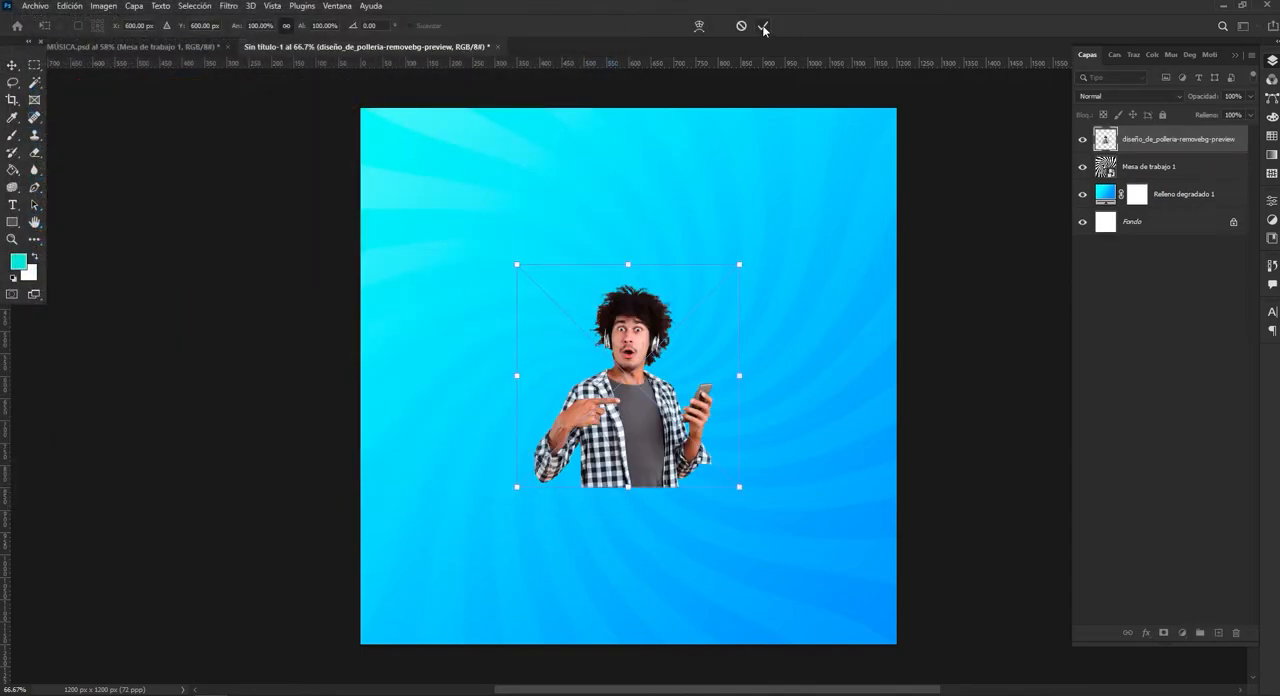
click(764, 25)
Rename the placed photo's layer as IMAGEN.
double_click(1172, 141)
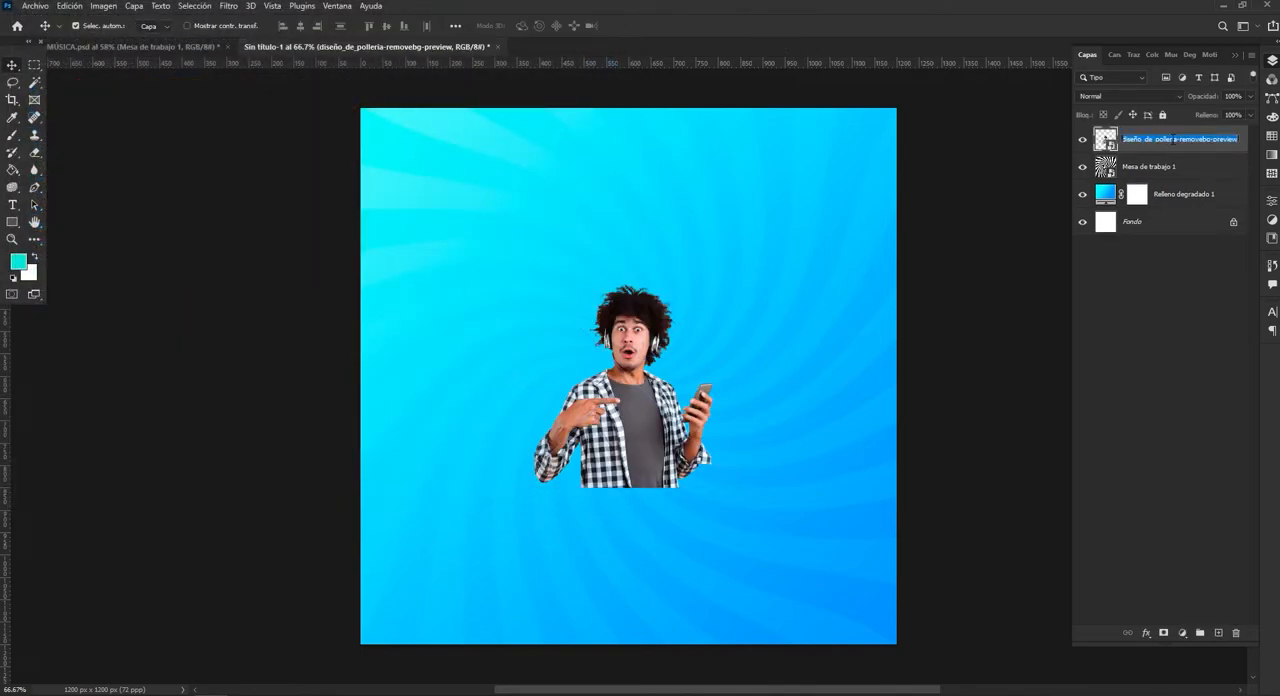
text(IMAGEN)
key(Return)
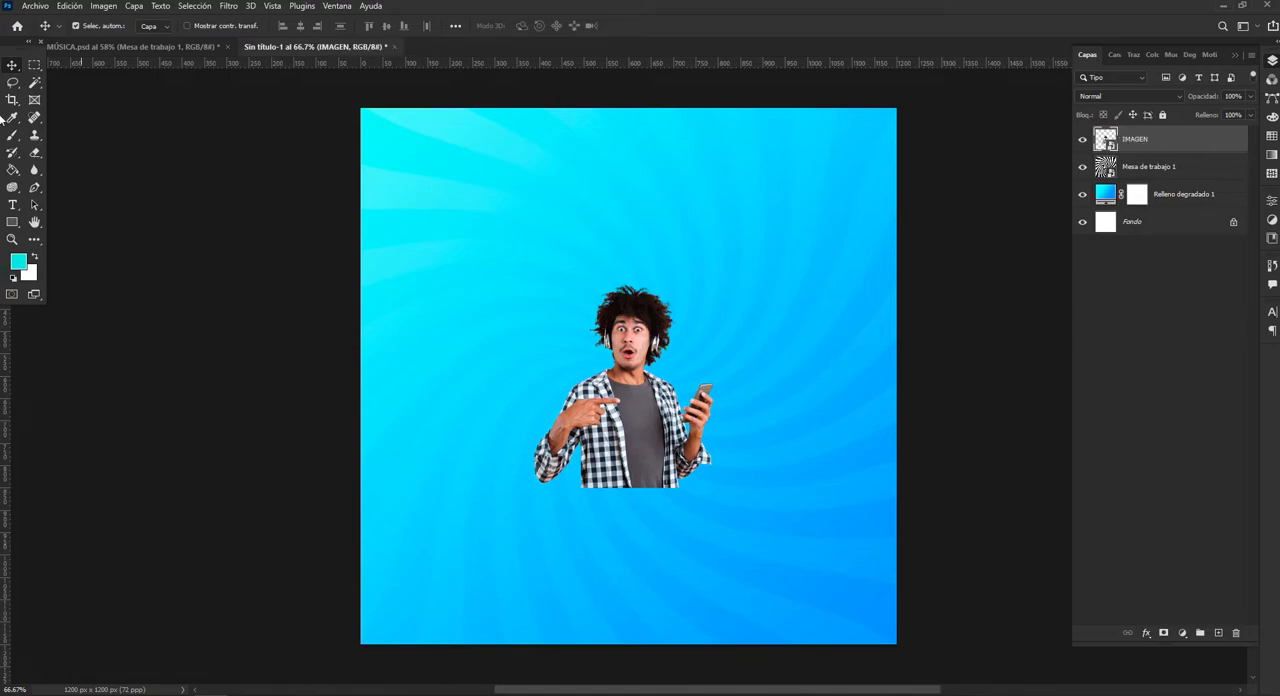
Move the man's cutout down to the canvas's bottom edge and enlarge it proportionally to about 172%.
drag(632, 413, 623, 563)
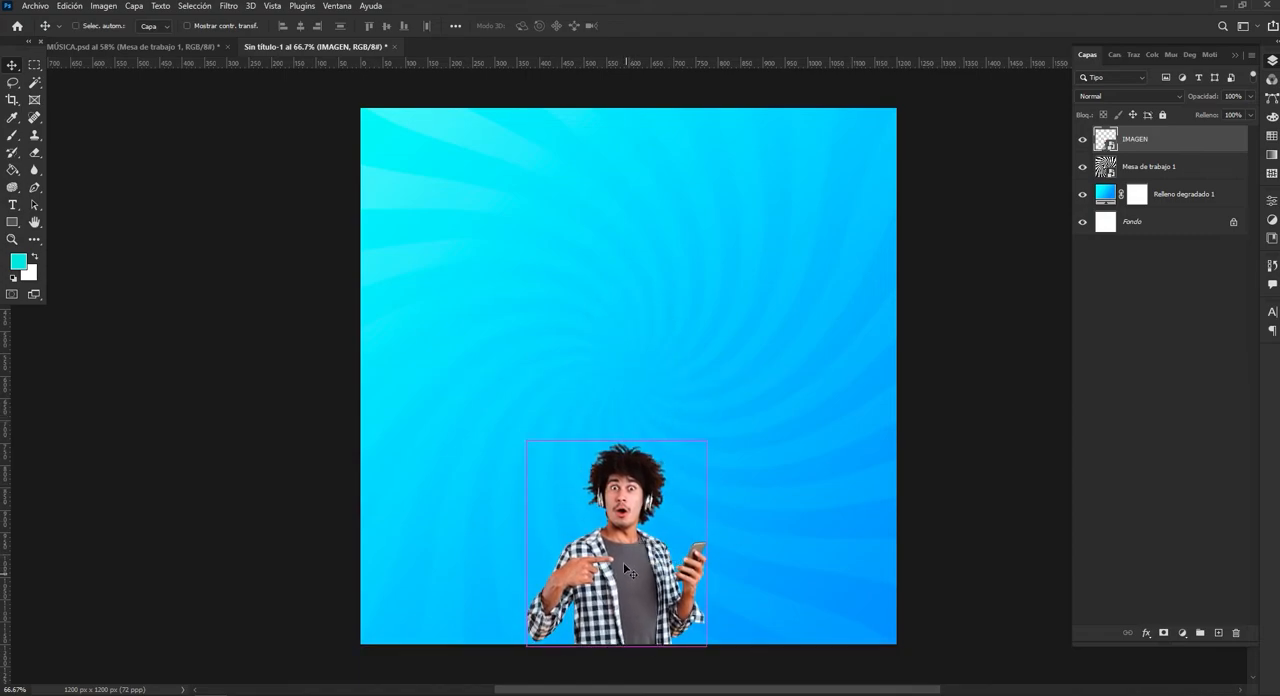
key(ctrl+t)
drag(620, 422, 621, 260)
click(763, 26)
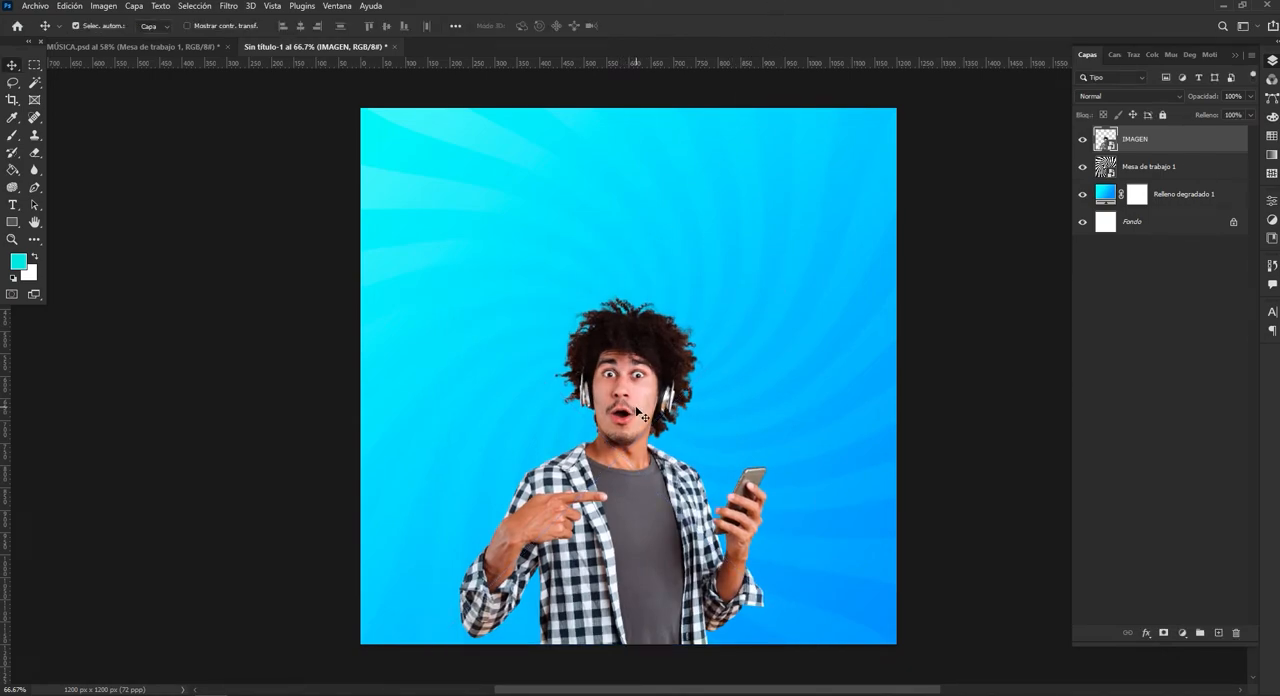
Add the two-line title "MUSICA NUEVA" above the man in white Montserrat Black at 180 pt.
click(13, 206)
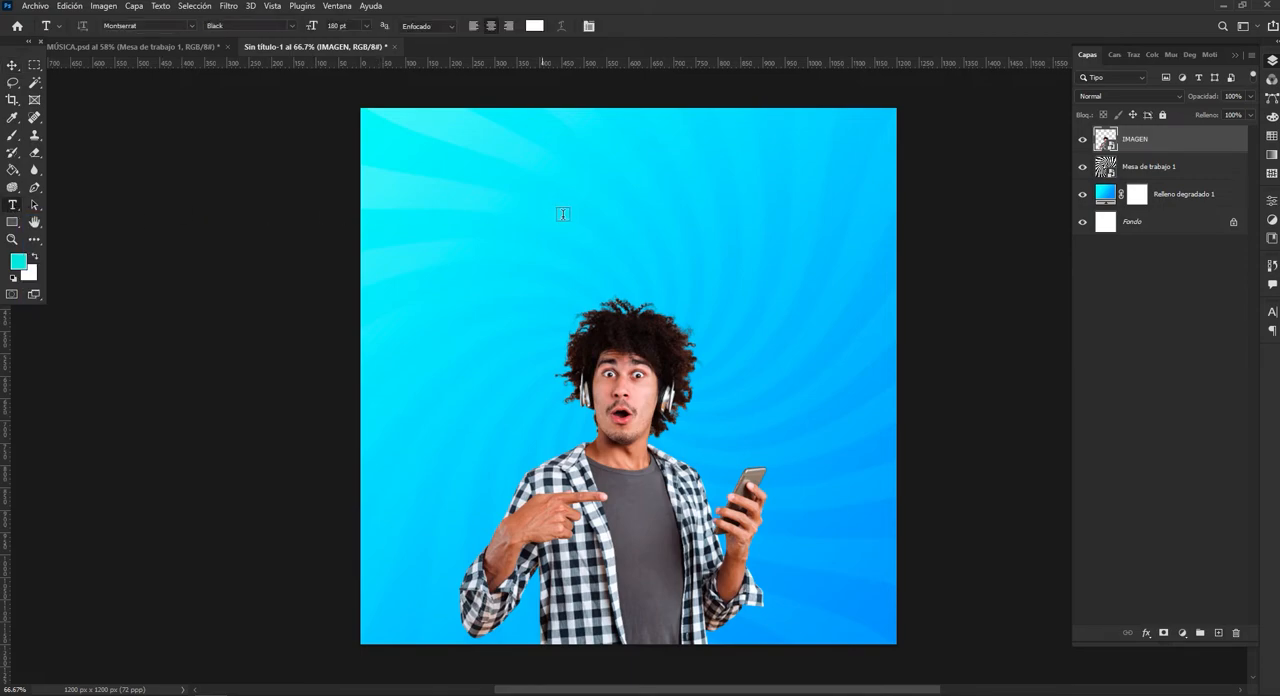
click(533, 233)
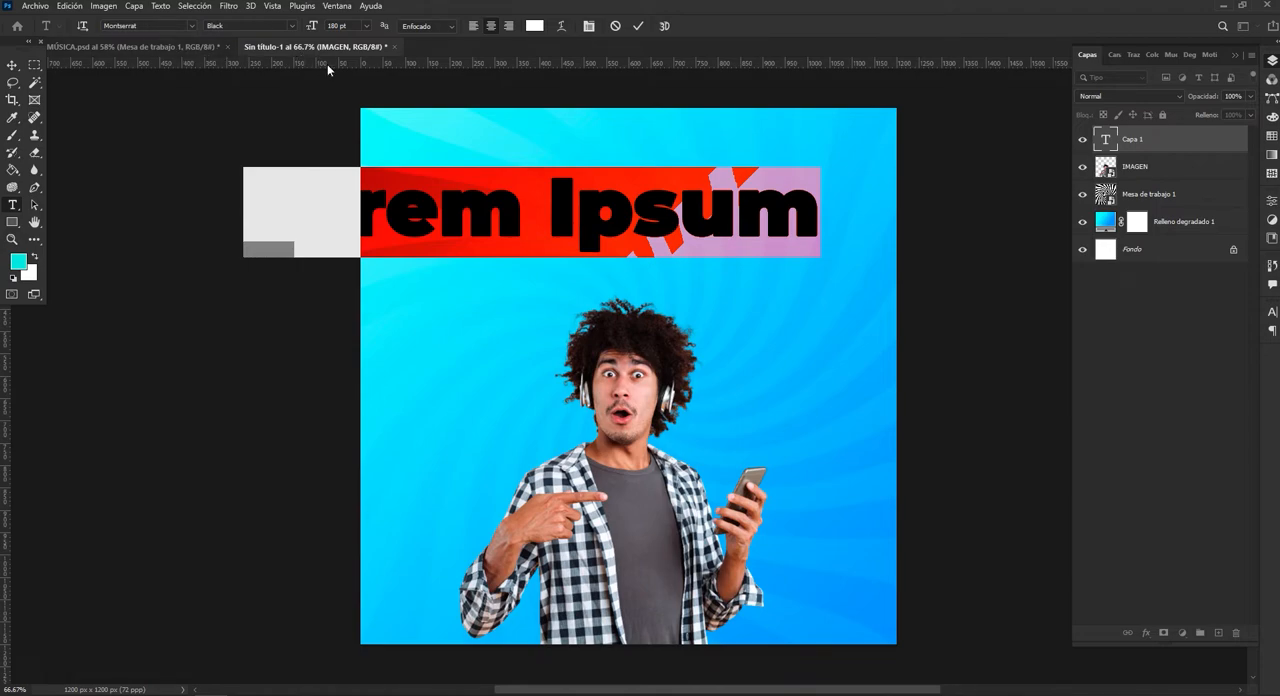
text(MUSICA)
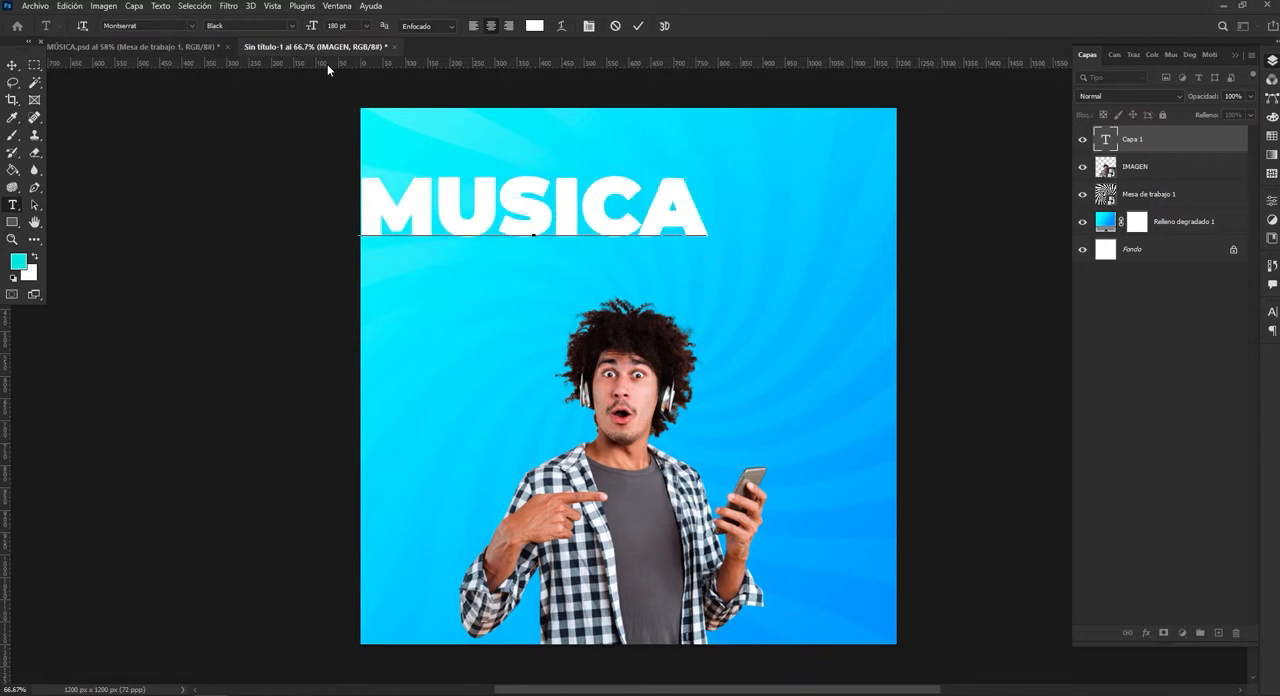
key(Return)
text(NUEVA)
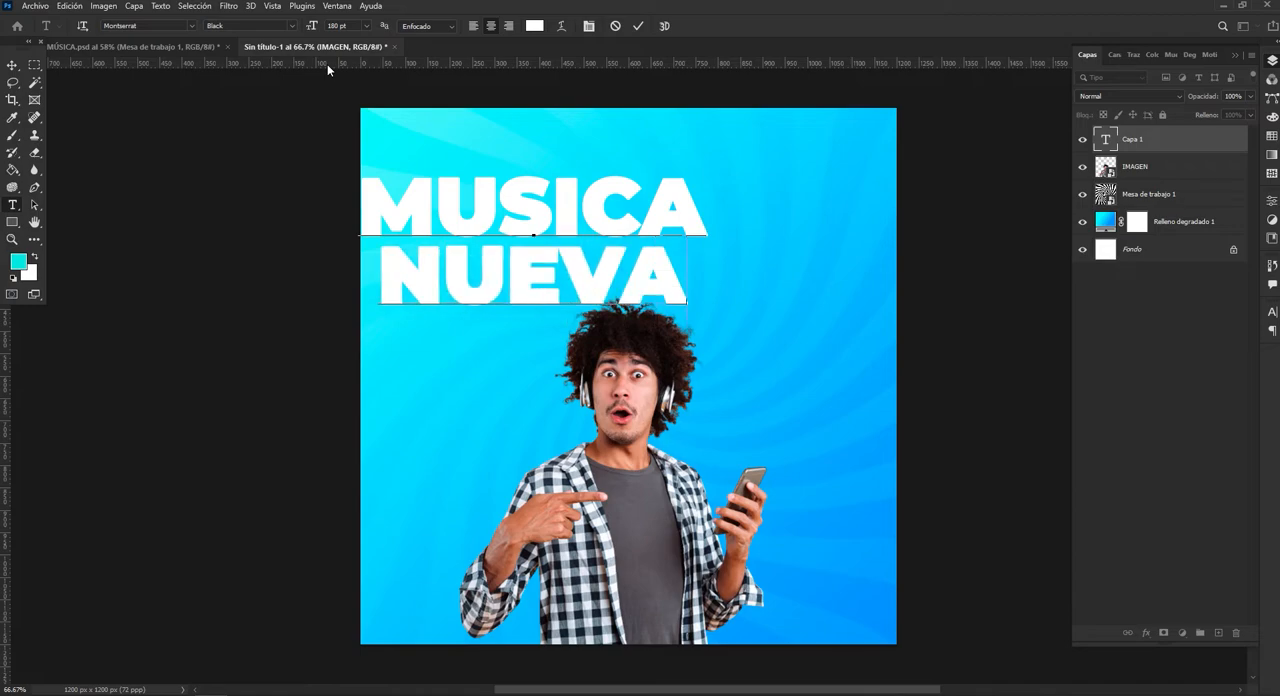
click(12, 65)
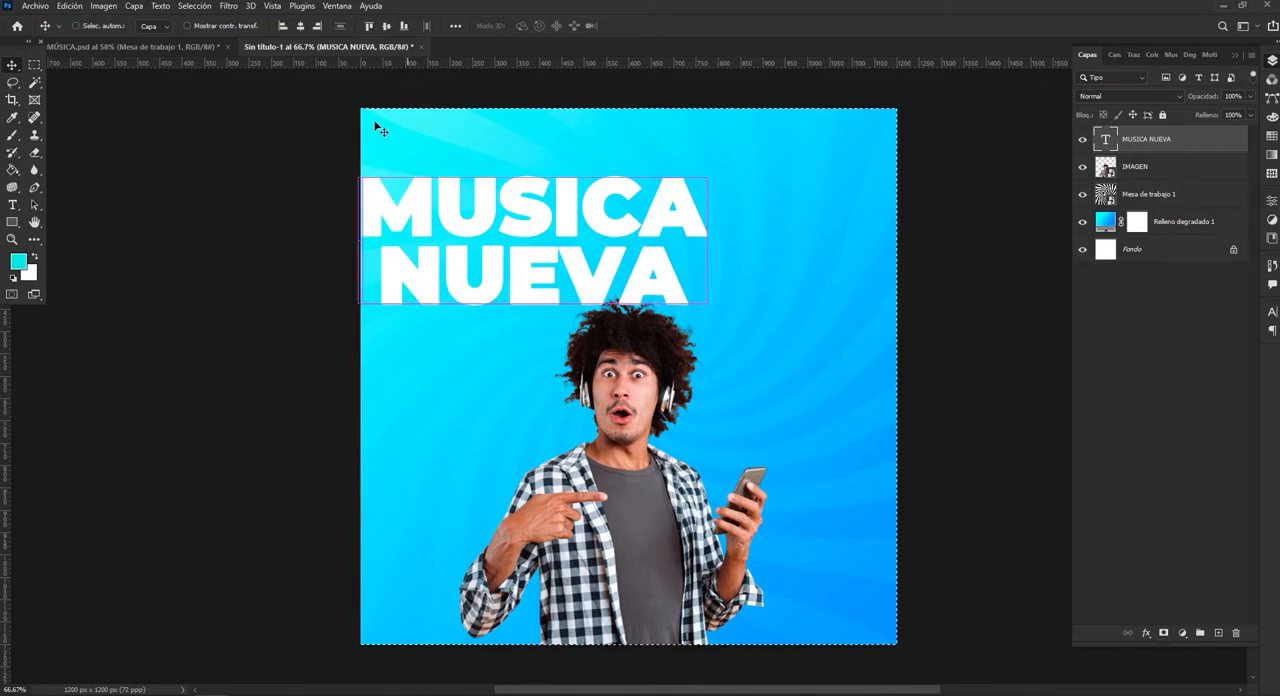
Centre the "MUSICA NUEVA" title horizontally on the canvas and clear the selection.
key(ctrl+a)
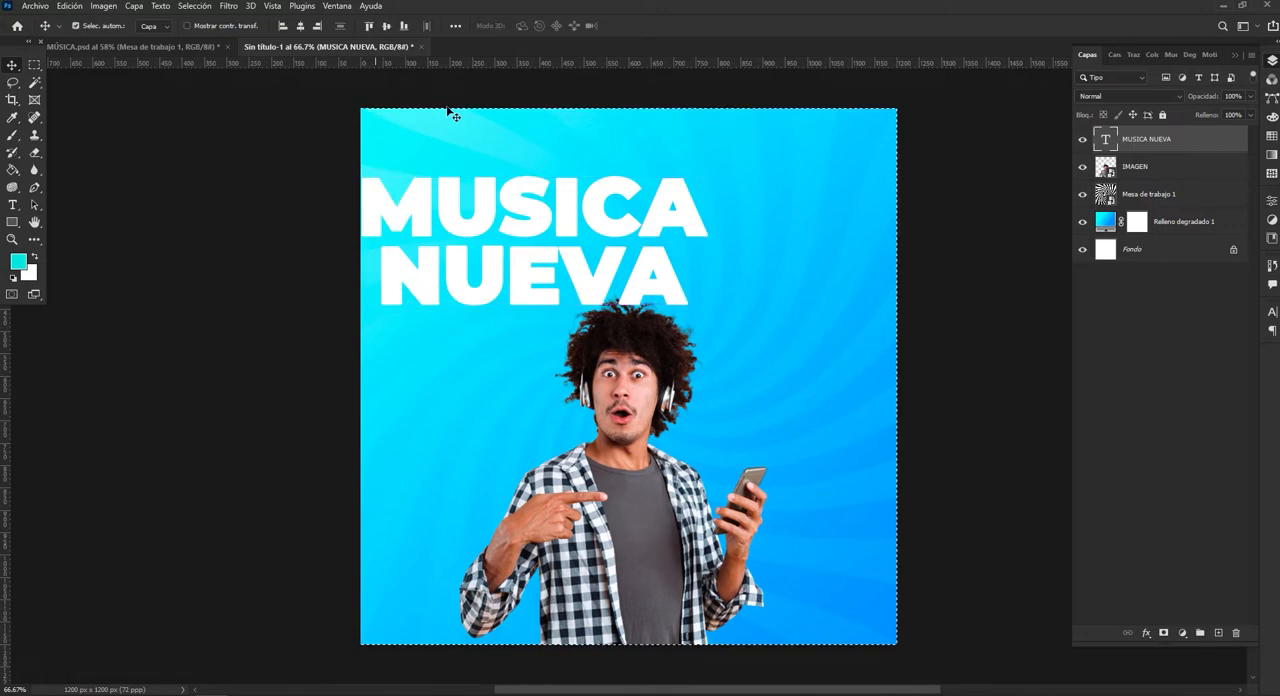
click(299, 30)
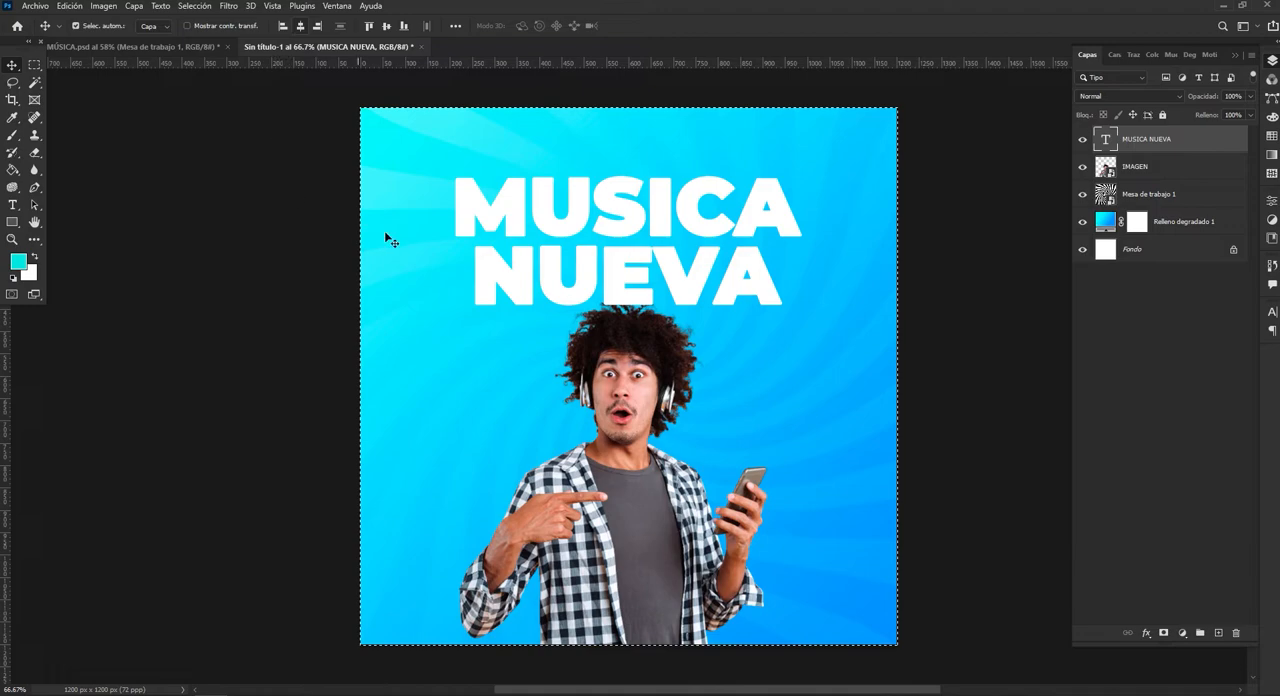
key(ctrl+d)
Select the whole title text to check its font and size settings.
click(13, 204)
drag(455, 200, 779, 289)
click(779, 289)
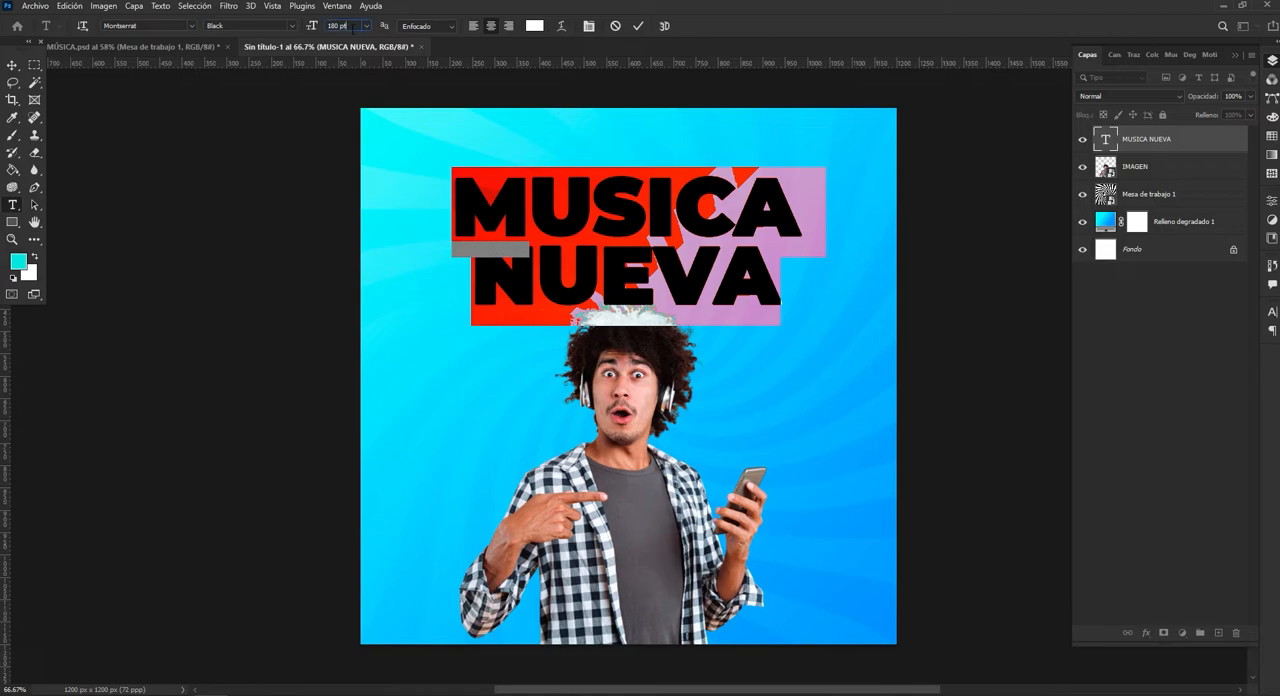
click(638, 27)
click(12, 66)
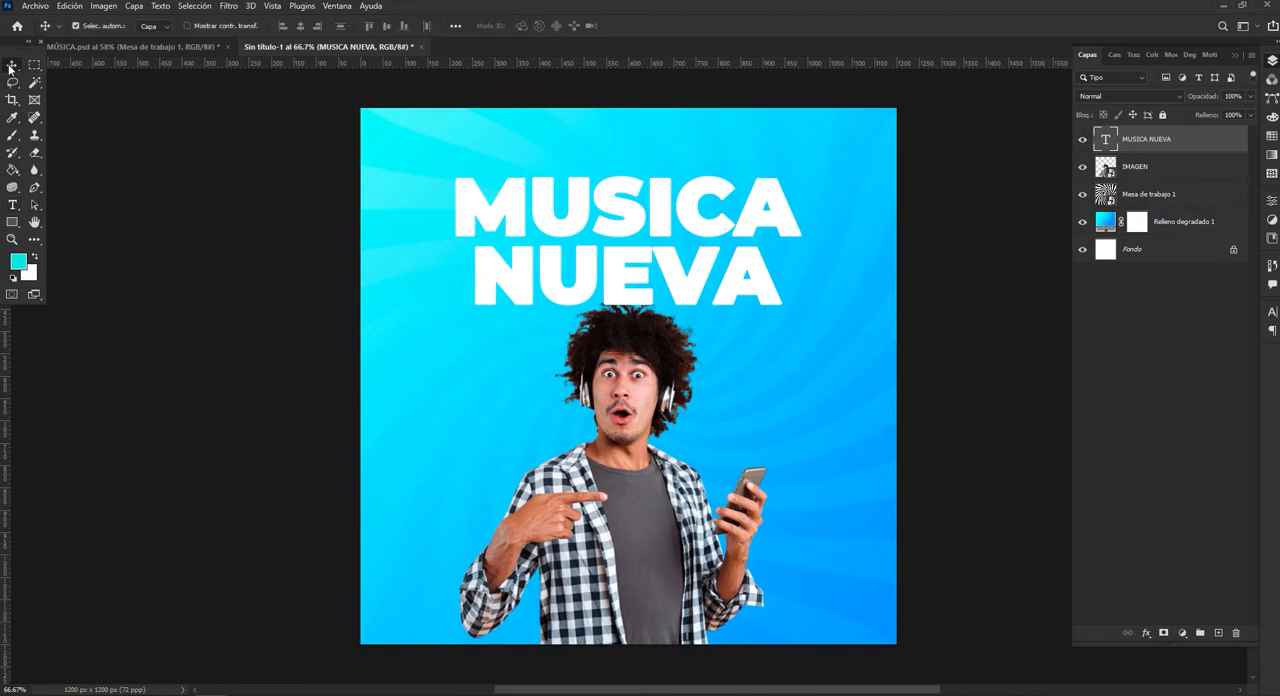
Place the IMAGEN layer above the title layer and enlarge the man proportionally so his hair overlaps "NUEVA".
click(638, 364)
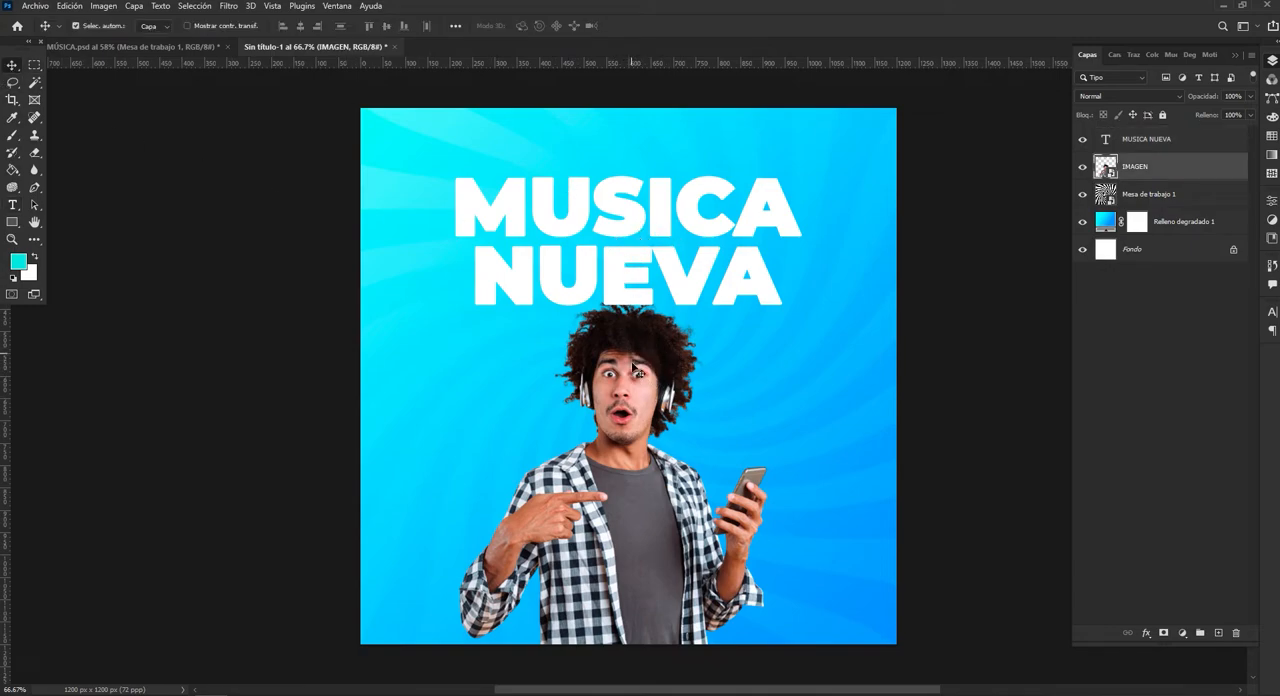
drag(1137, 172, 1140, 134)
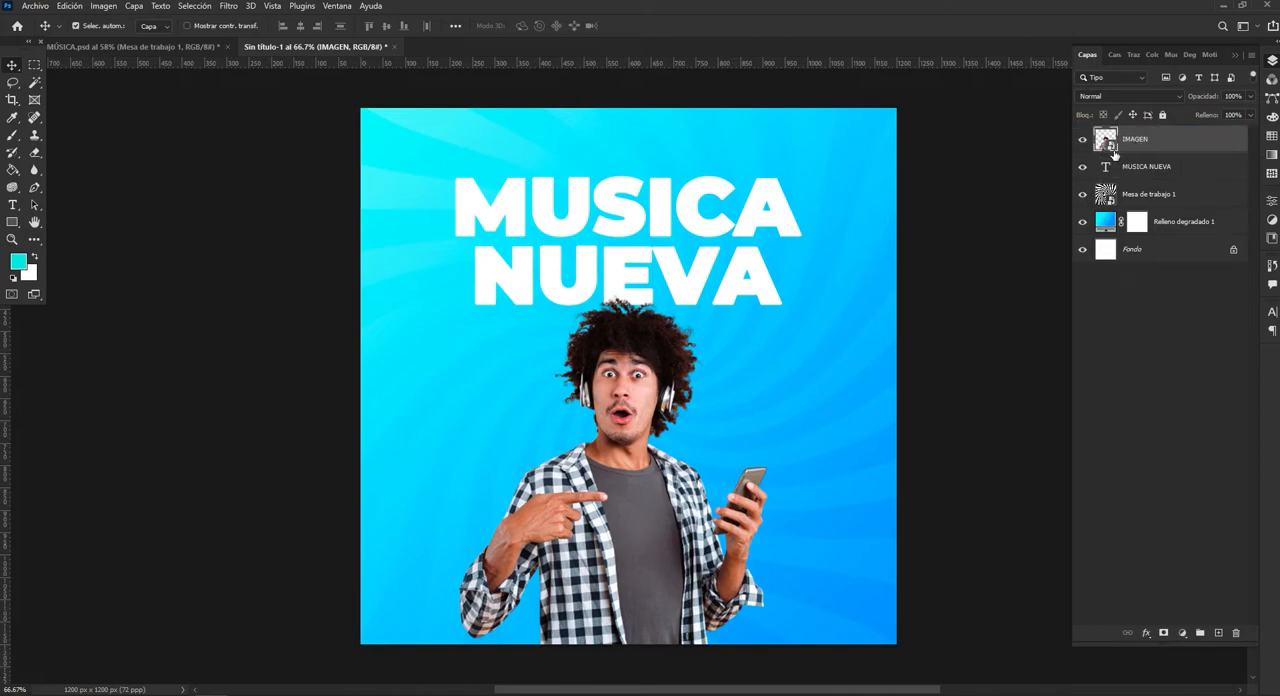
key(ctrl+t)
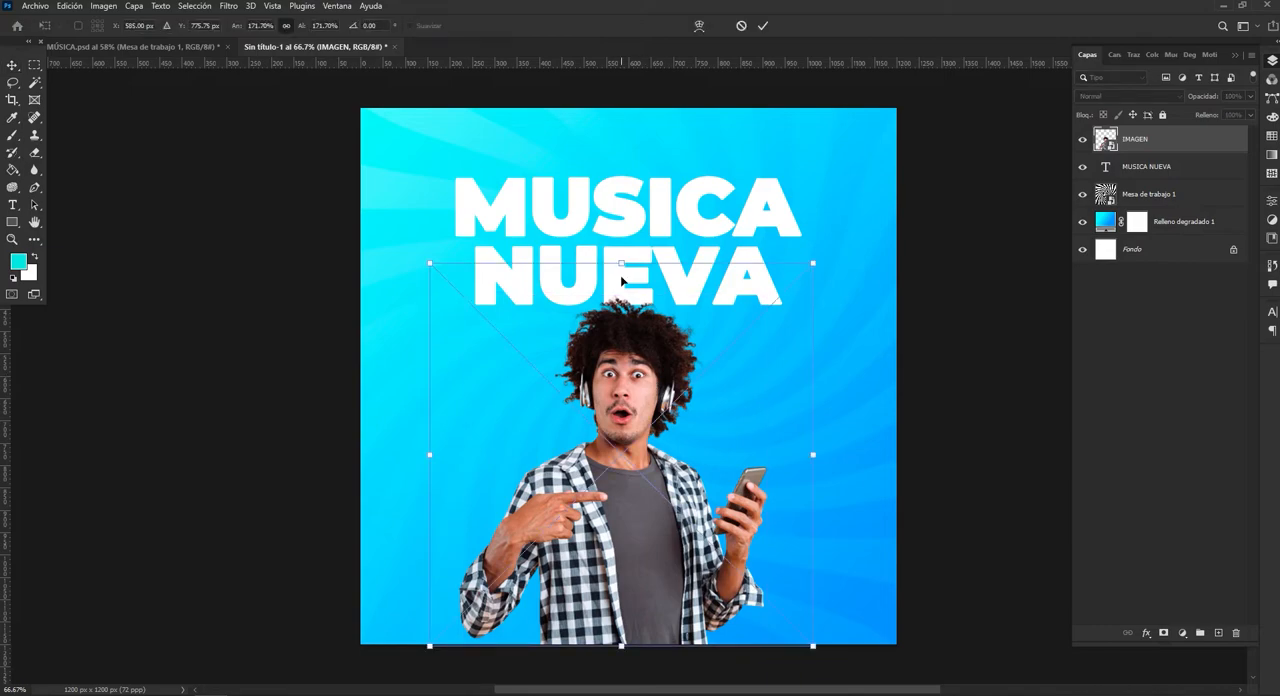
drag(620, 258, 629, 222)
click(762, 25)
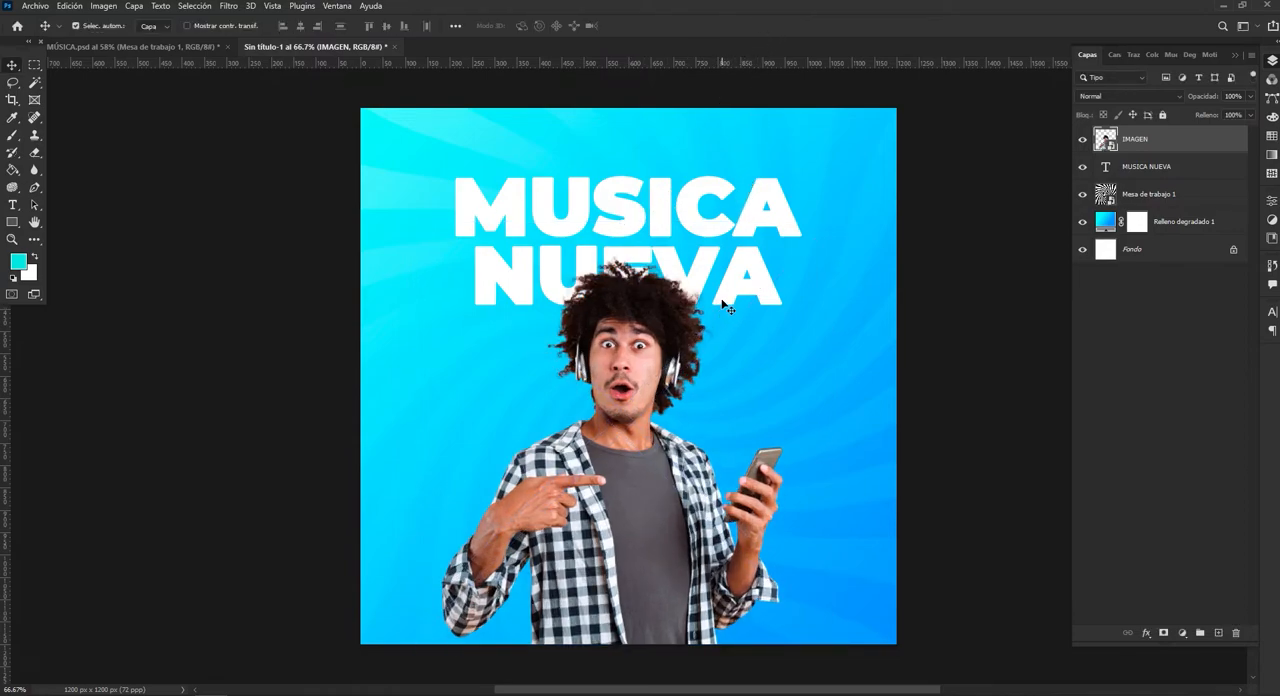
Centre the man's cutout horizontally on the canvas and clear the selection.
key(ctrl+a)
click(300, 27)
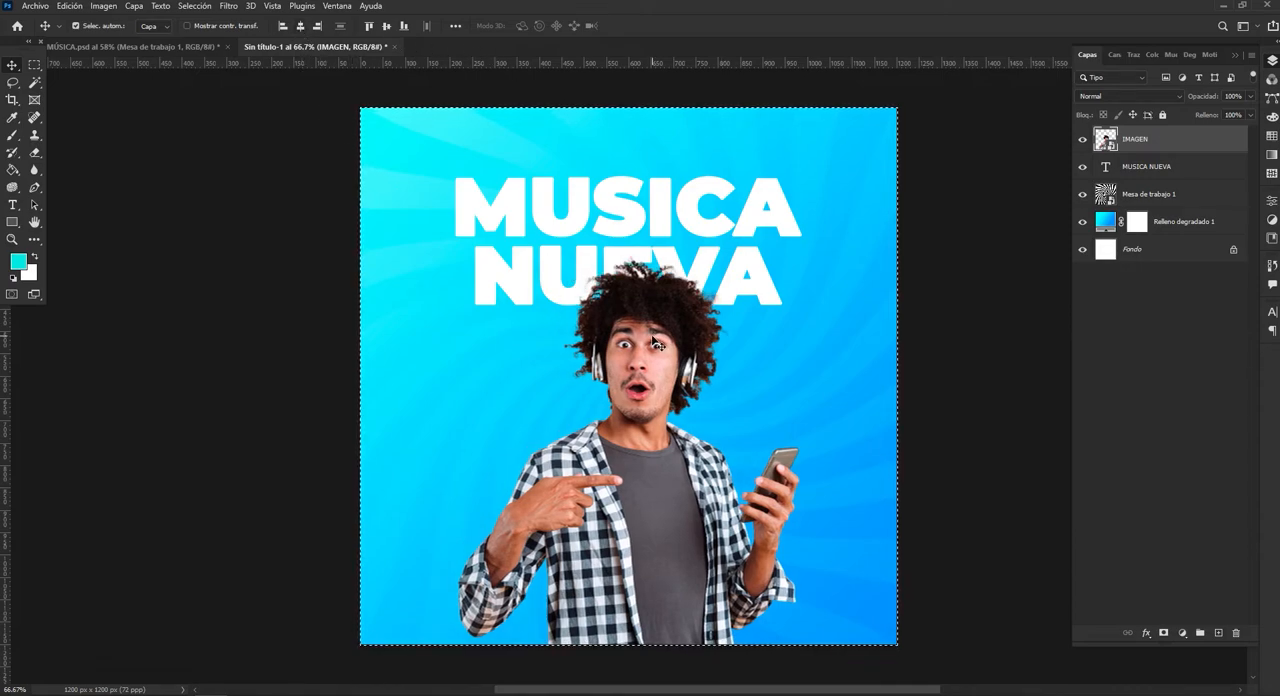
key(ctrl+d)
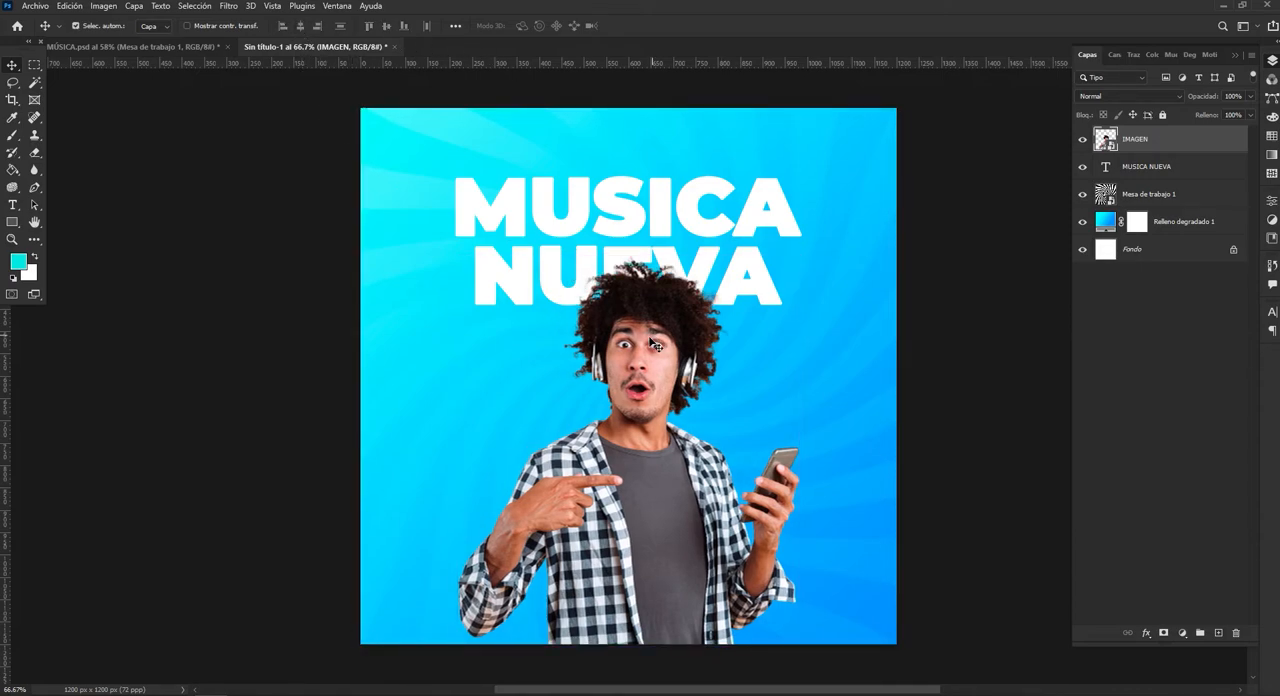
Realign the "MUSICA NUEVA" title to the canvas's horizontal centre and clear the selection.
click(676, 212)
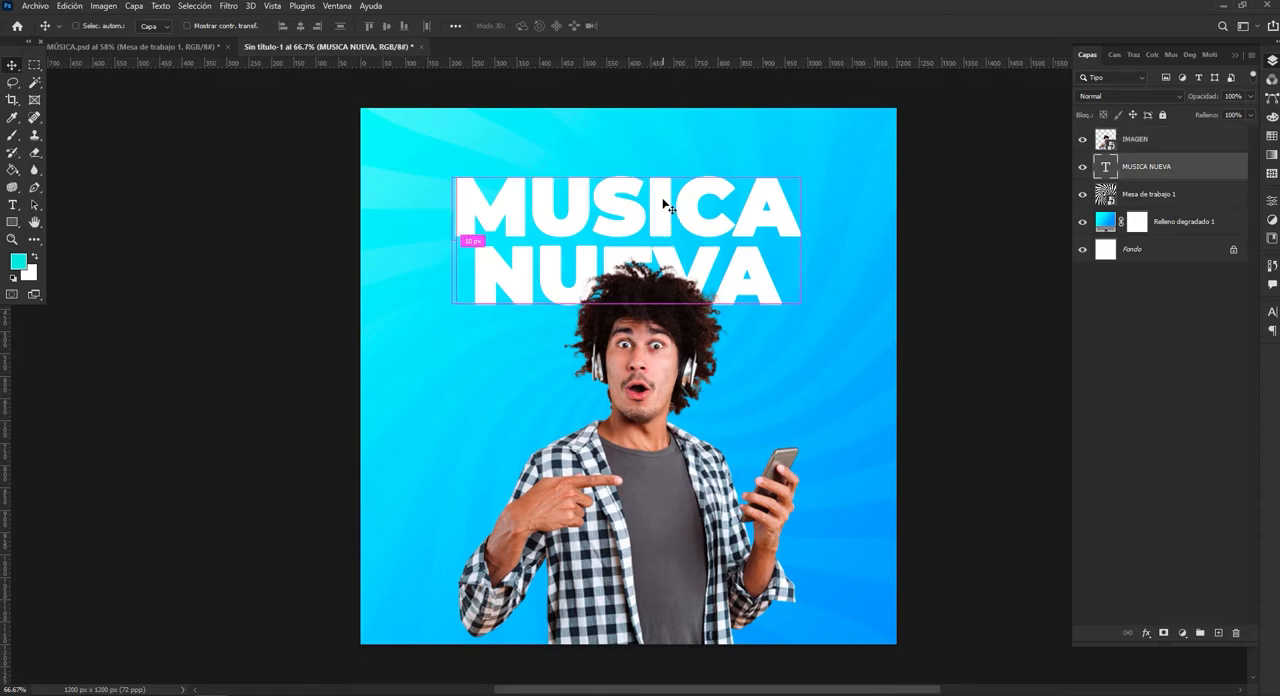
key(ctrl+a)
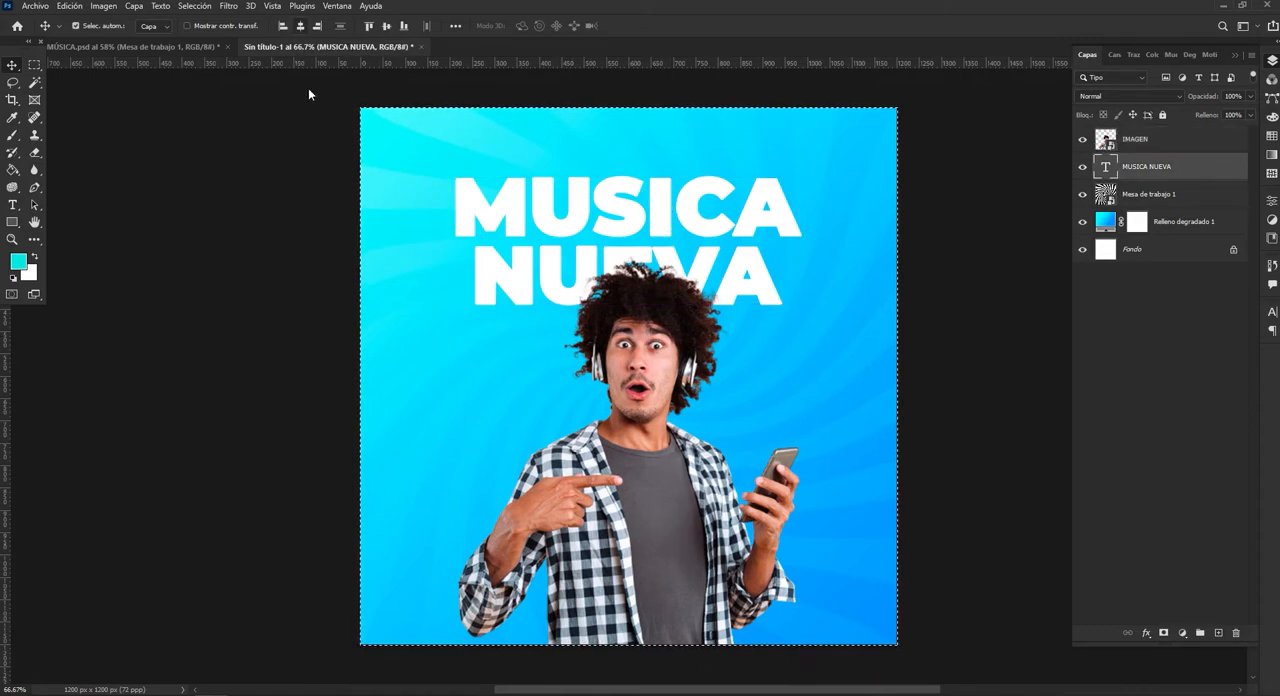
key(ctrl+d)
Add a new text layer reading "EDICIÓN LIMITADA" above the "MUSICA NUEVA" title.
click(12, 206)
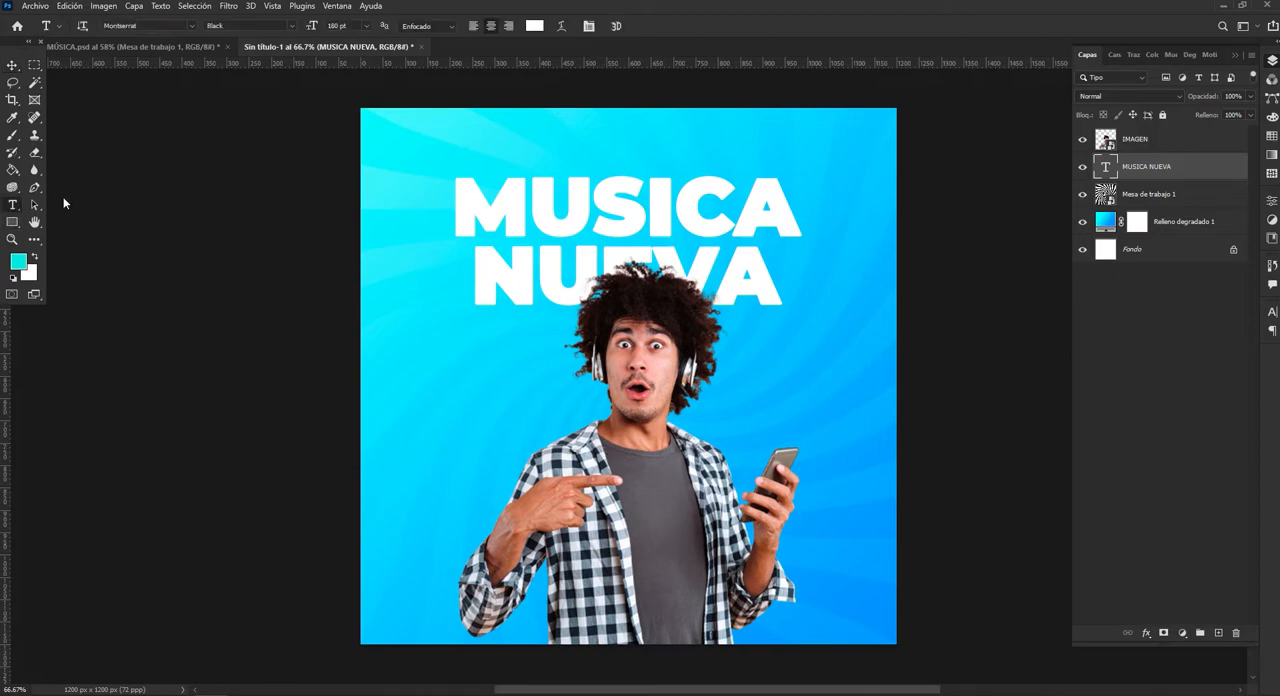
click(524, 162)
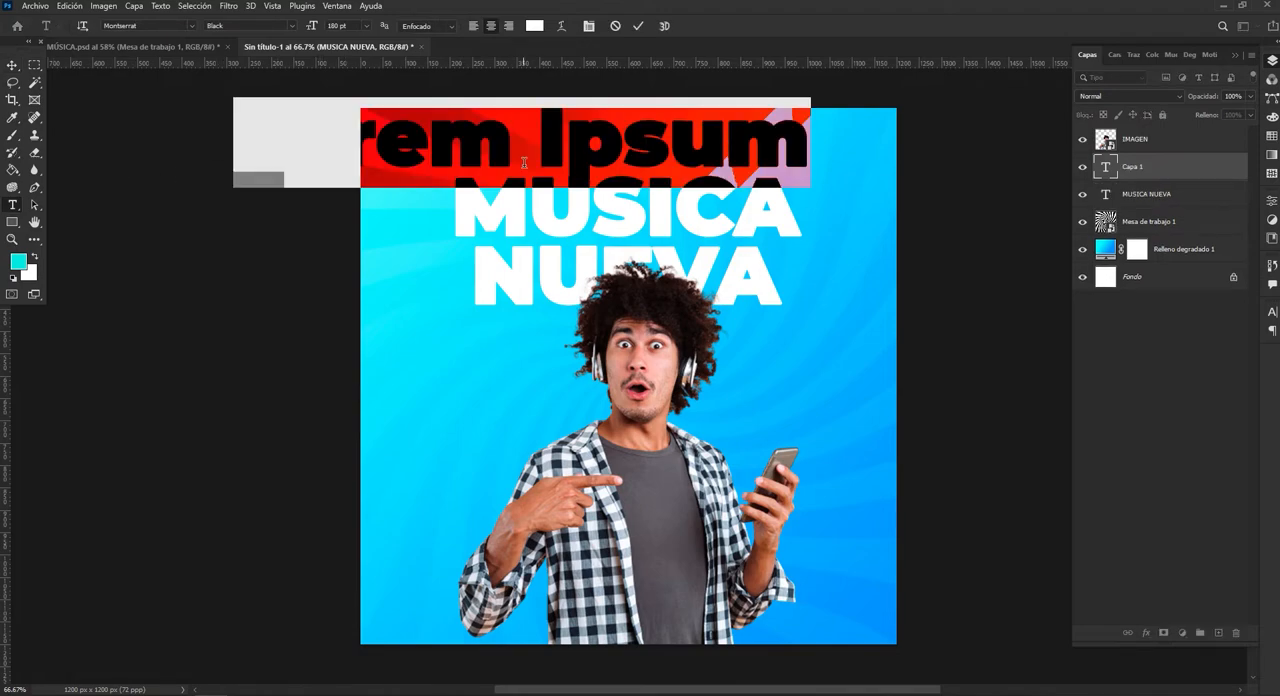
text(EDICIP)
key(BackSpace)
text(ON L)
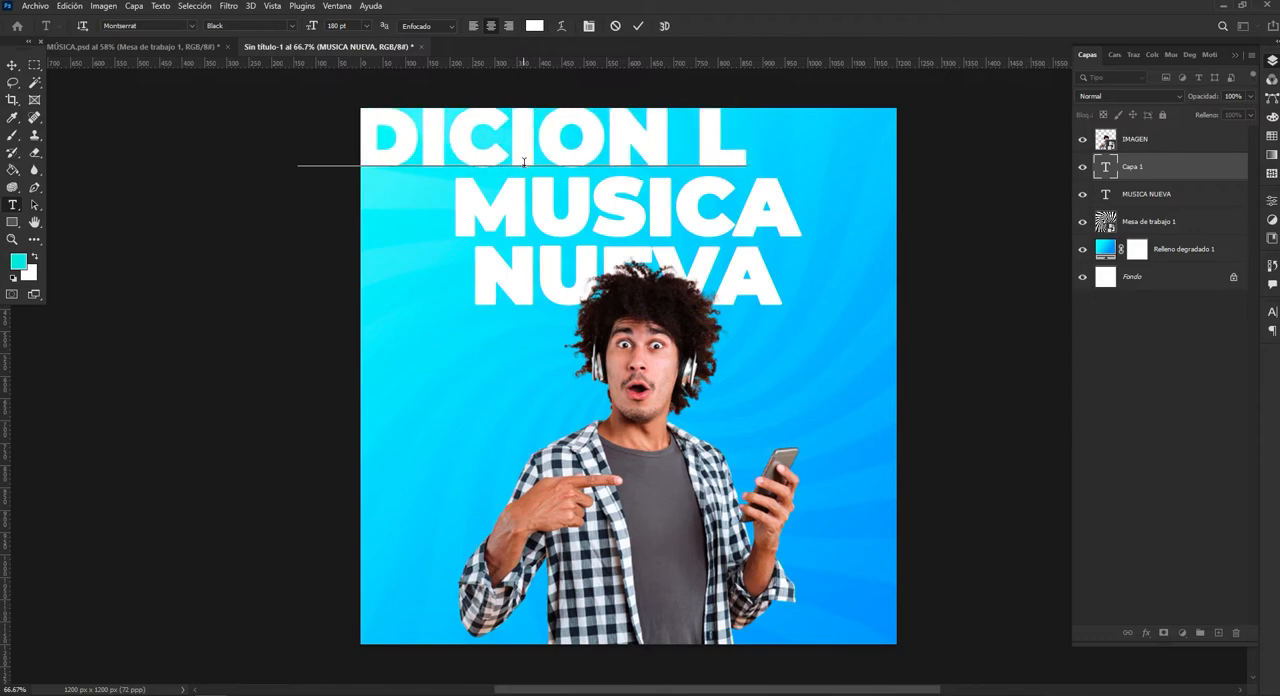
text(IMITADA)
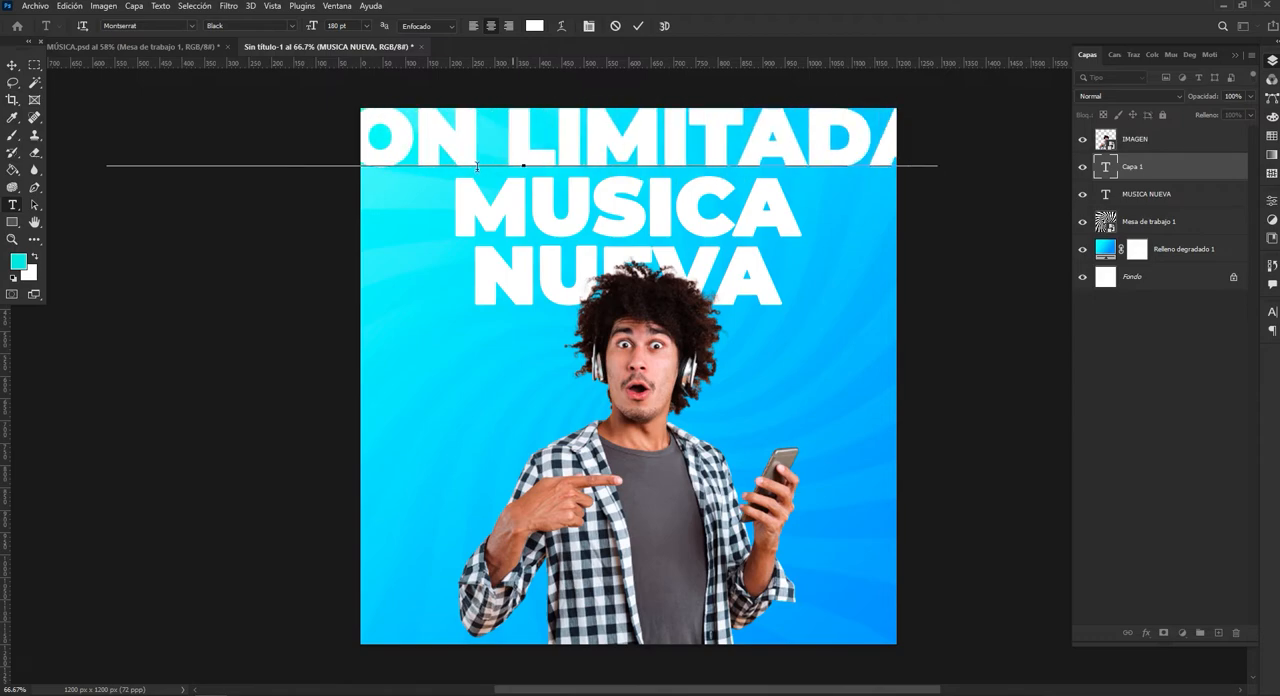
Set the whole "EDICIÓN LIMITADA" text to Montserrat Regular at 24 pt.
key(ctrl+a)
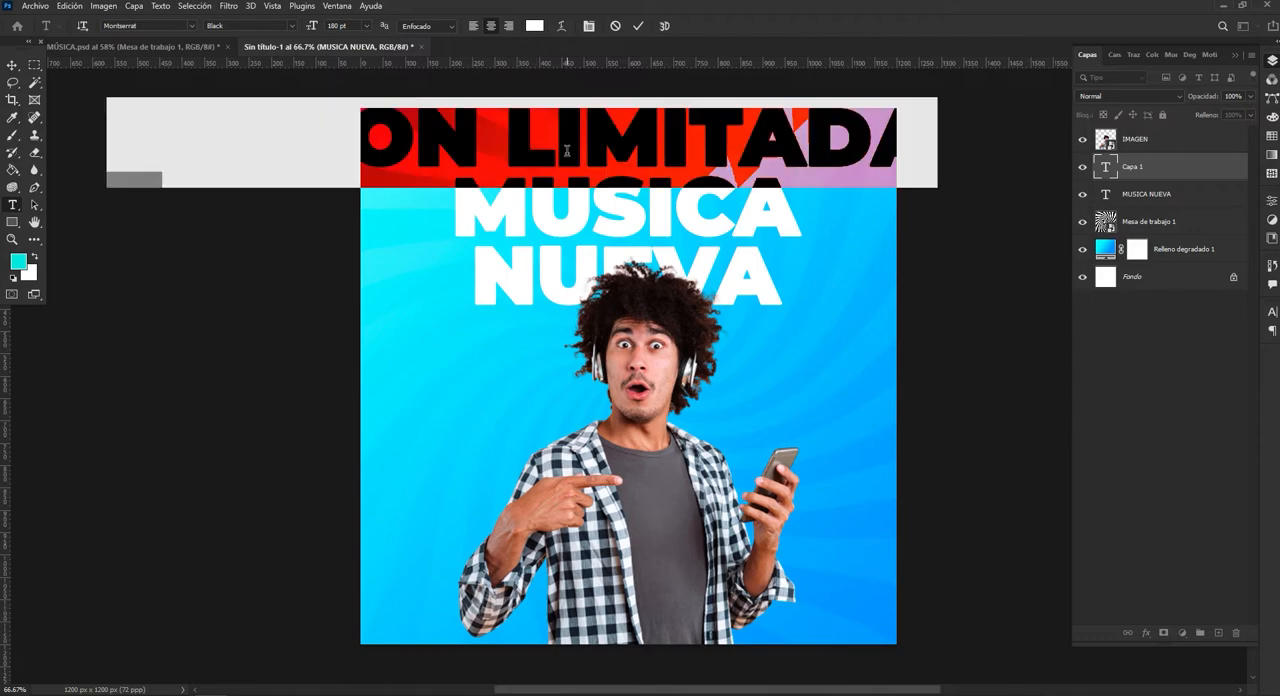
click(292, 26)
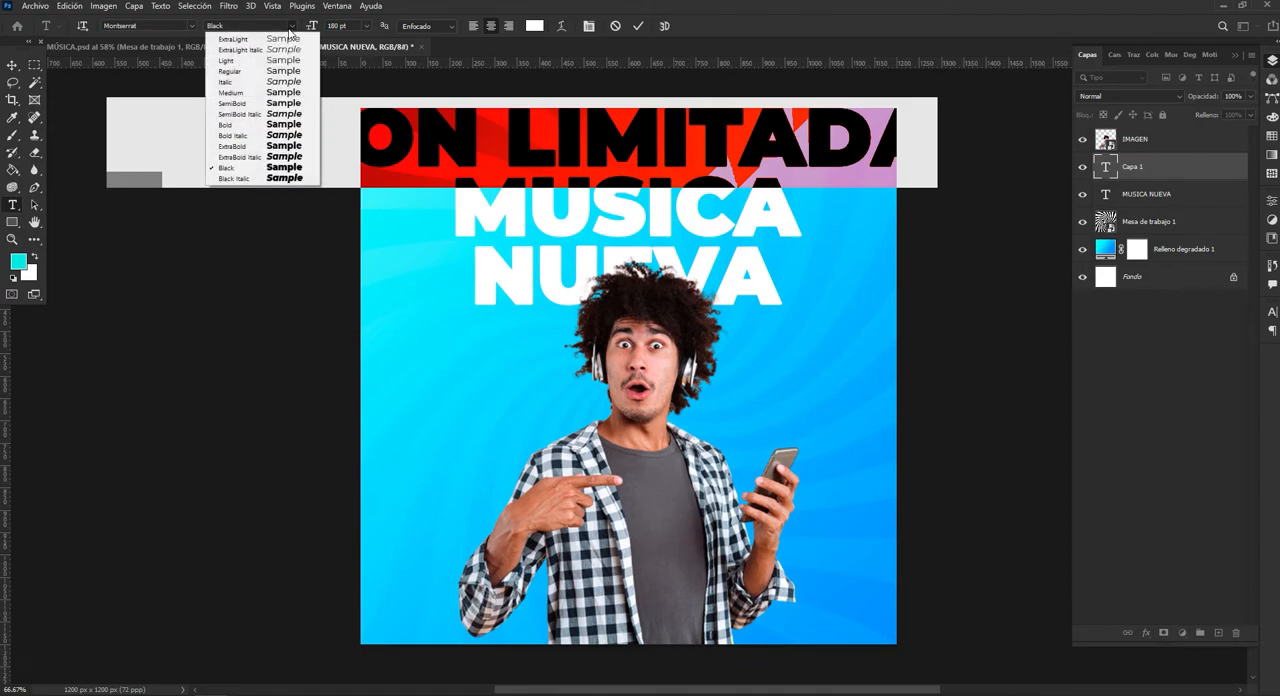
click(281, 72)
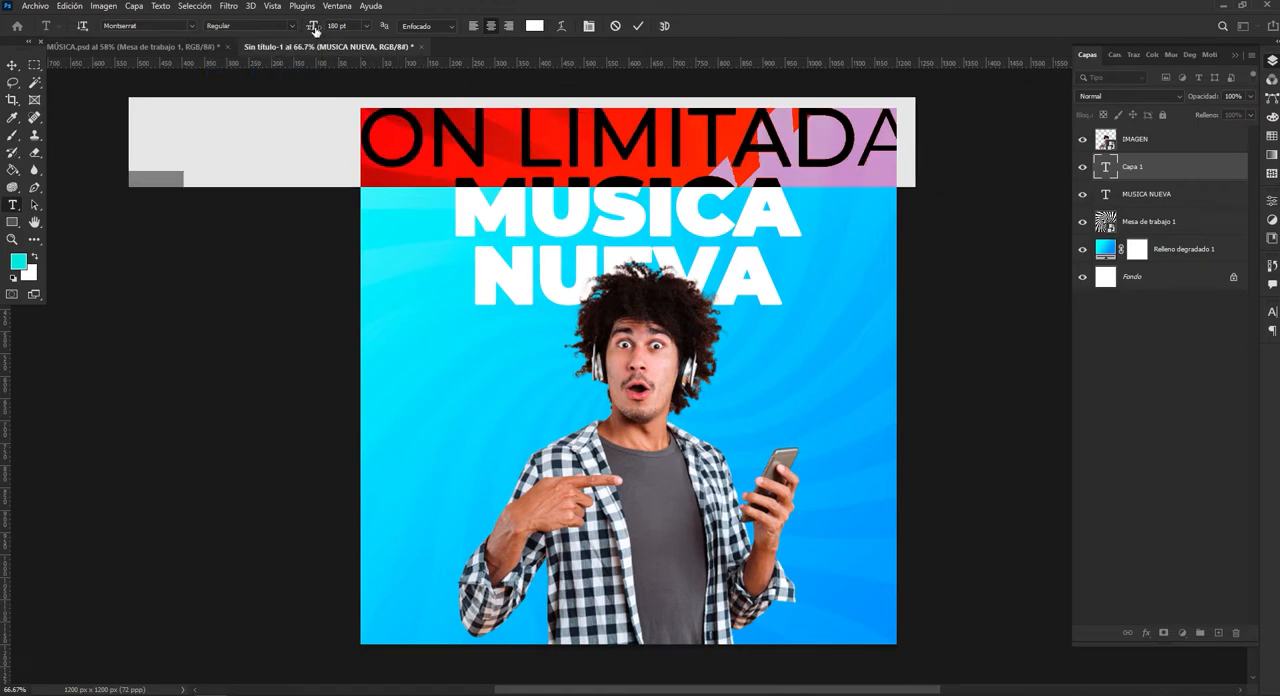
drag(315, 30, 299, 30)
click(352, 25)
click(313, 27)
text(24)
key(Return)
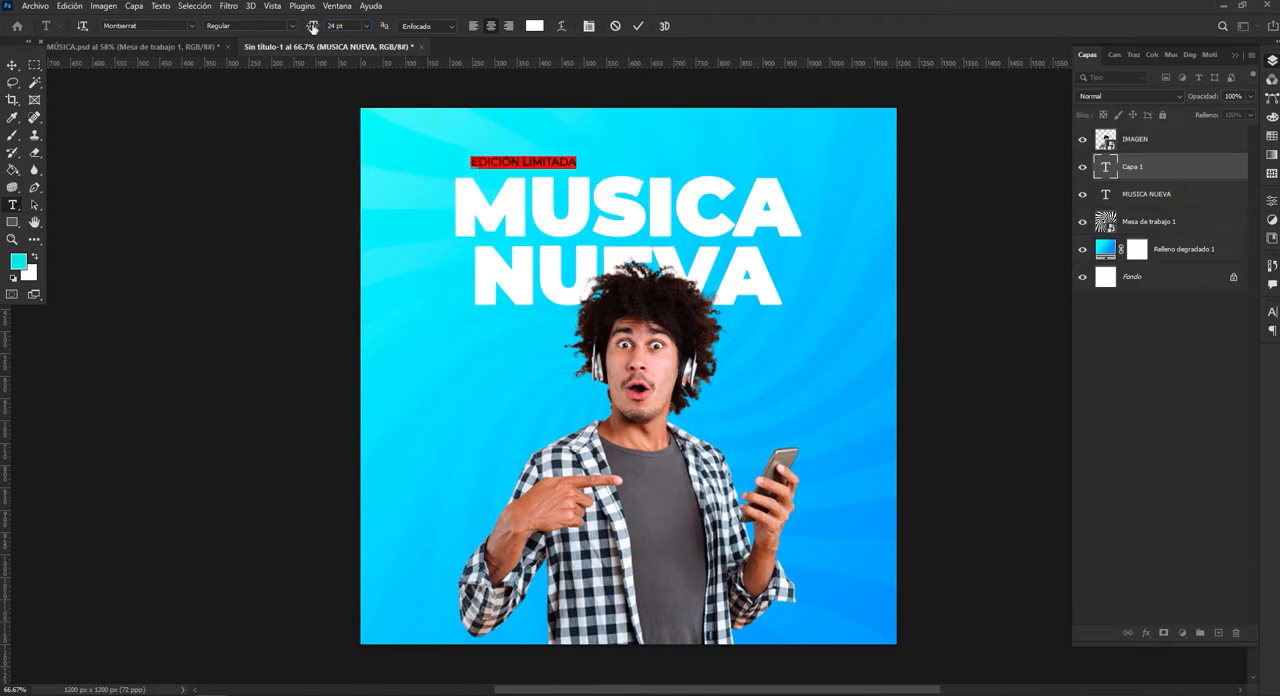
key(ctrl+Return)
key(v)
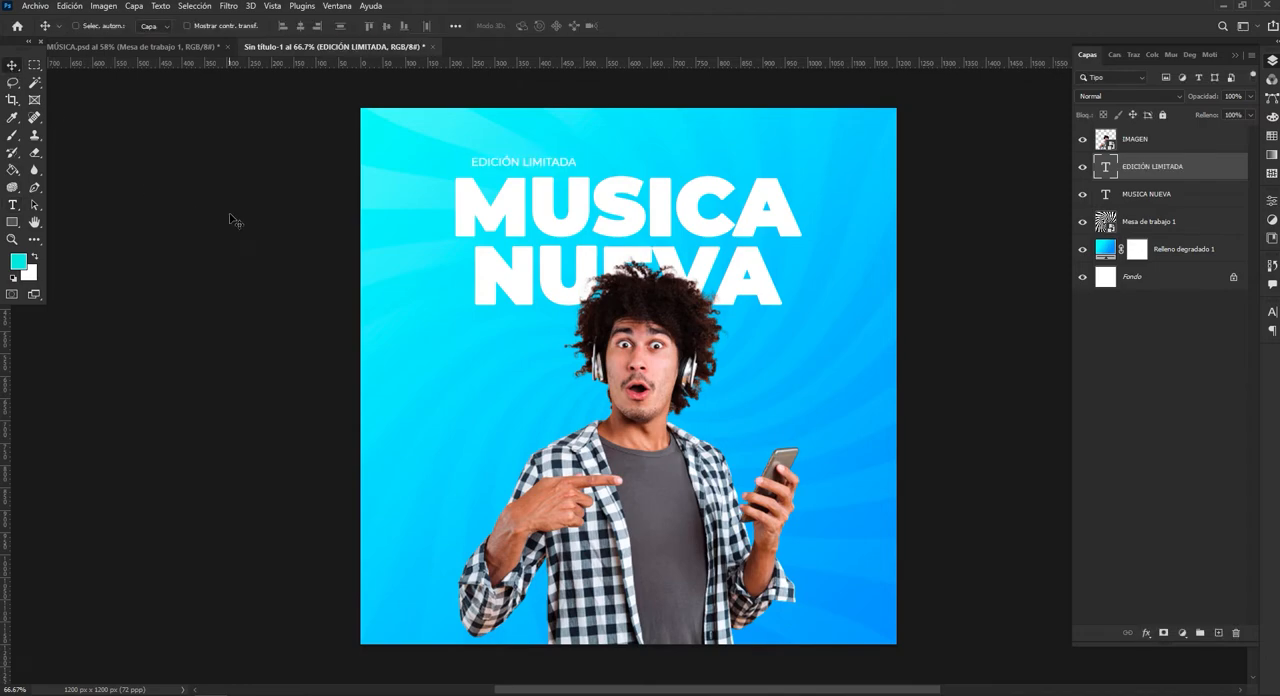
Centre the "EDICIÓN LIMITADA" text horizontally on the canvas and clear the selection.
key(ctrl+a)
click(300, 25)
key(ctrl)
key(ctrl+d)
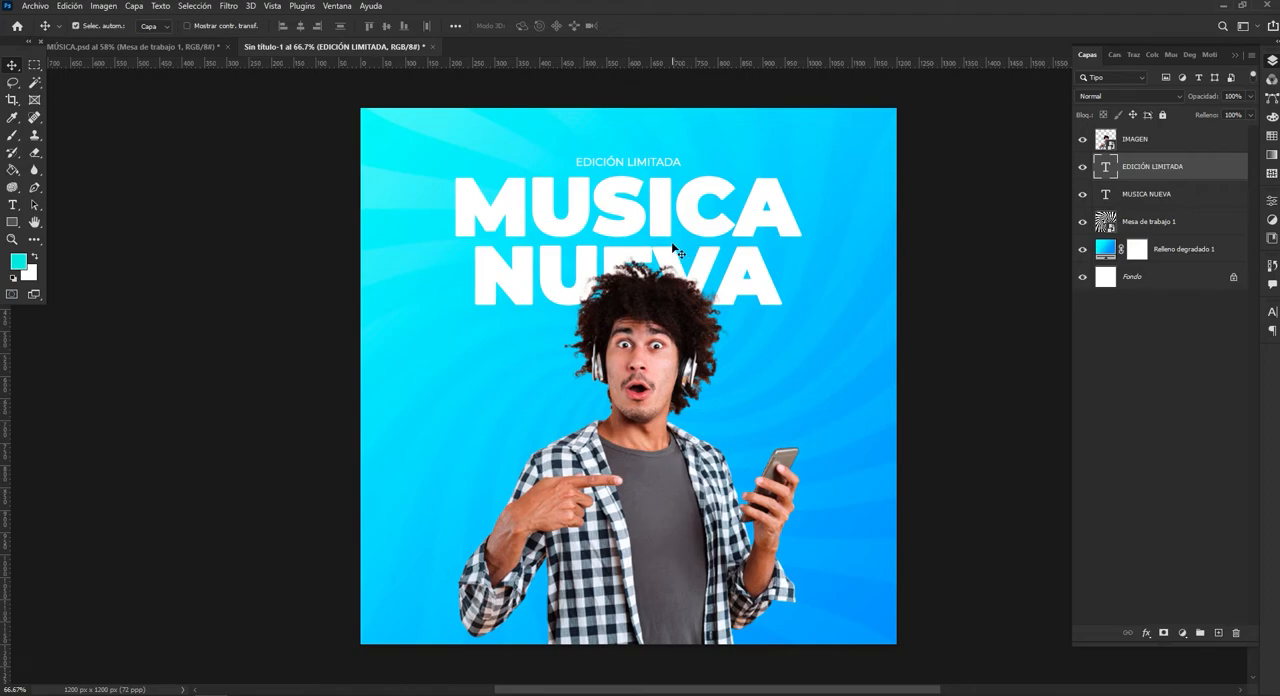
Compare with the finished poster, widen the "EDICIÓN LIMITADA" tracking to 540 and recentre the text horizontally on the canvas.
click(182, 46)
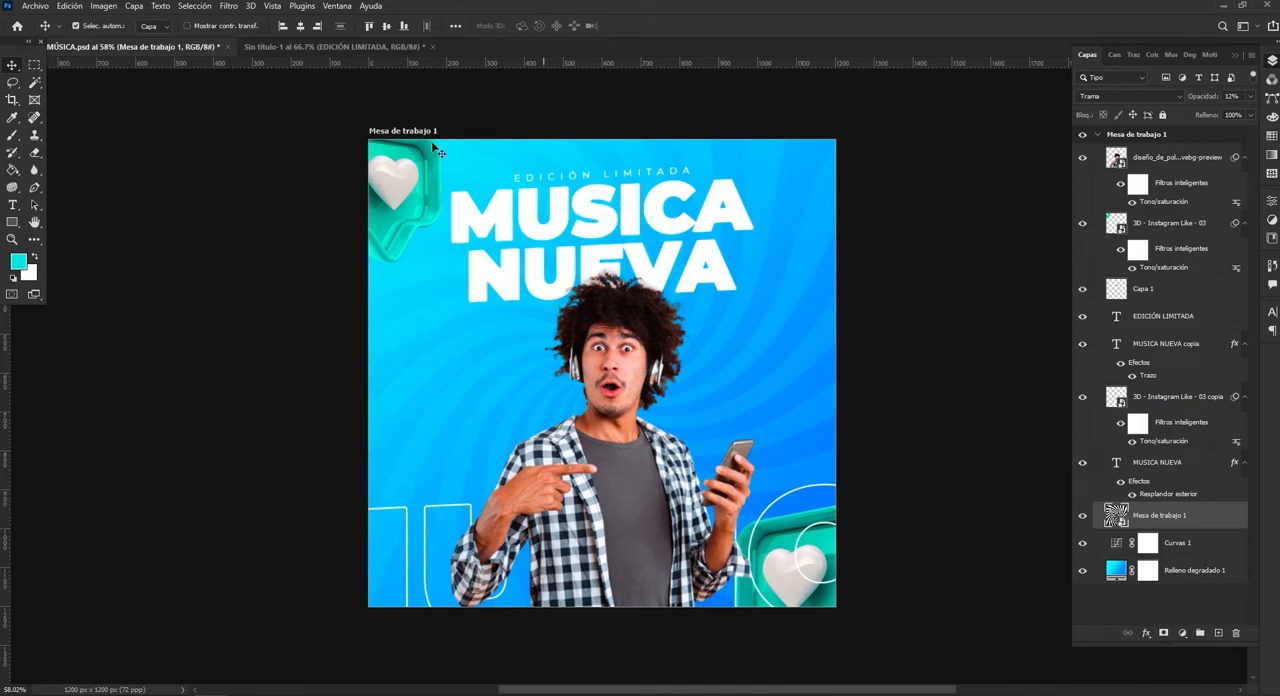
click(286, 45)
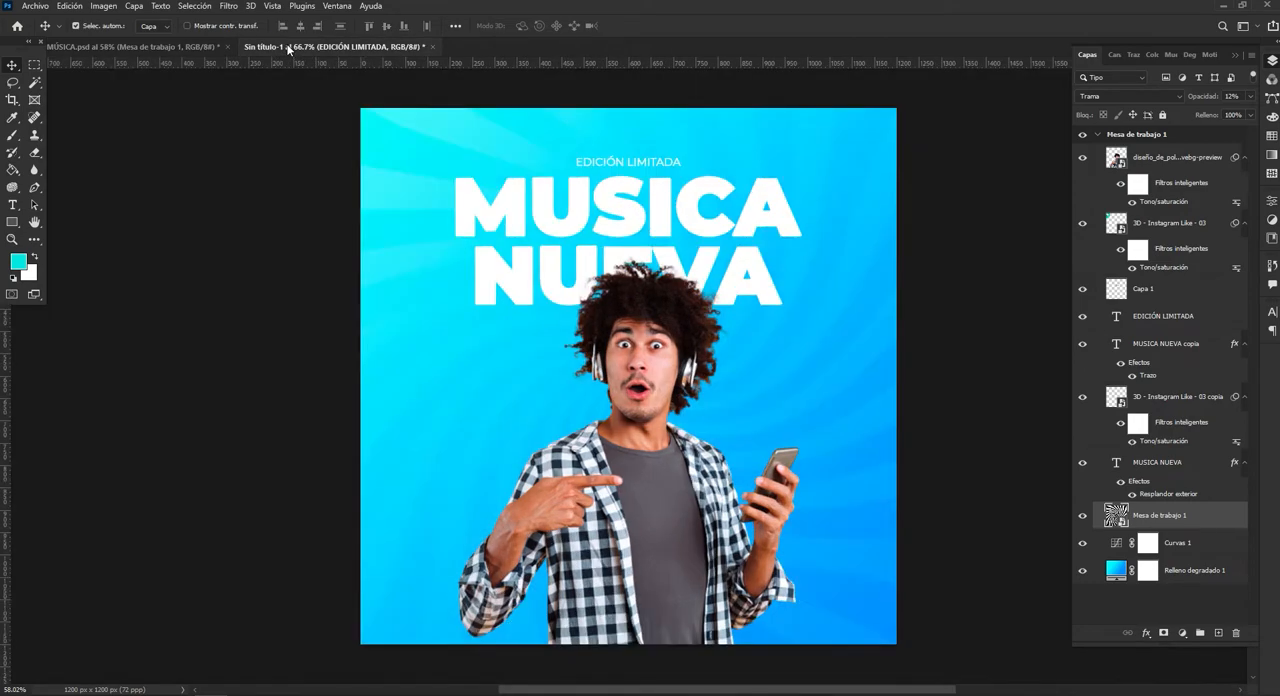
click(13, 205)
drag(577, 161, 700, 164)
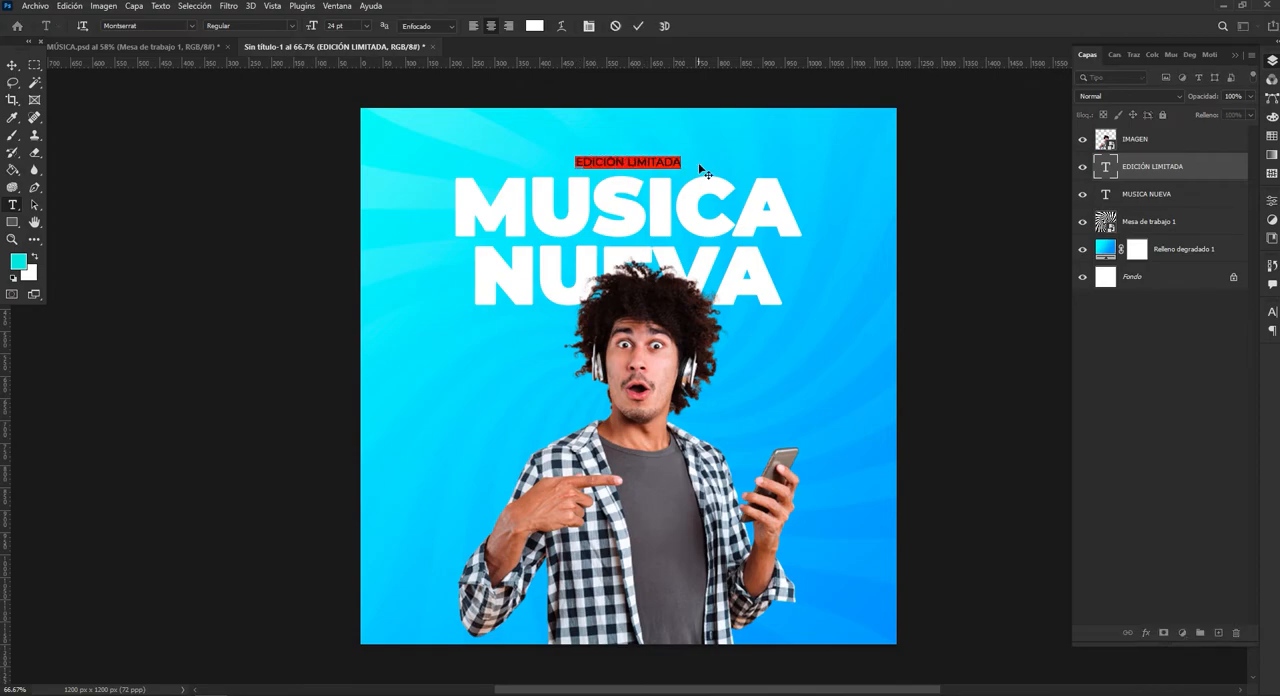
click(331, 7)
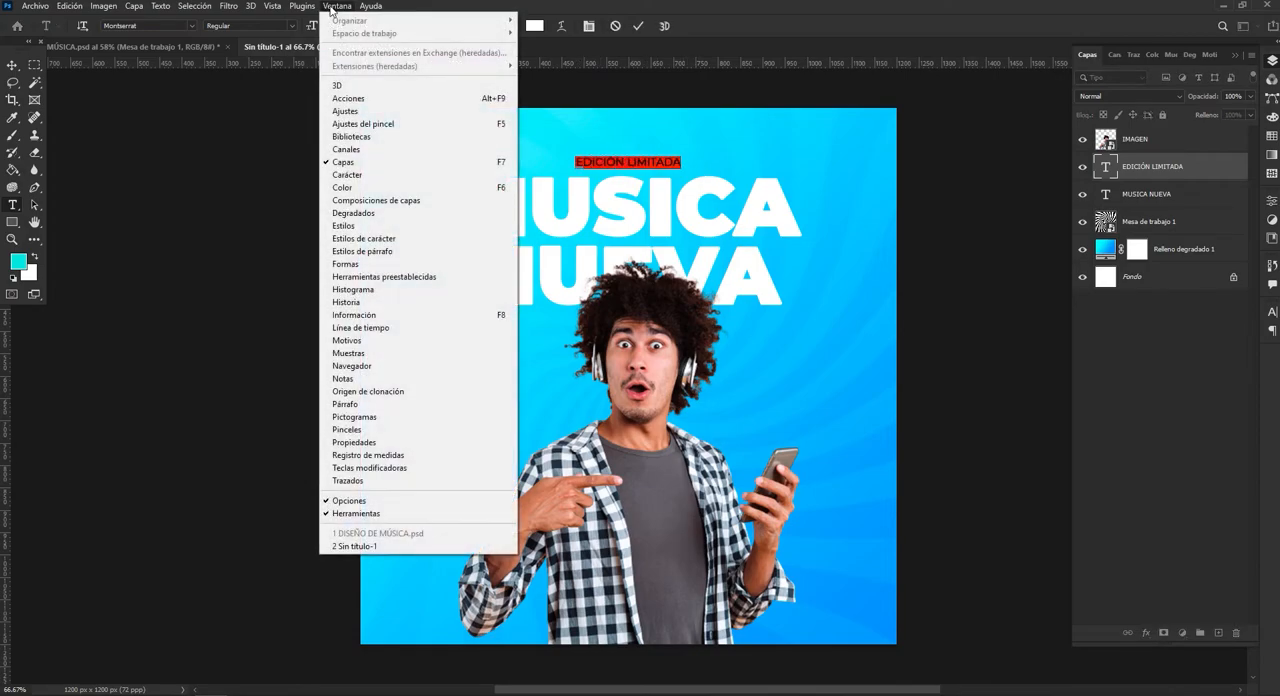
click(377, 177)
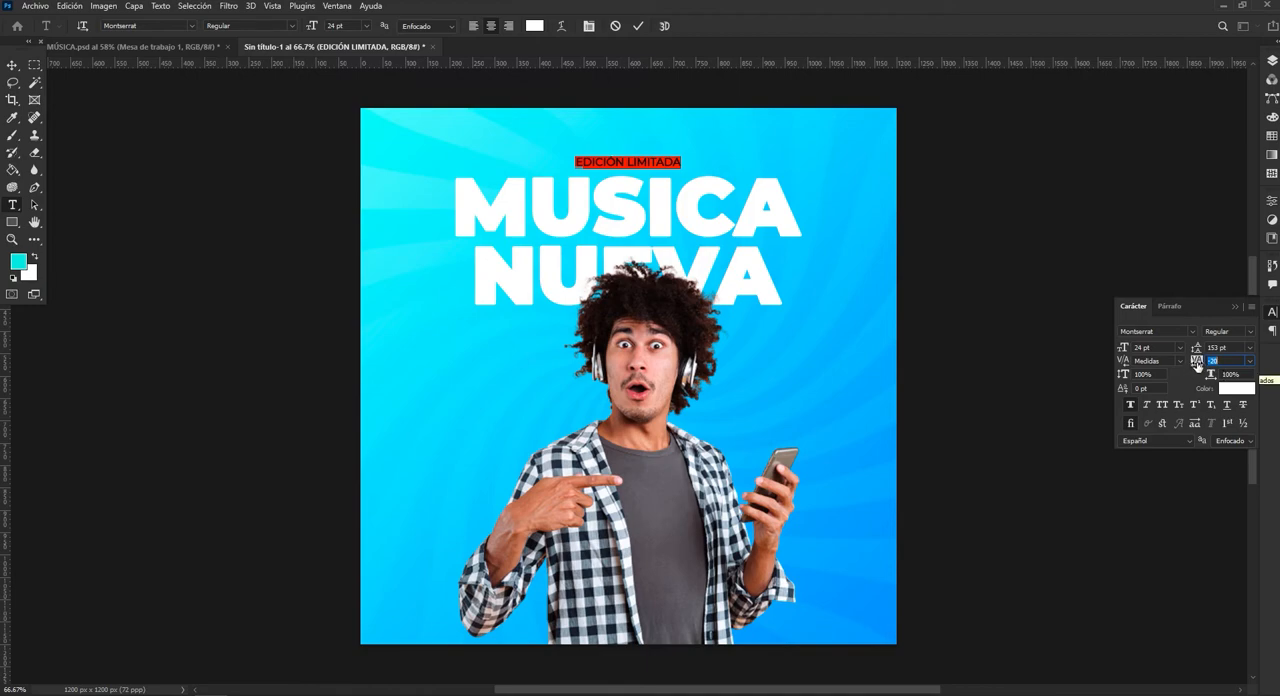
drag(1197, 366, 1216, 362)
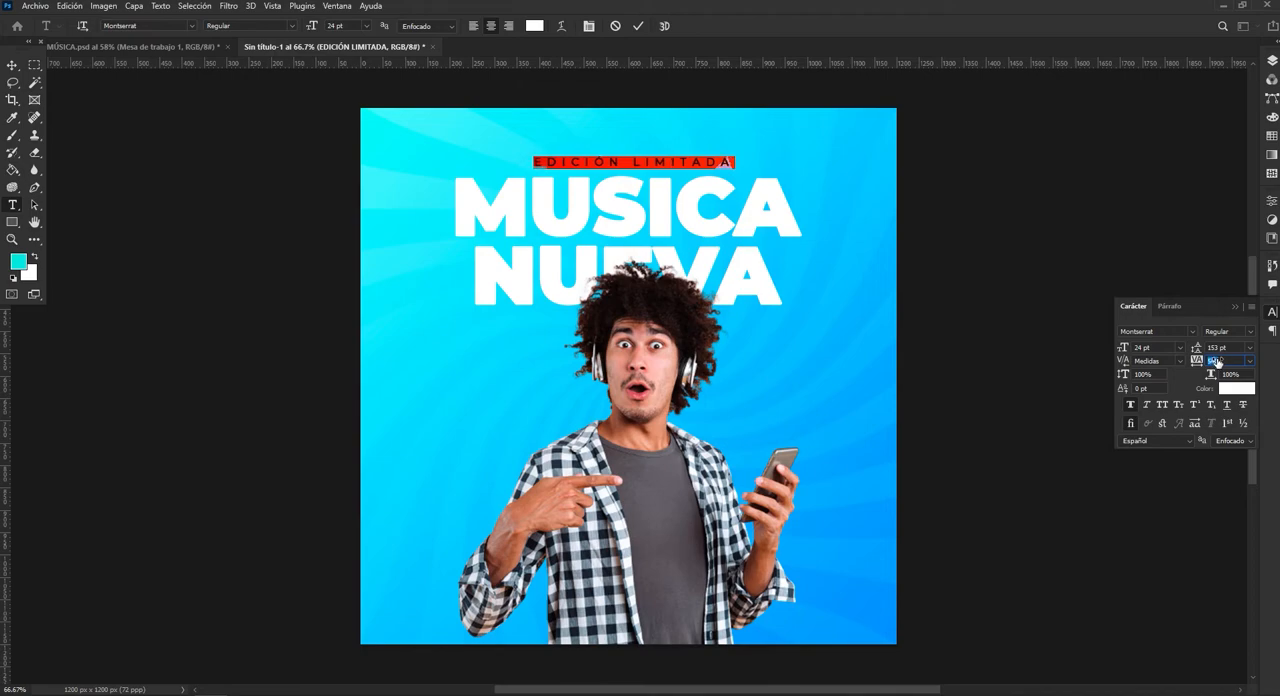
click(638, 26)
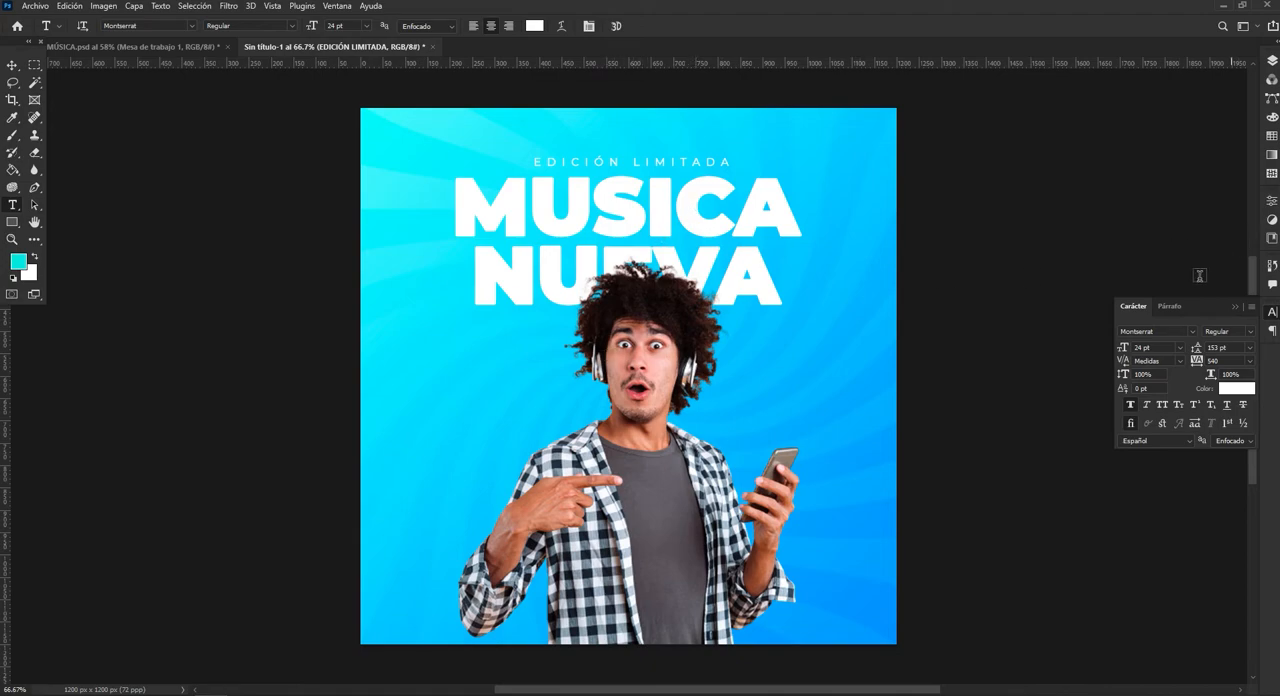
click(1236, 306)
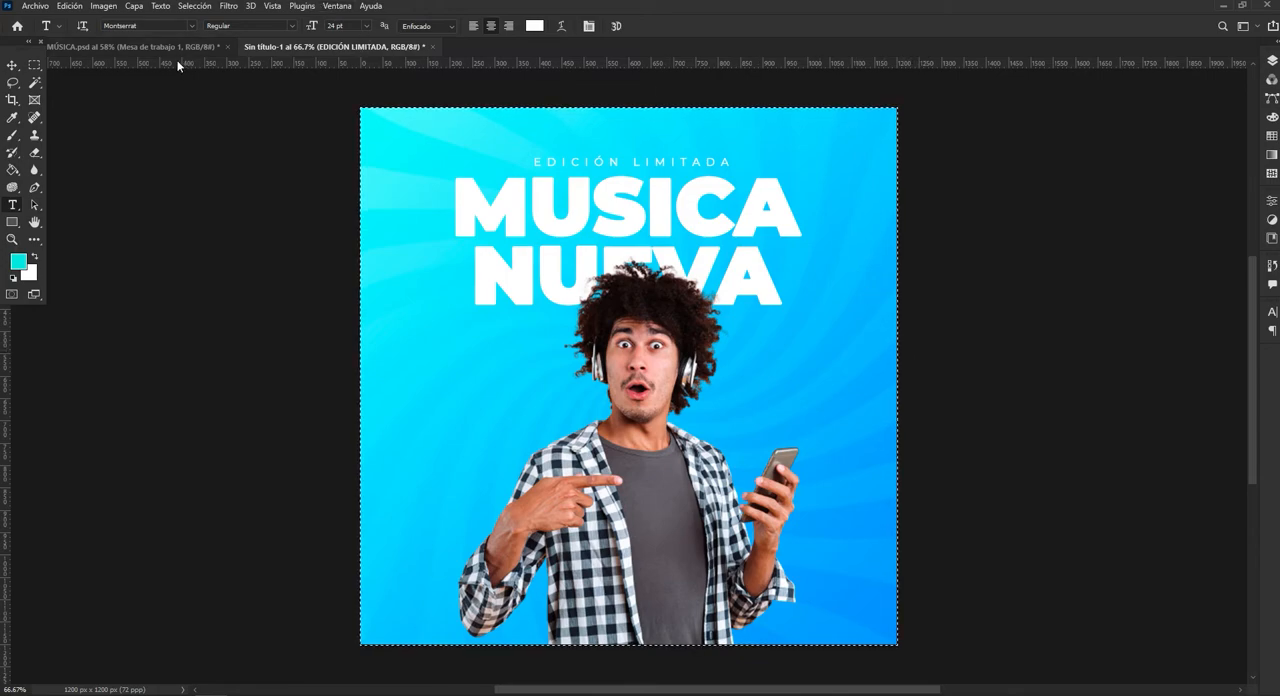
click(12, 66)
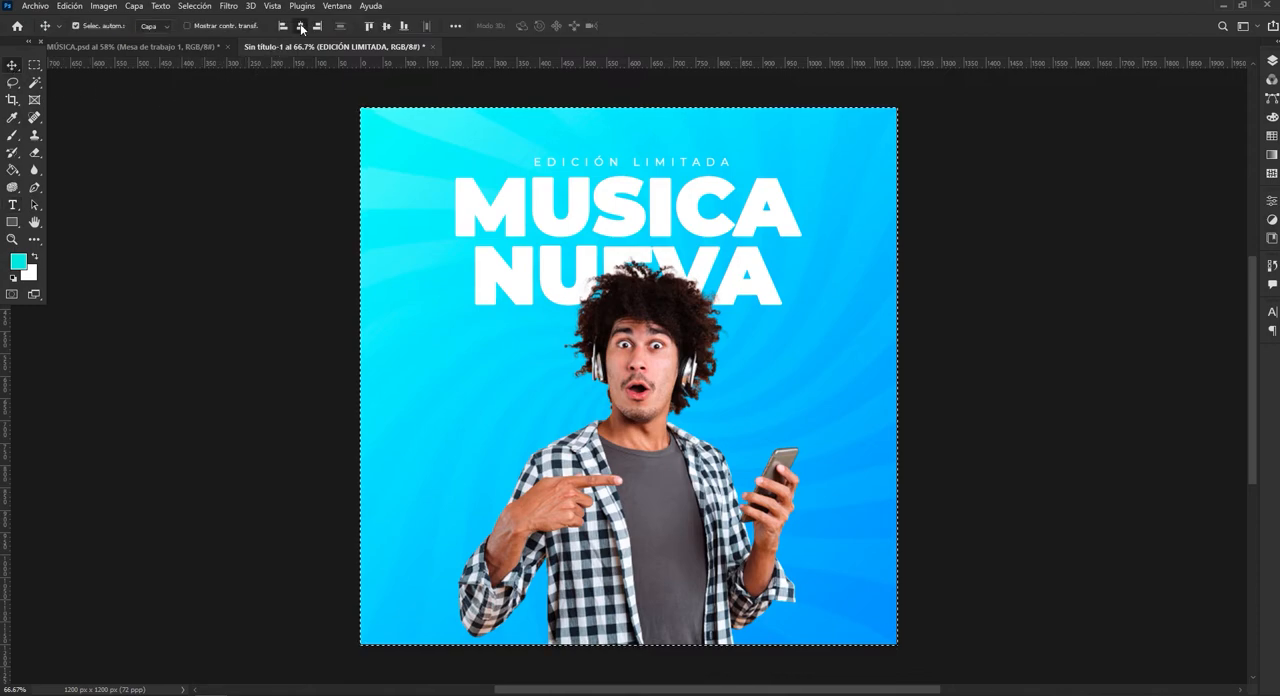
key(ctrl+d)
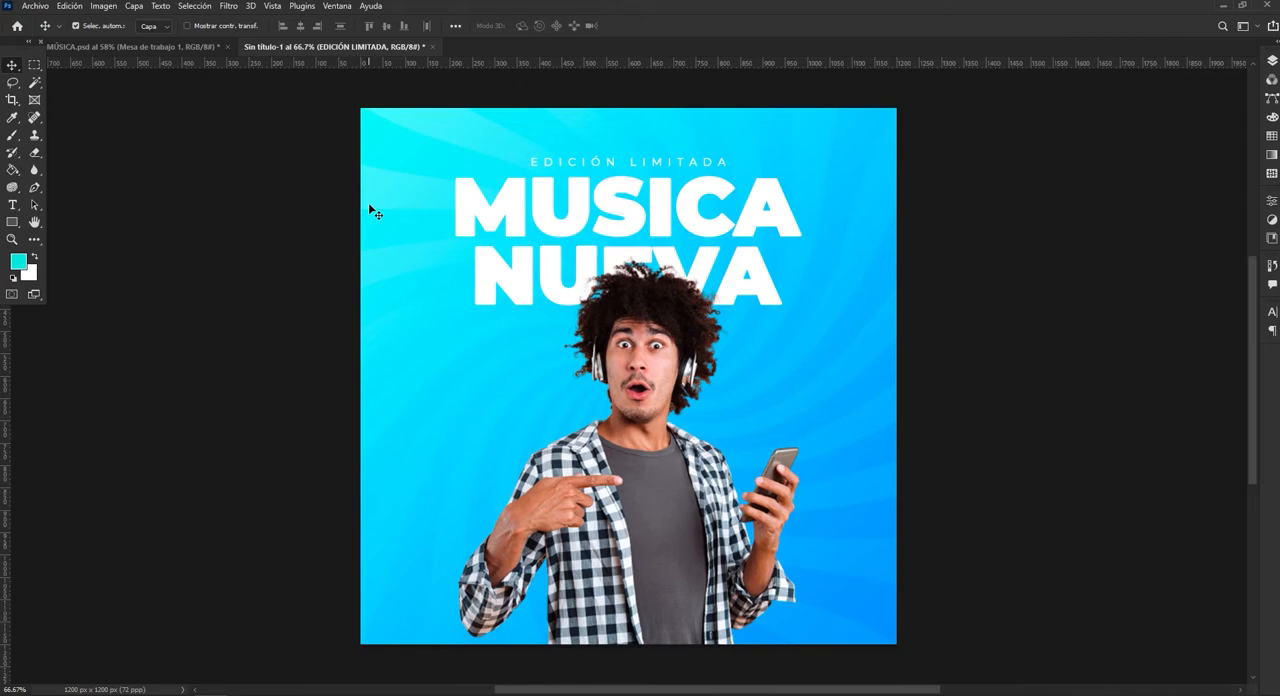
Check the reference poster, and skew the "EDICIÓN LIMITADA" and "MUSICA NUEVA" layers together vertically by about -2.34° so they rise to the right.
click(165, 47)
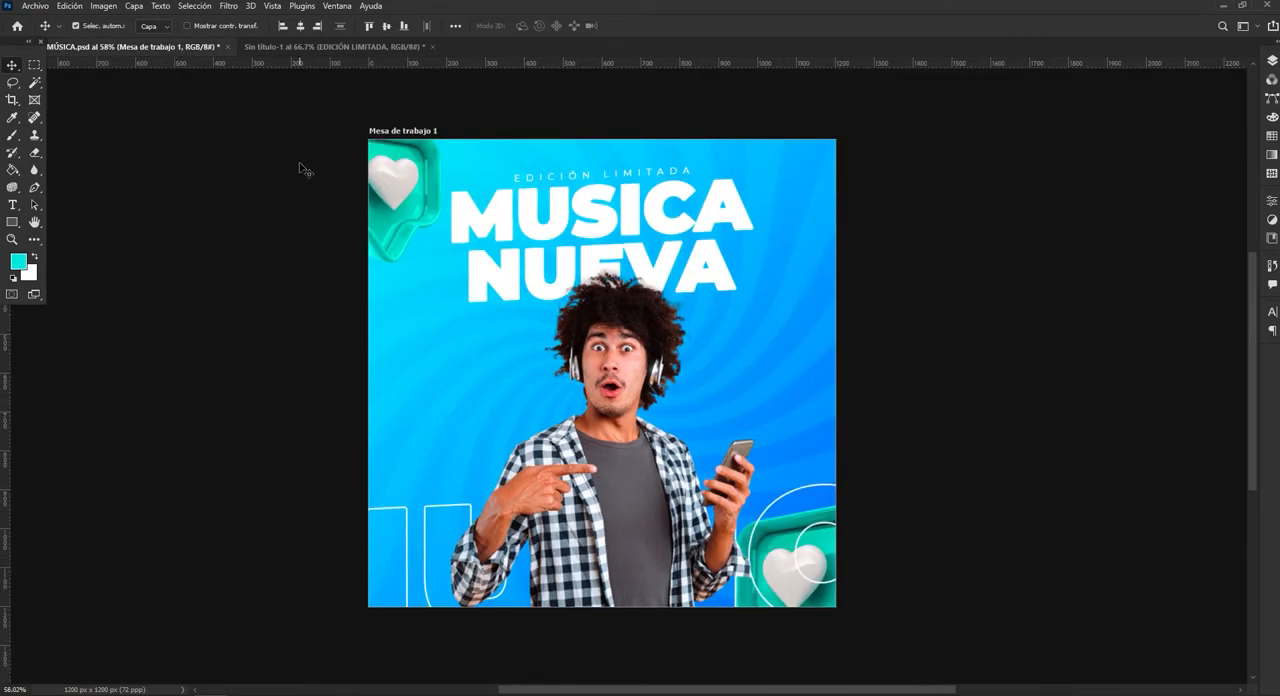
click(331, 46)
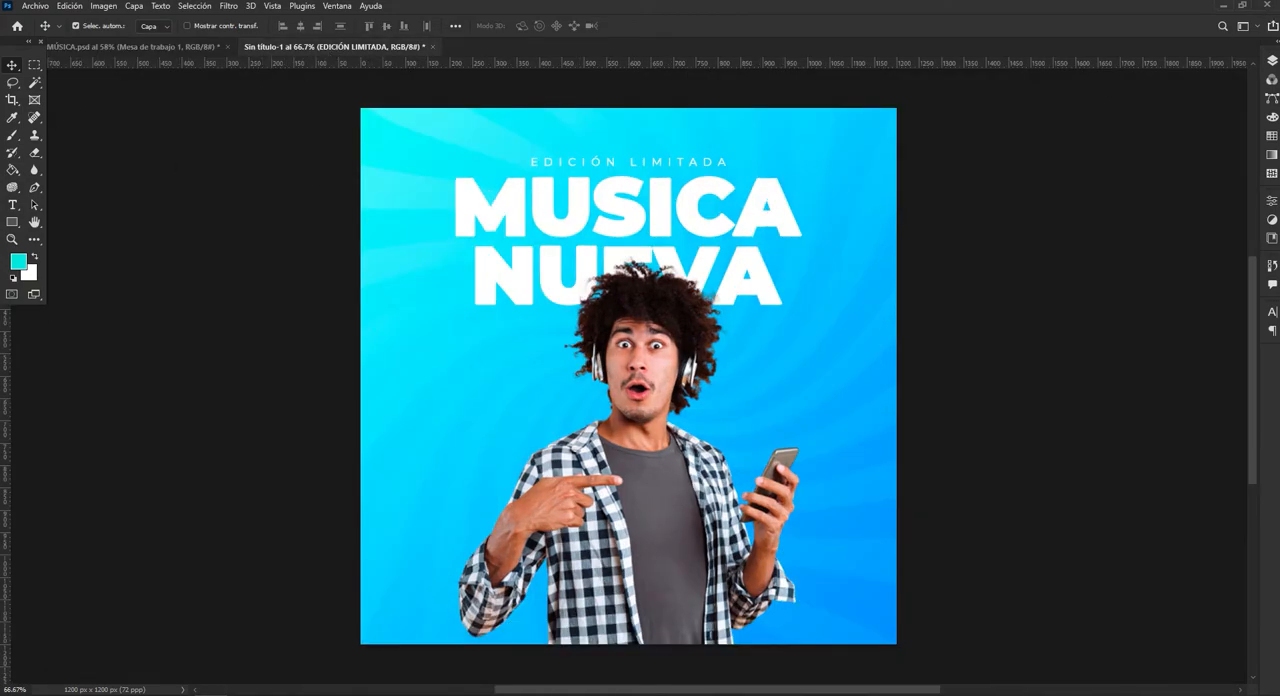
click(1273, 61)
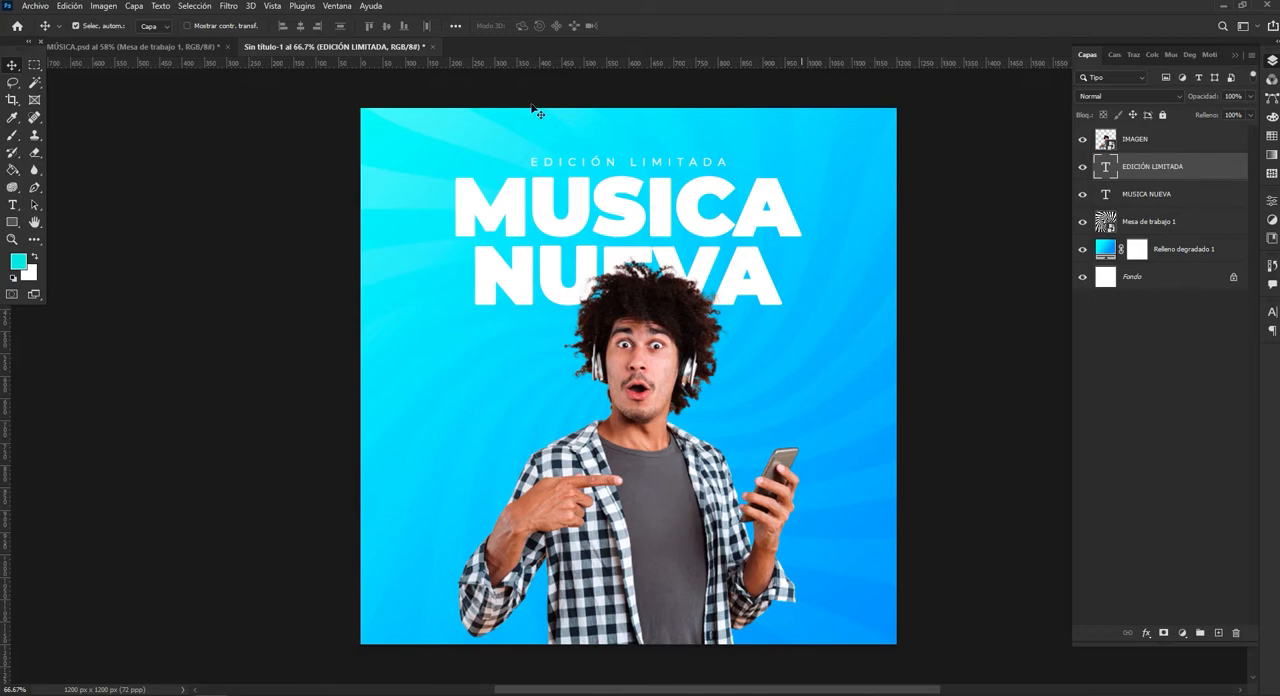
click(769, 285)
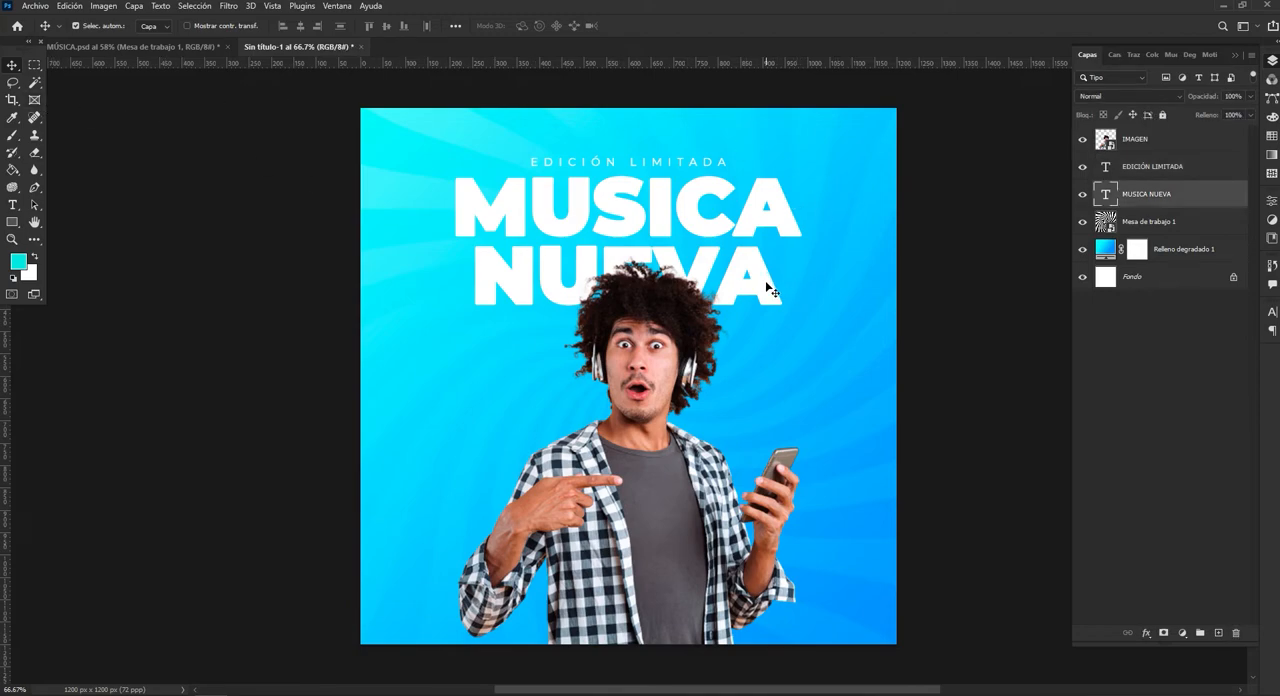
shift+click(1198, 176)
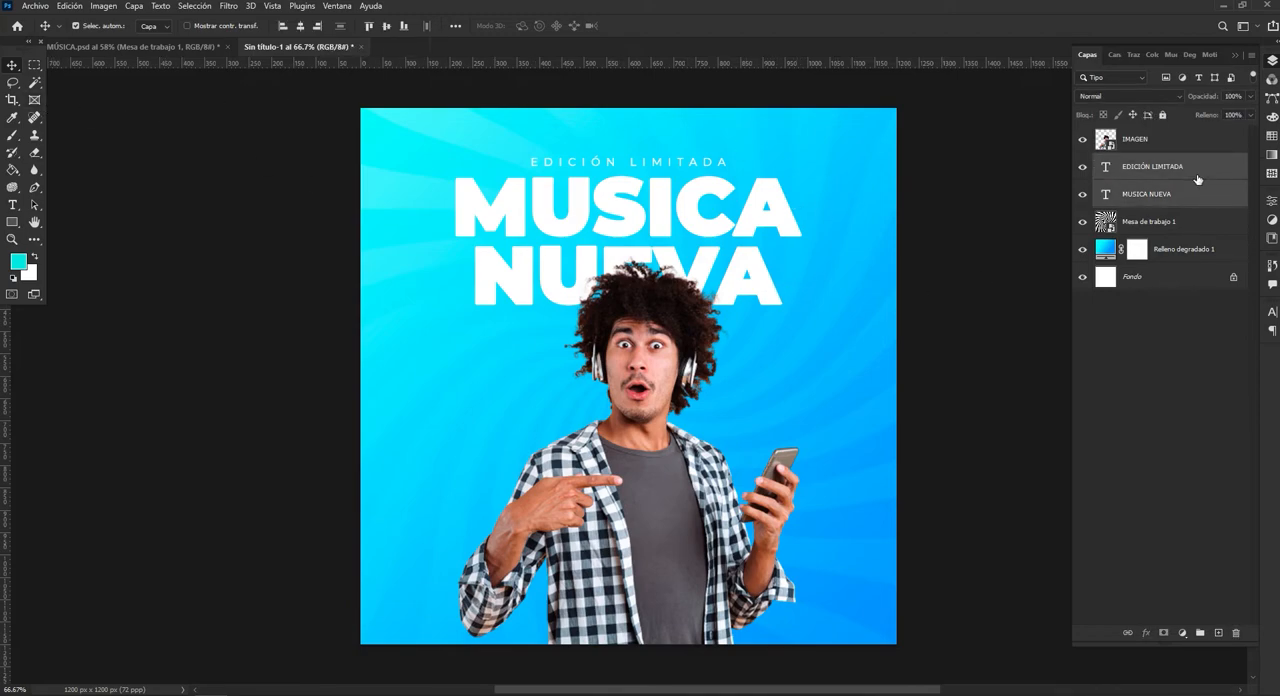
key(ctrl+t)
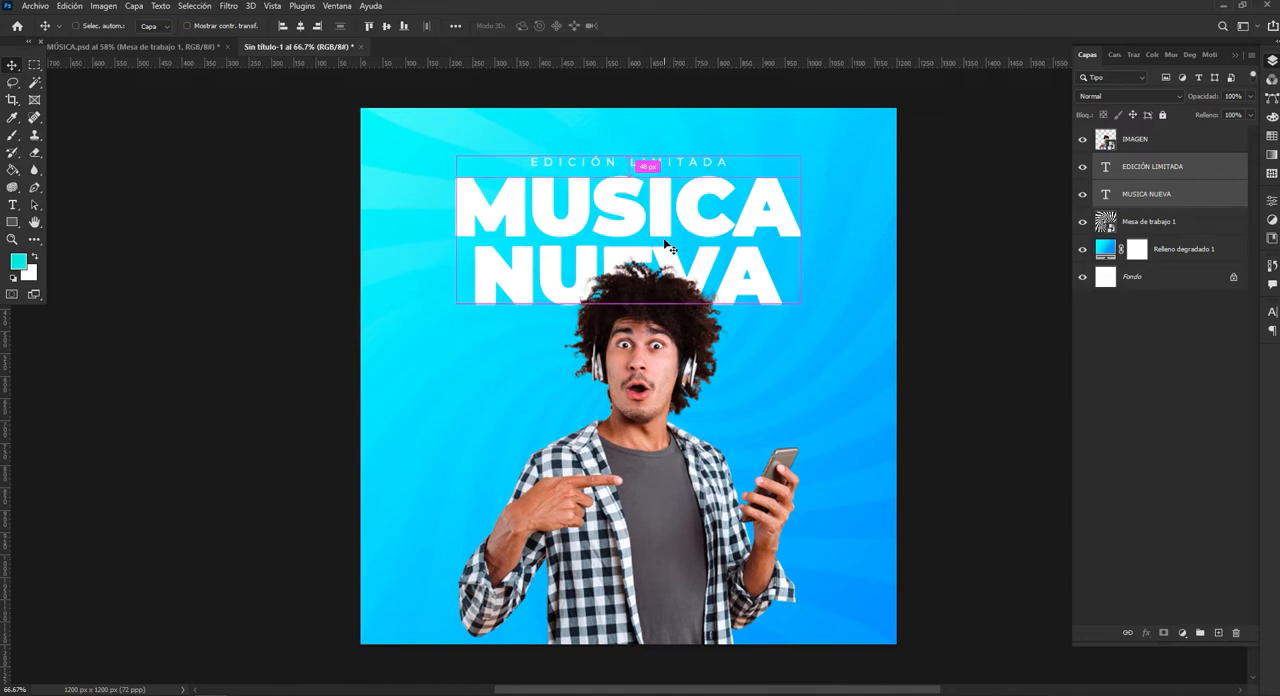
right_click(656, 199)
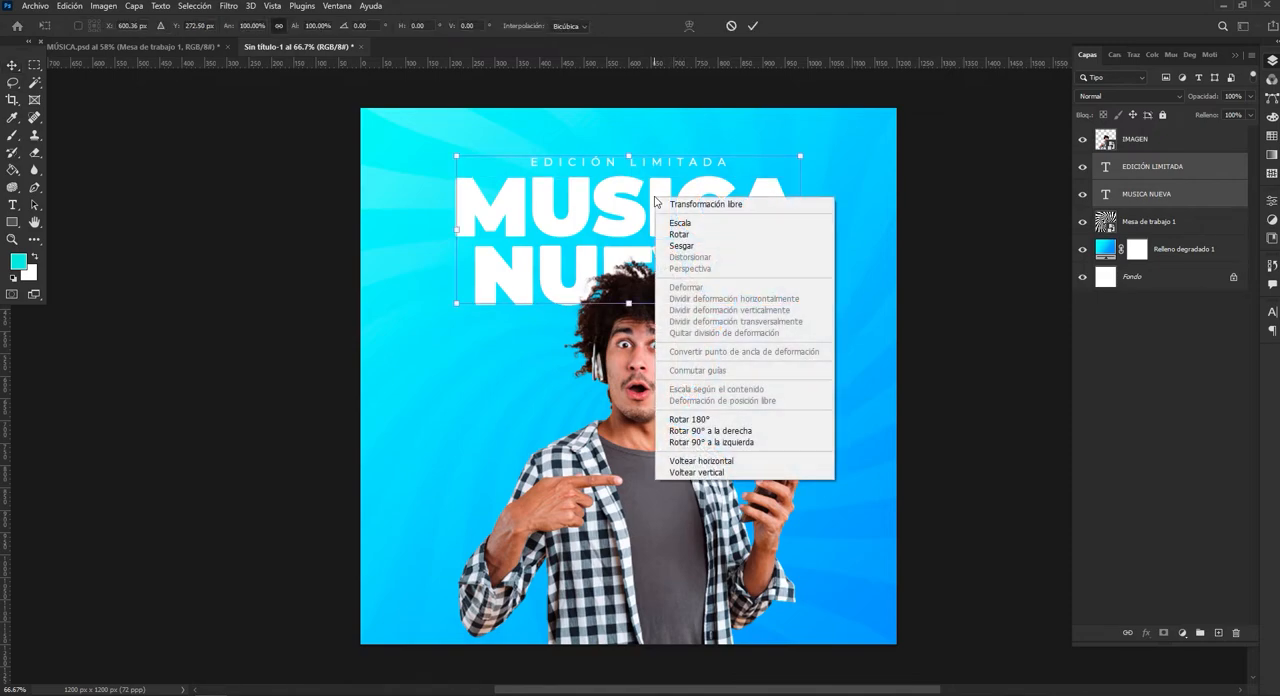
click(703, 250)
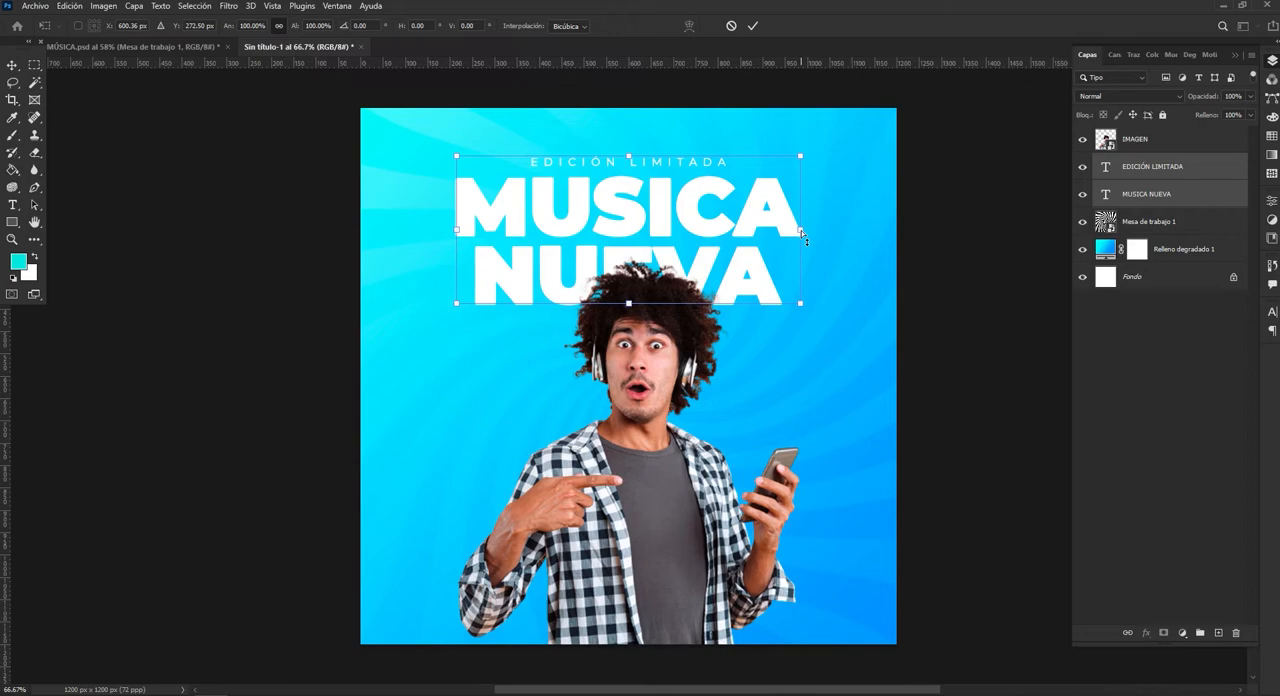
drag(803, 237, 803, 226)
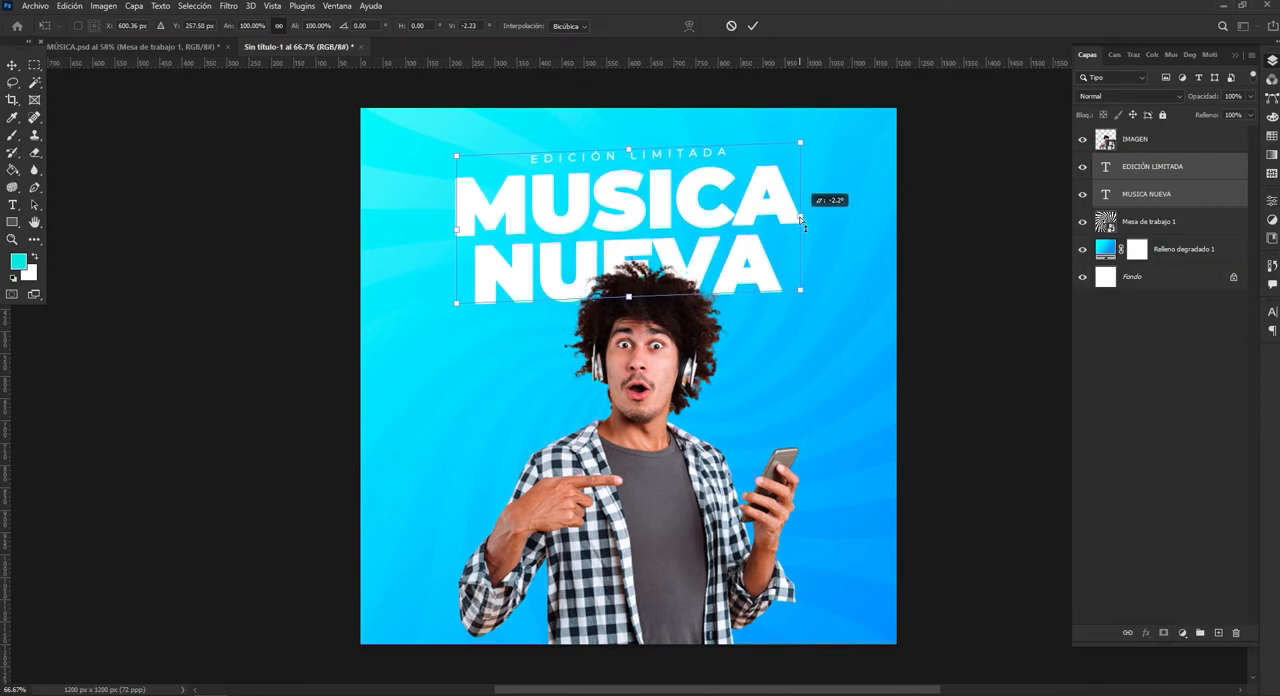
drag(803, 226, 803, 219)
click(753, 25)
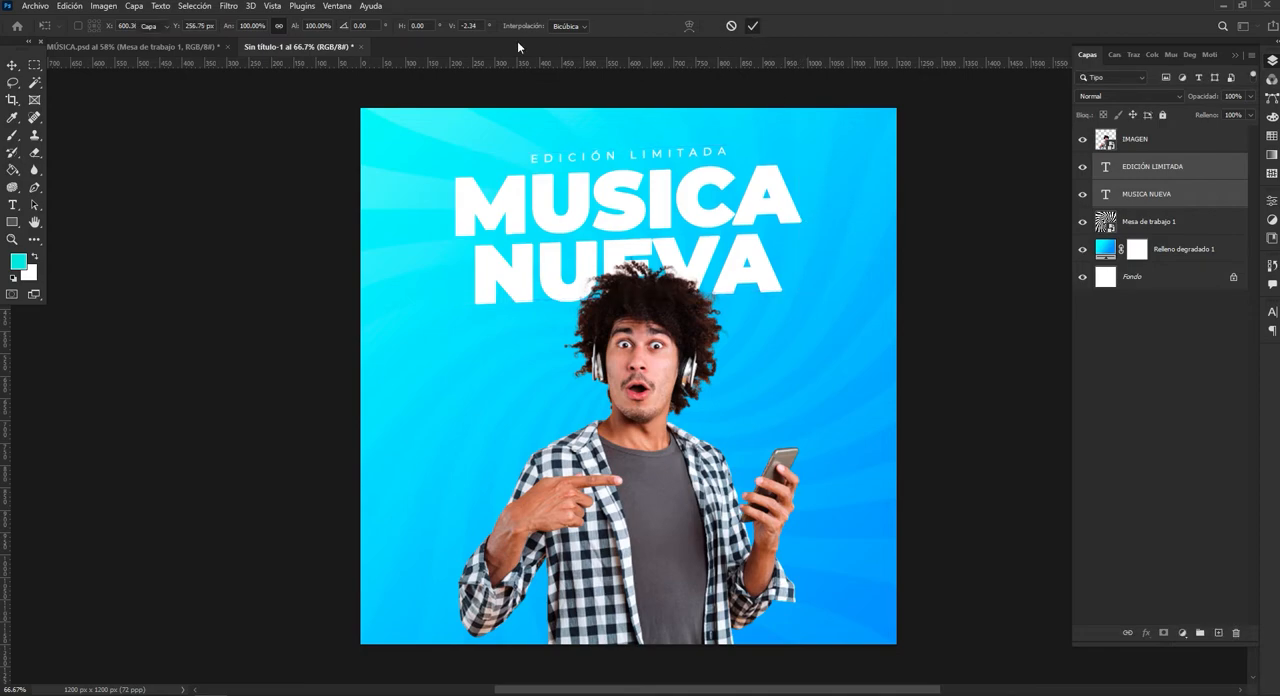
Move both skewed text layers down about 12 px, align them to the canvas's horizontal centre and clear the selection.
key(ctrl+t)
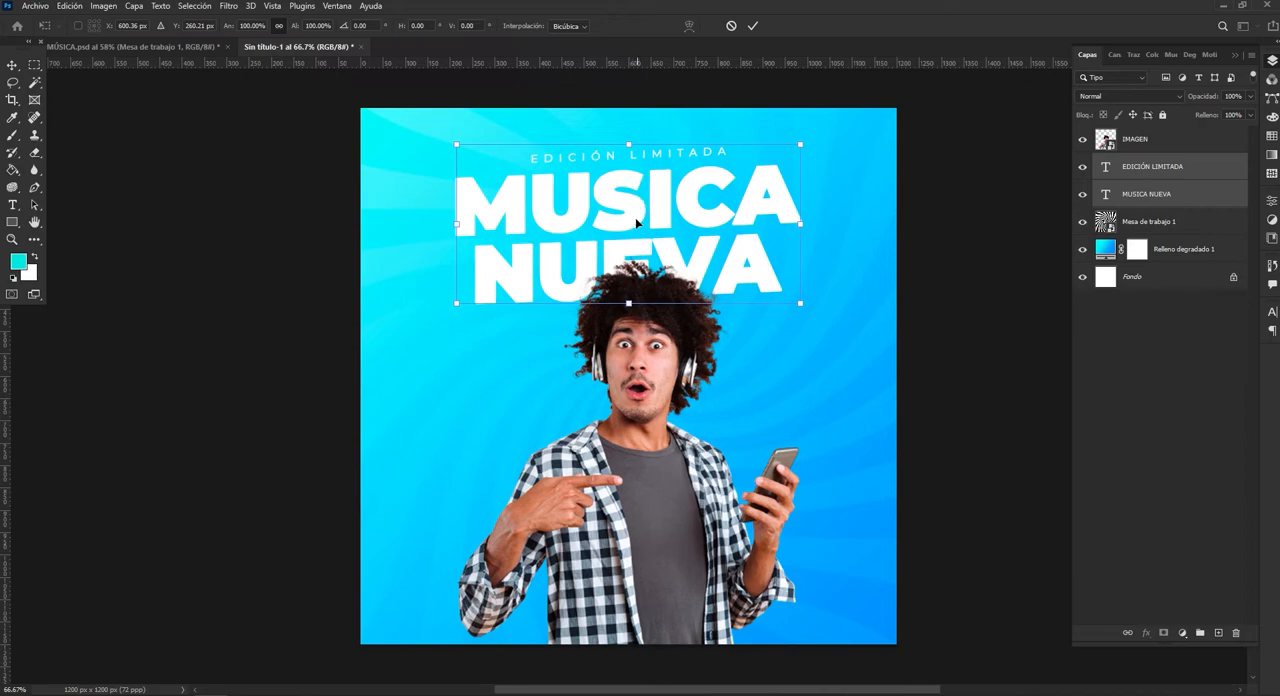
drag(637, 210, 637, 213)
click(752, 26)
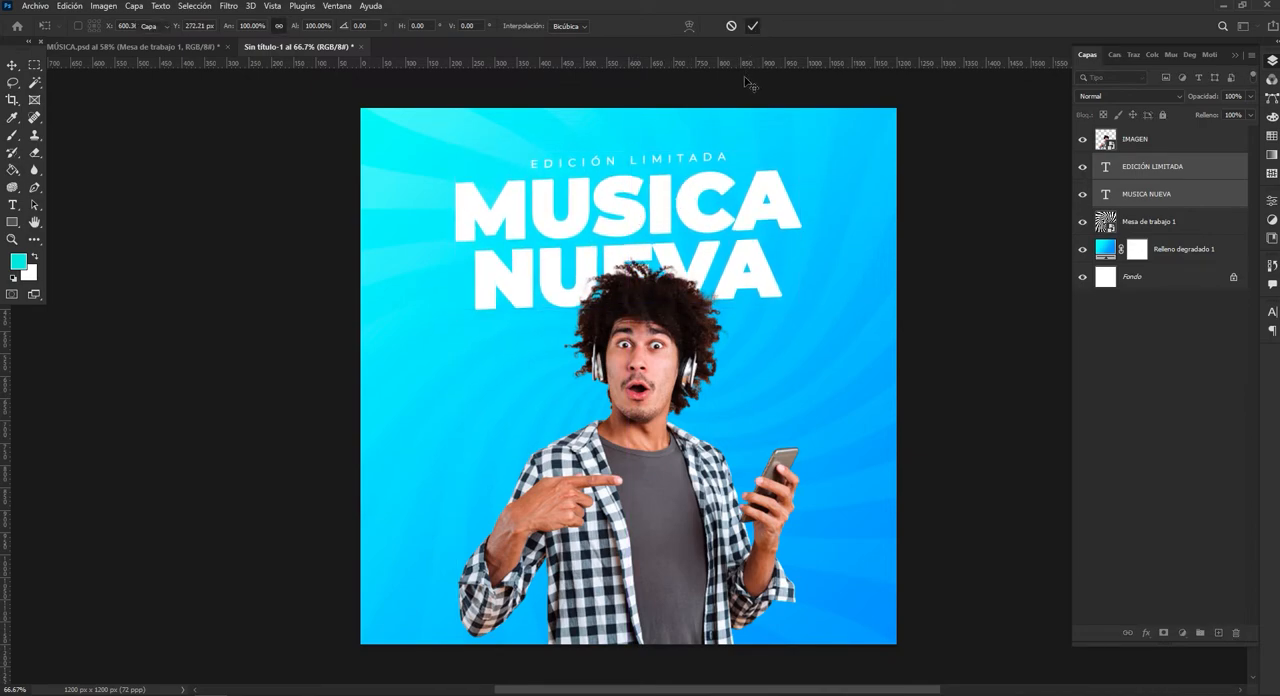
key(ctrl+a)
click(297, 28)
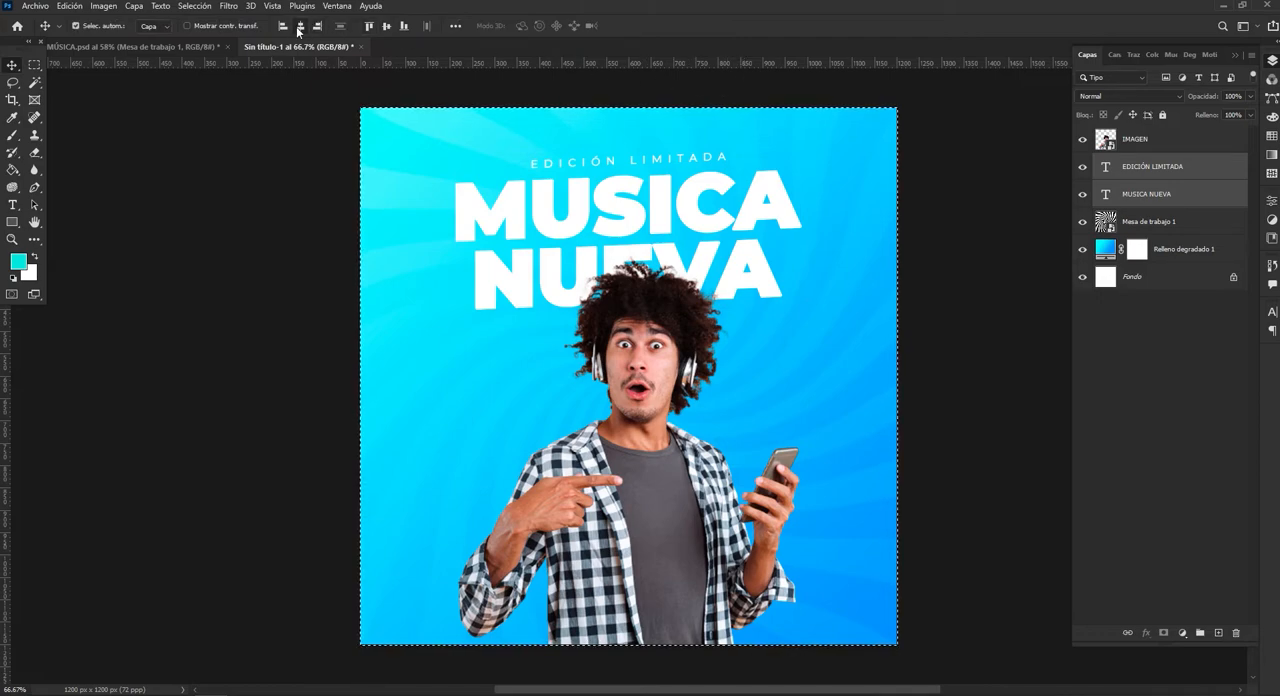
key(ctrl+d)
key(ctrl)
Place the "3D - Instagram Like - 03" image as an embedded element above the "EDICIÓN LIMITADA" layer.
click(36, 6)
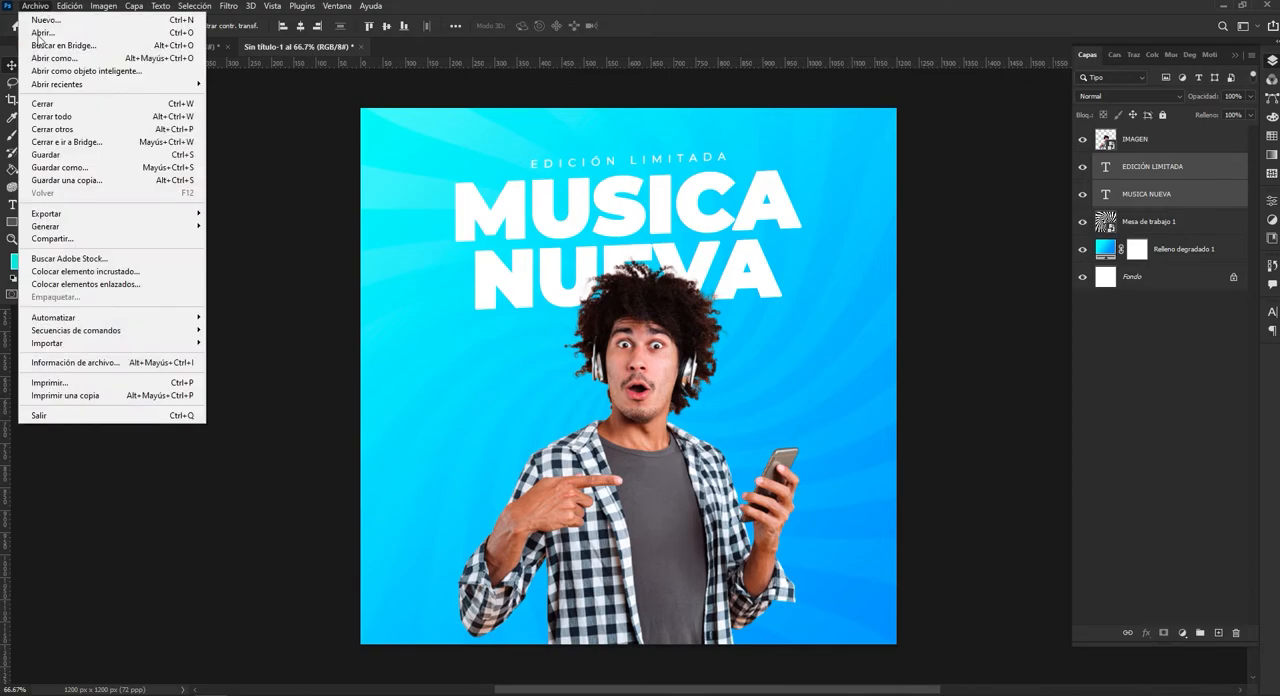
click(141, 272)
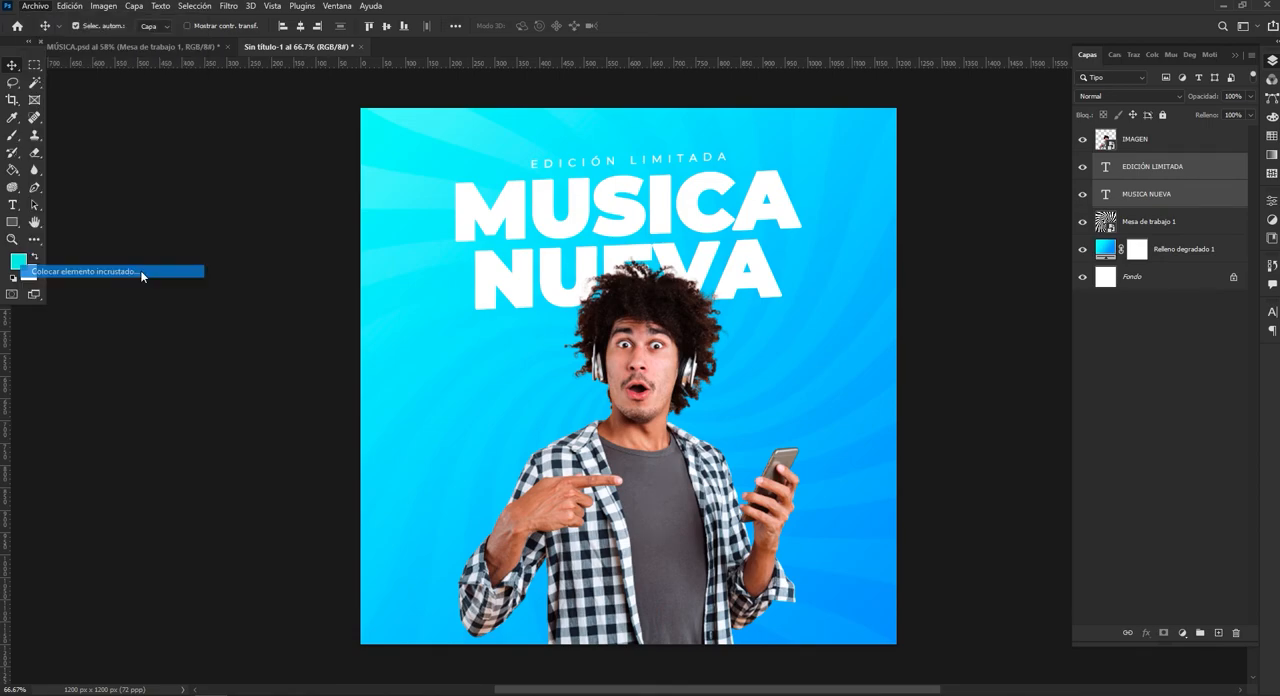
click(113, 126)
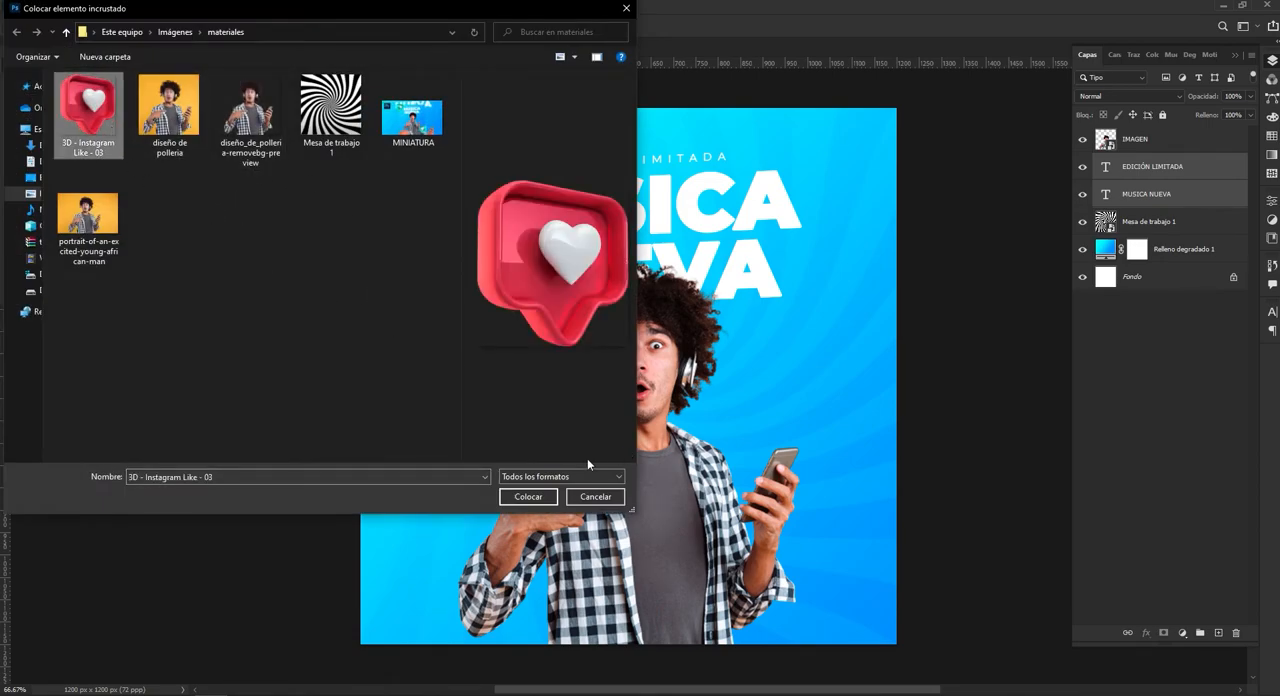
click(538, 497)
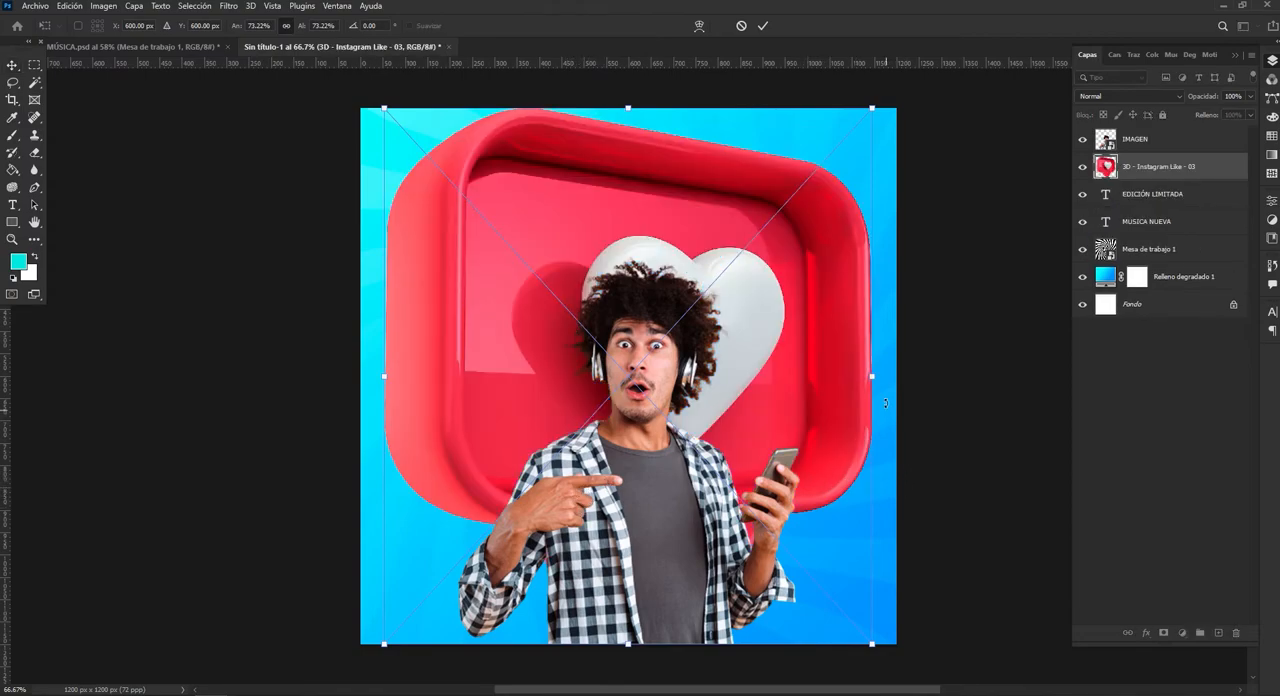
Scale the like icon down to a small decoration and move it into the poster's upper-left corner.
drag(872, 376, 490, 352)
click(762, 25)
drag(430, 368, 414, 160)
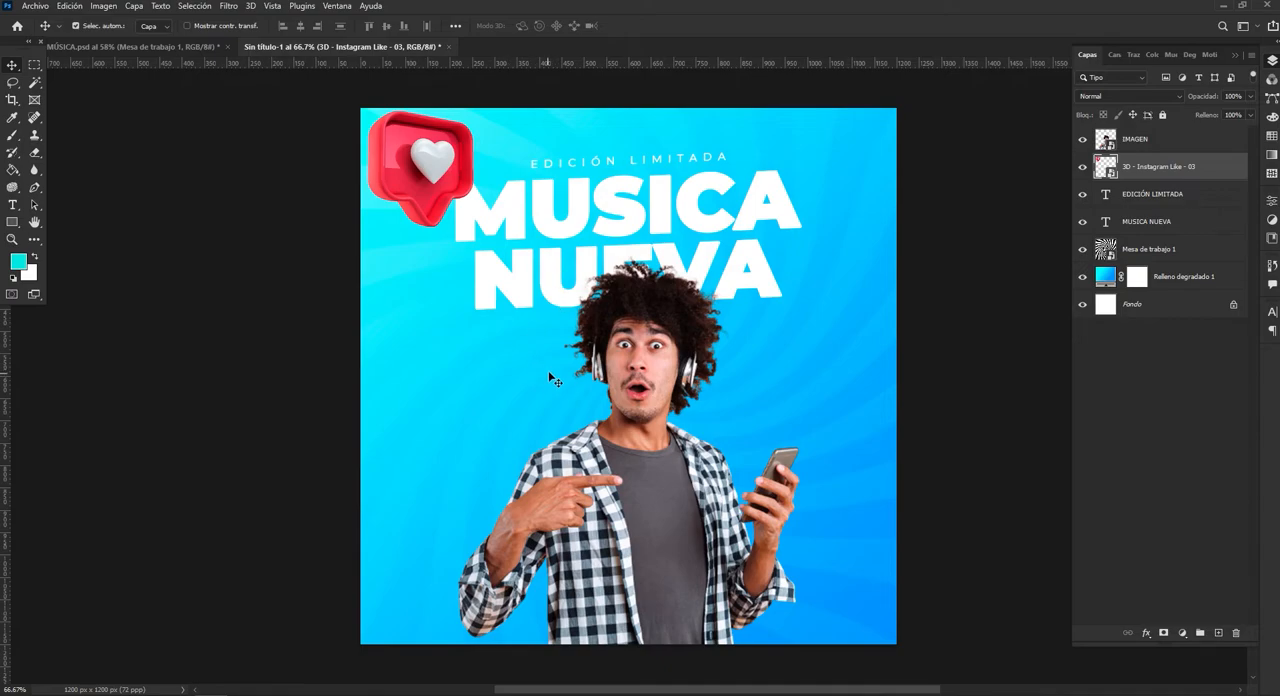
Check the finished reference poster, and duplicate the "MUSICA NUEVA" title lower down, behind the man's torso.
click(215, 70)
click(130, 46)
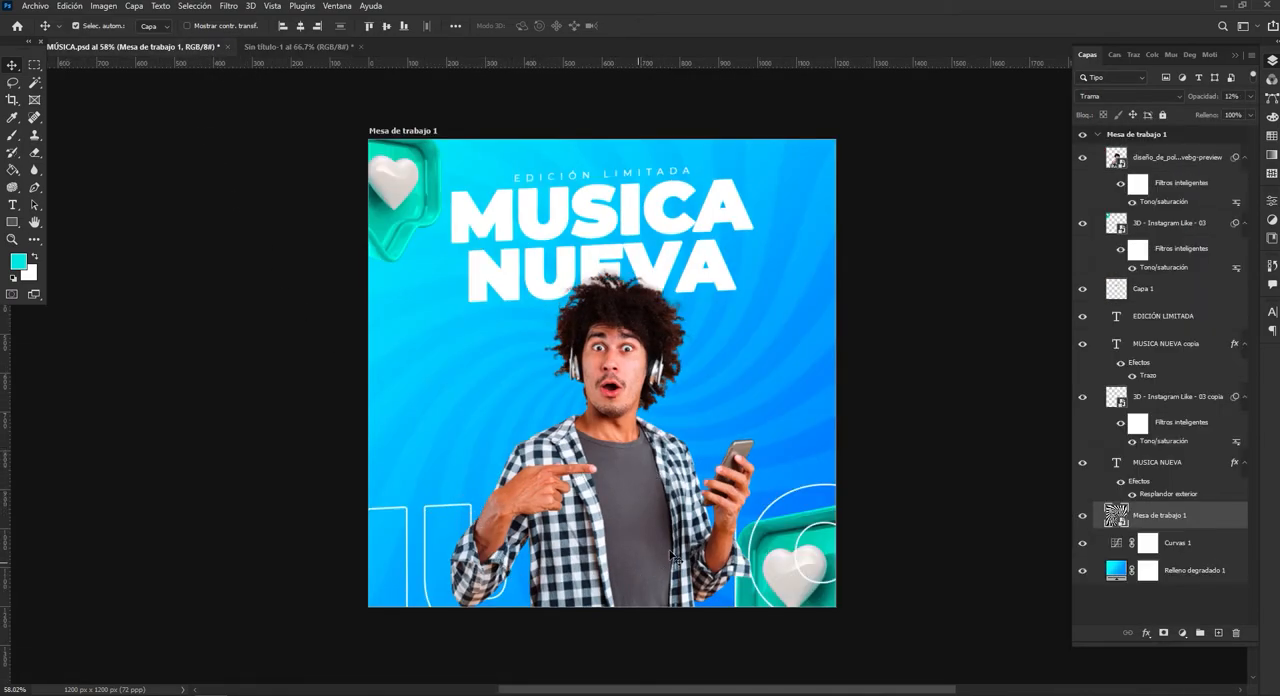
click(300, 47)
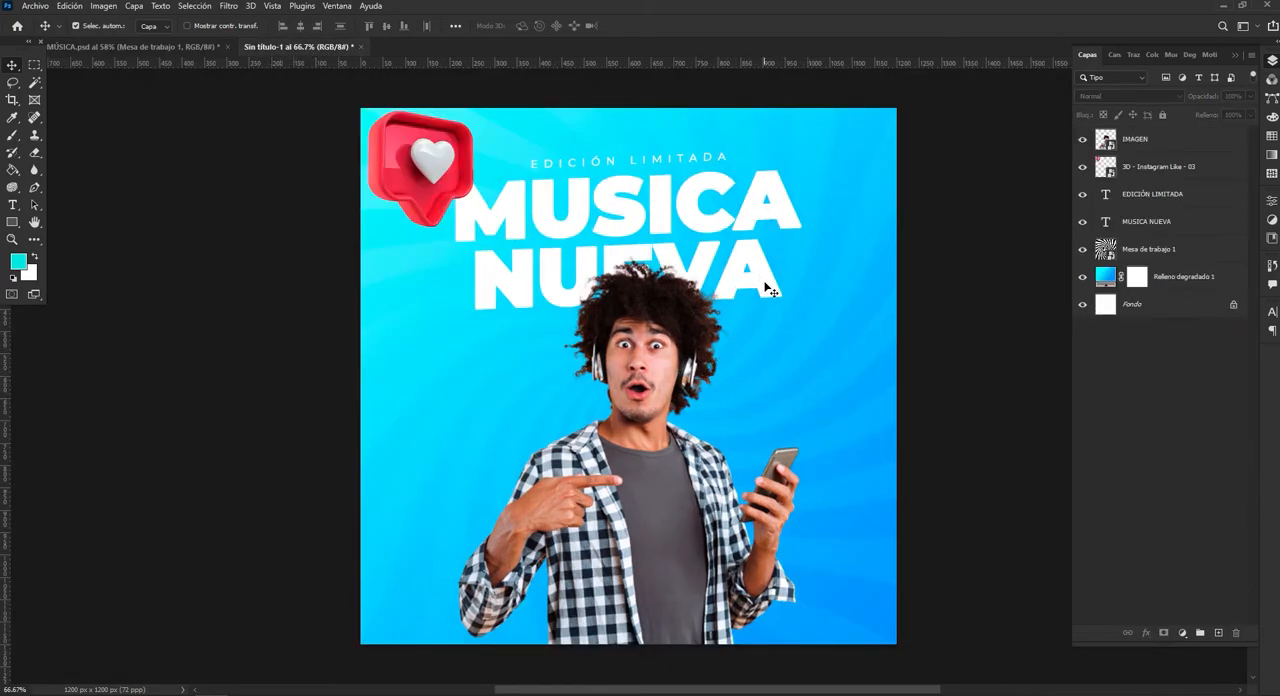
click(790, 220)
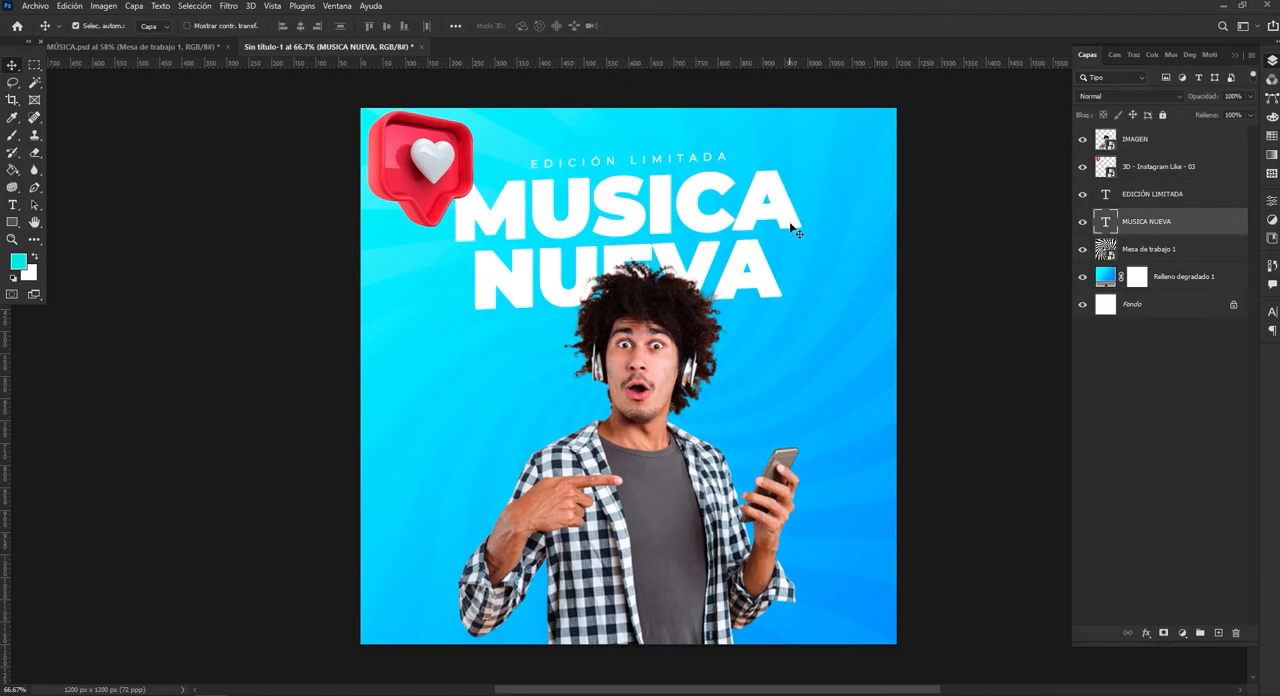
drag(790, 220, 790, 446)
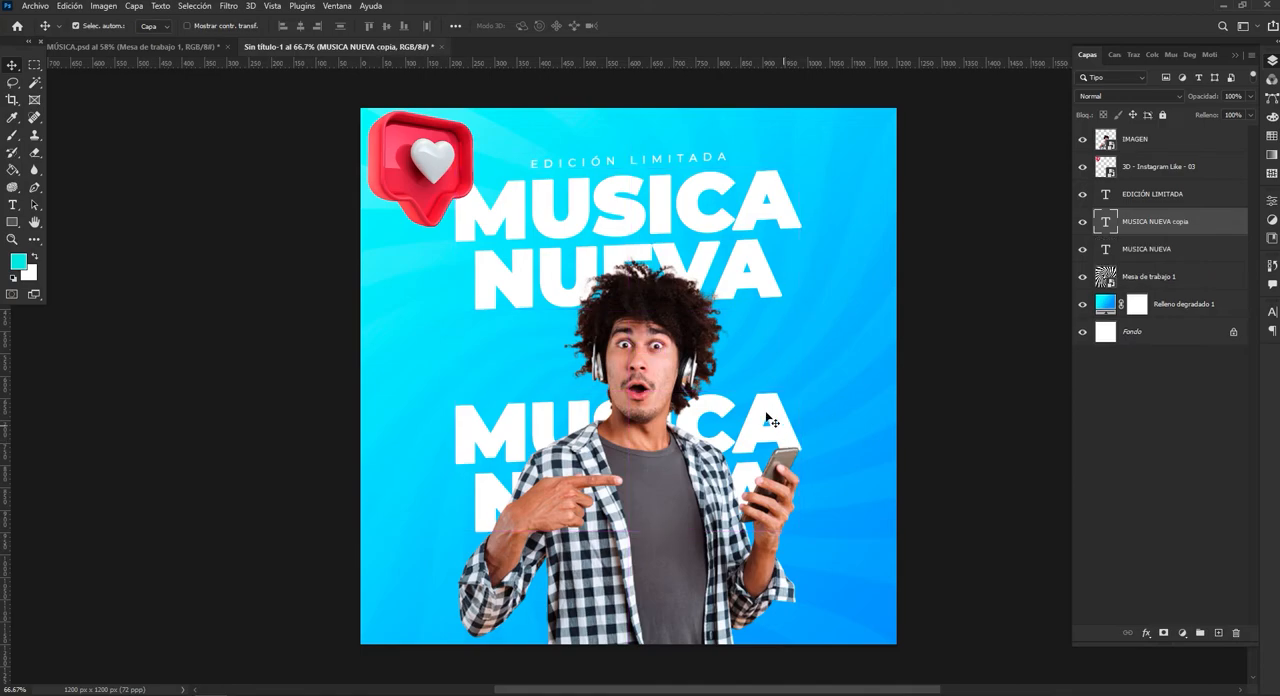
Enlarge the copied "MUSICA NUEVA" text to about 262% and position it along the poster's lower edge, running off the canvas.
key(ctrl+t)
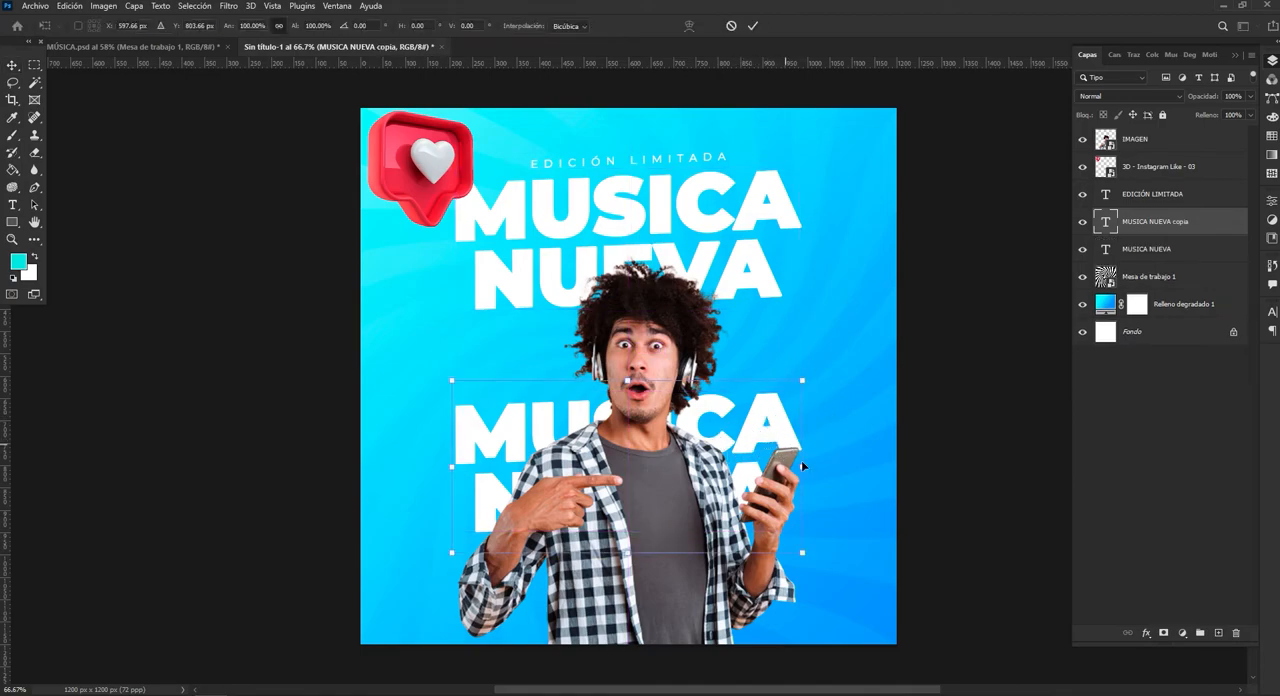
drag(802, 466, 952, 466)
drag(452, 467, 296, 465)
drag(733, 422, 721, 625)
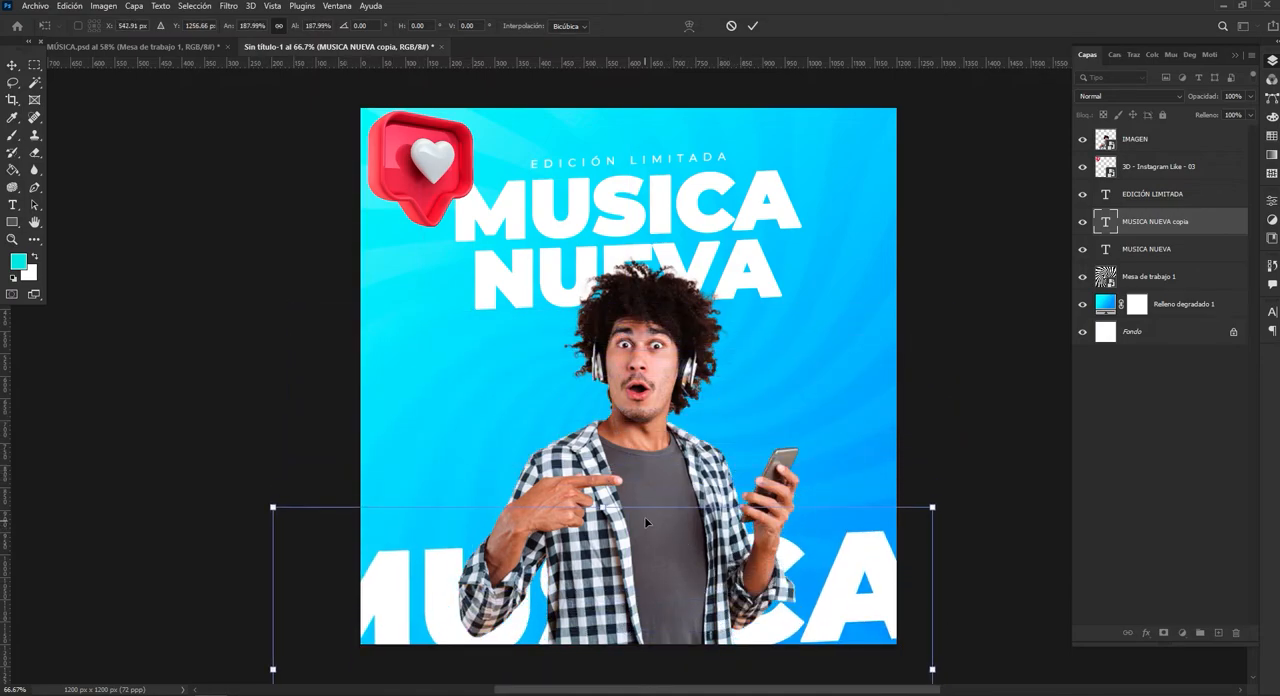
drag(604, 509, 604, 452)
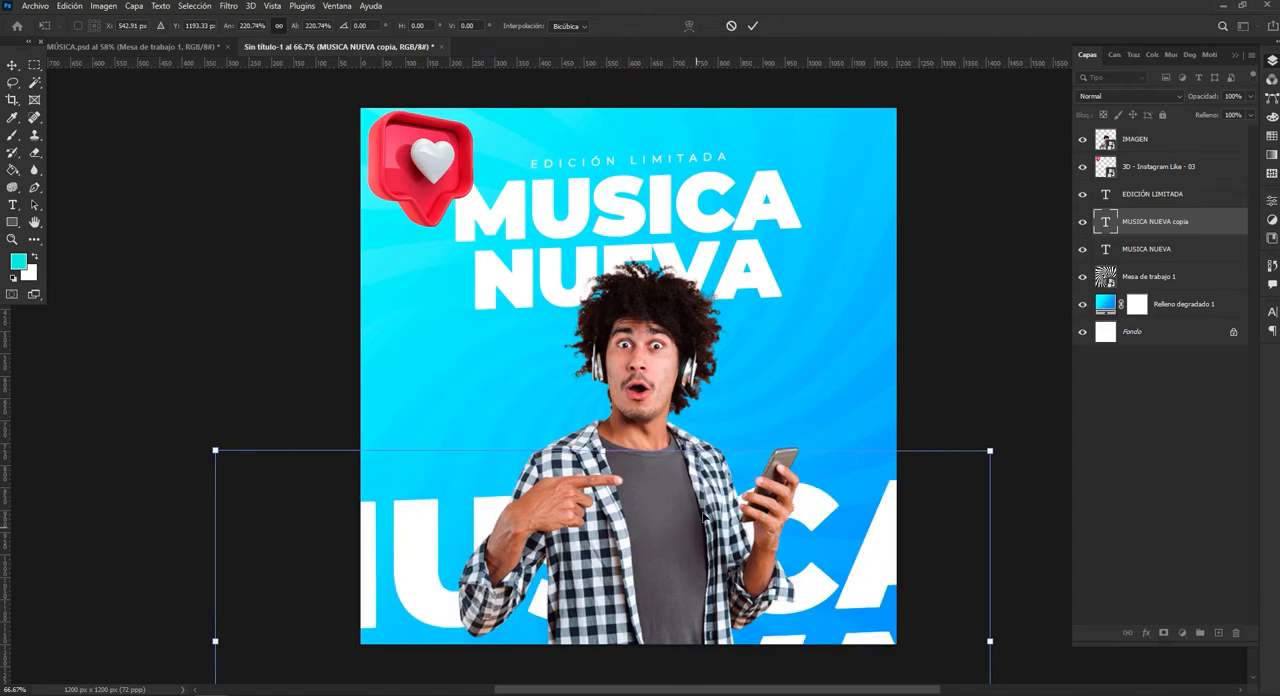
drag(820, 594, 827, 637)
drag(513, 633, 583, 567)
drag(675, 494, 675, 451)
drag(462, 525, 438, 547)
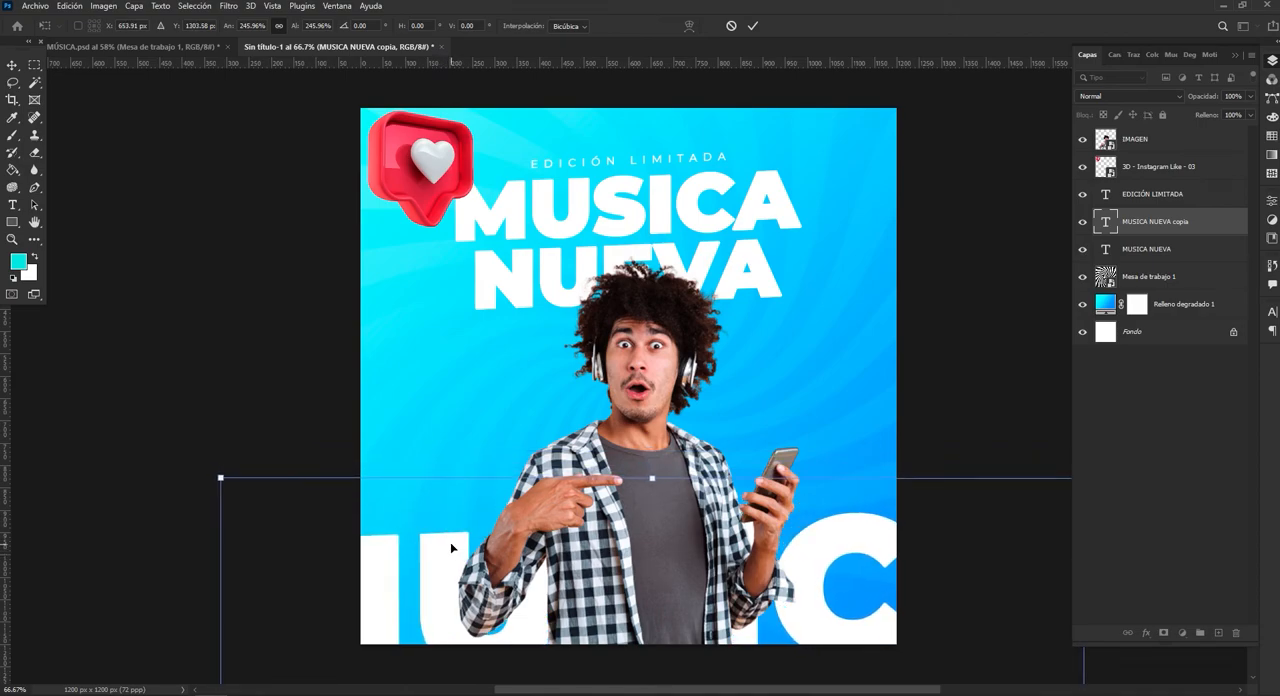
drag(652, 478, 652, 450)
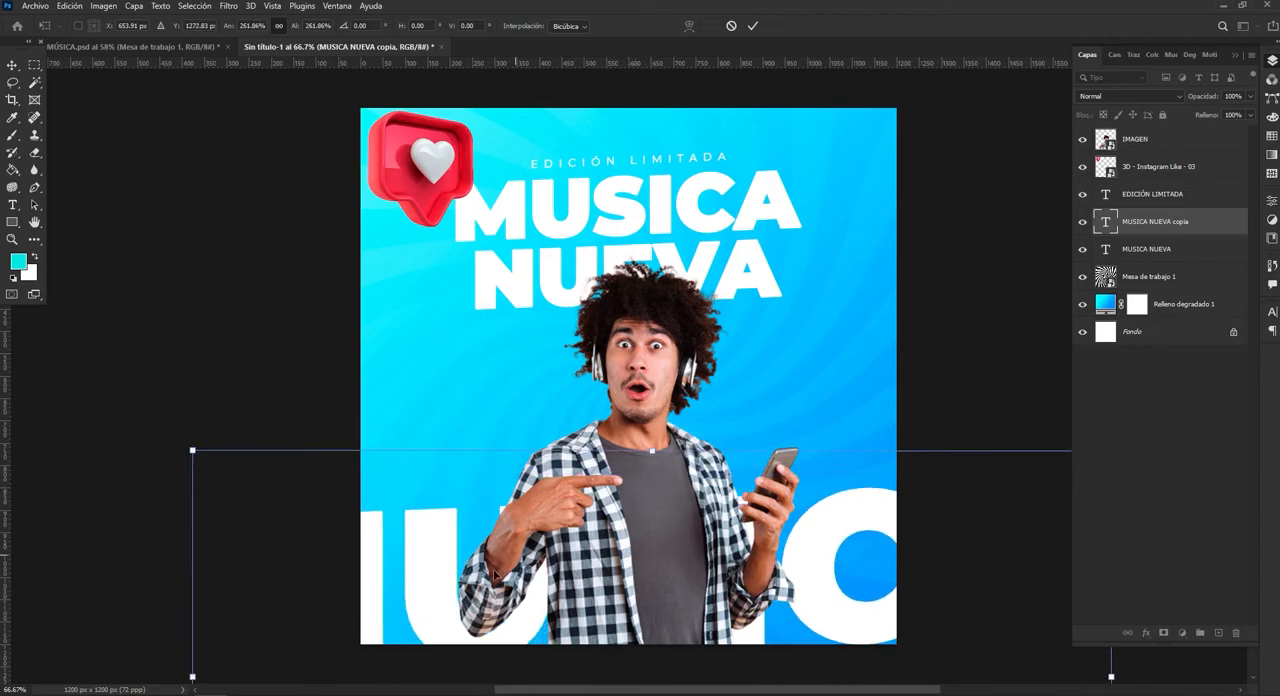
drag(533, 602, 533, 610)
click(752, 25)
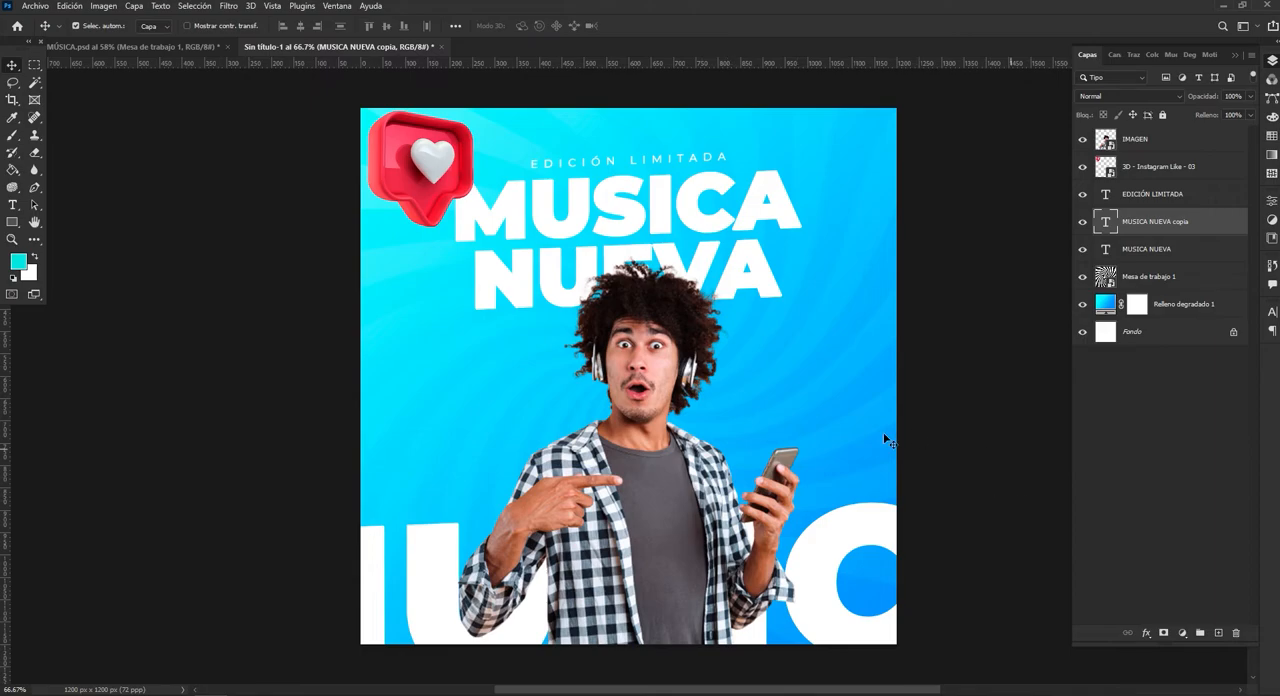
Add a 4 px white gradient stroke outside the letters of the enlarged "MUSICA NUEVA" copy.
double_click(1212, 225)
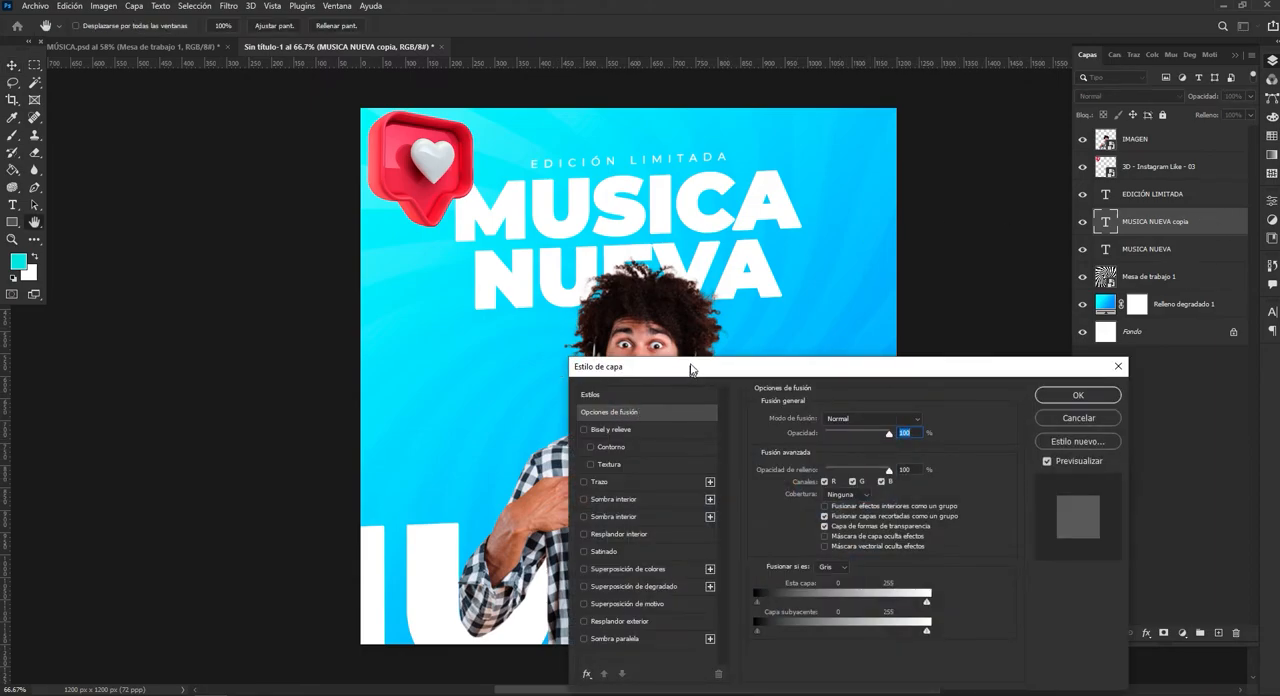
drag(690, 370, 695, 190)
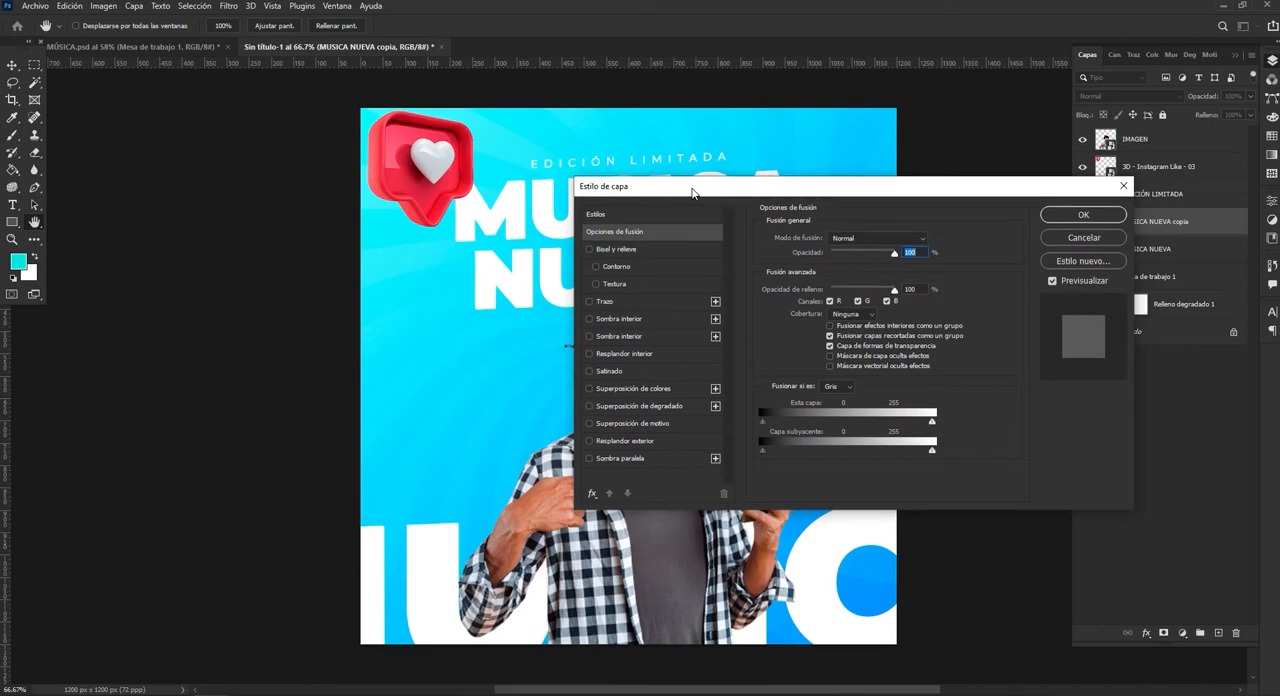
click(589, 301)
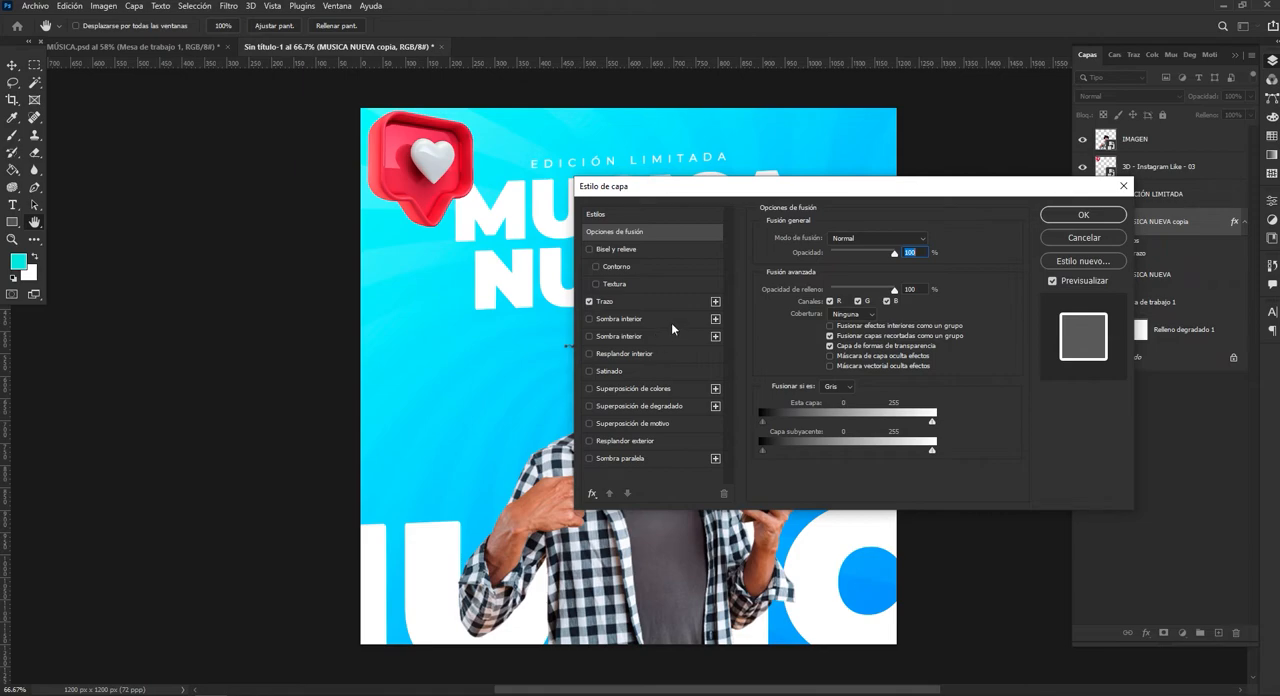
click(644, 302)
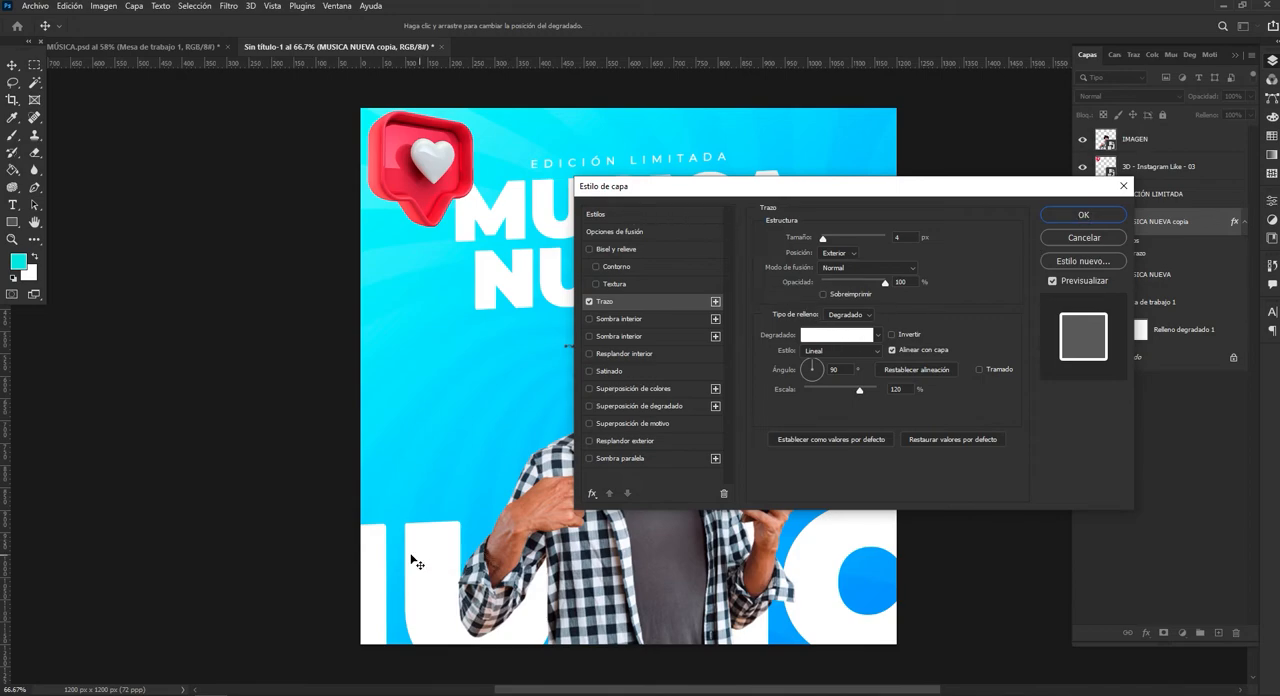
Set the enlarged text copy's fill opacity to 0% so only the outline shows, and apply the layer style.
click(615, 212)
click(619, 231)
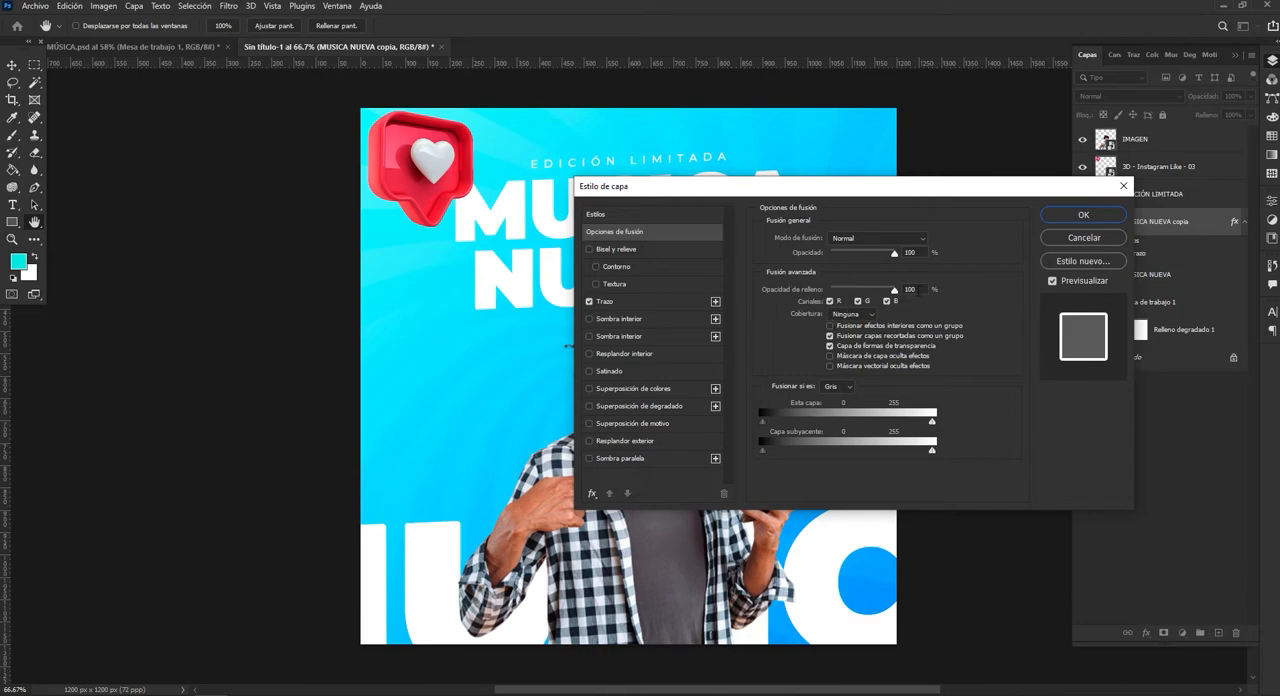
drag(894, 290, 797, 293)
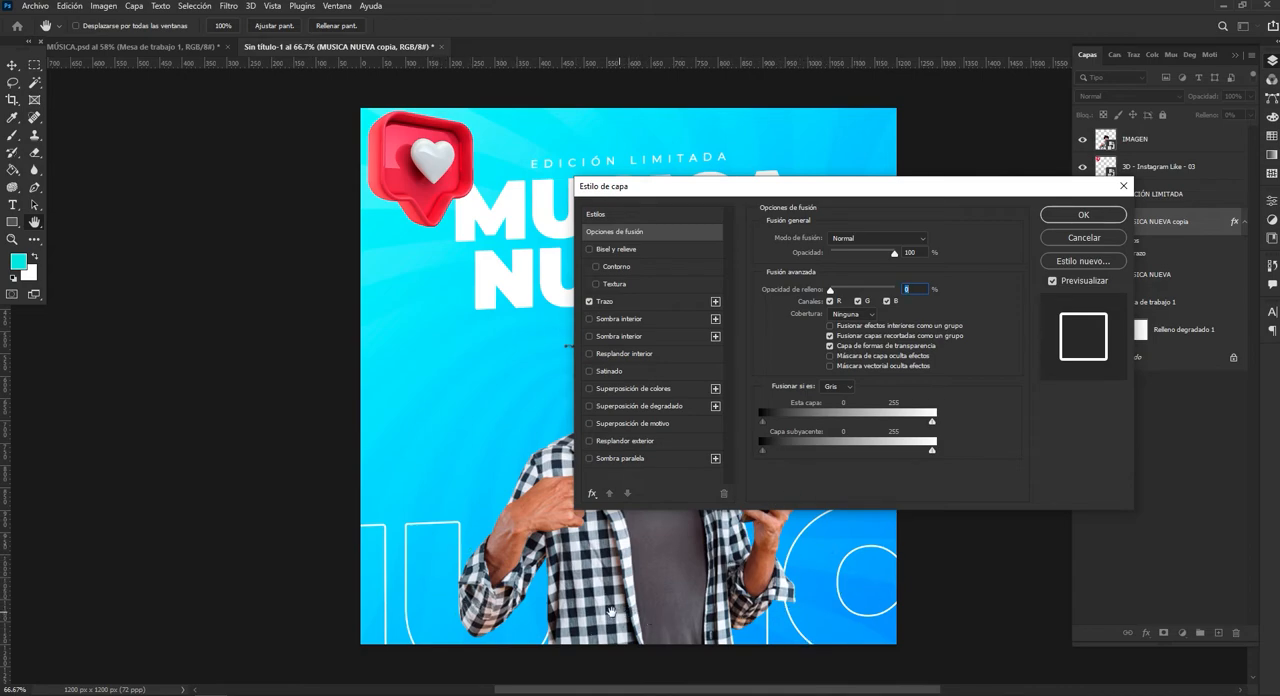
click(1082, 221)
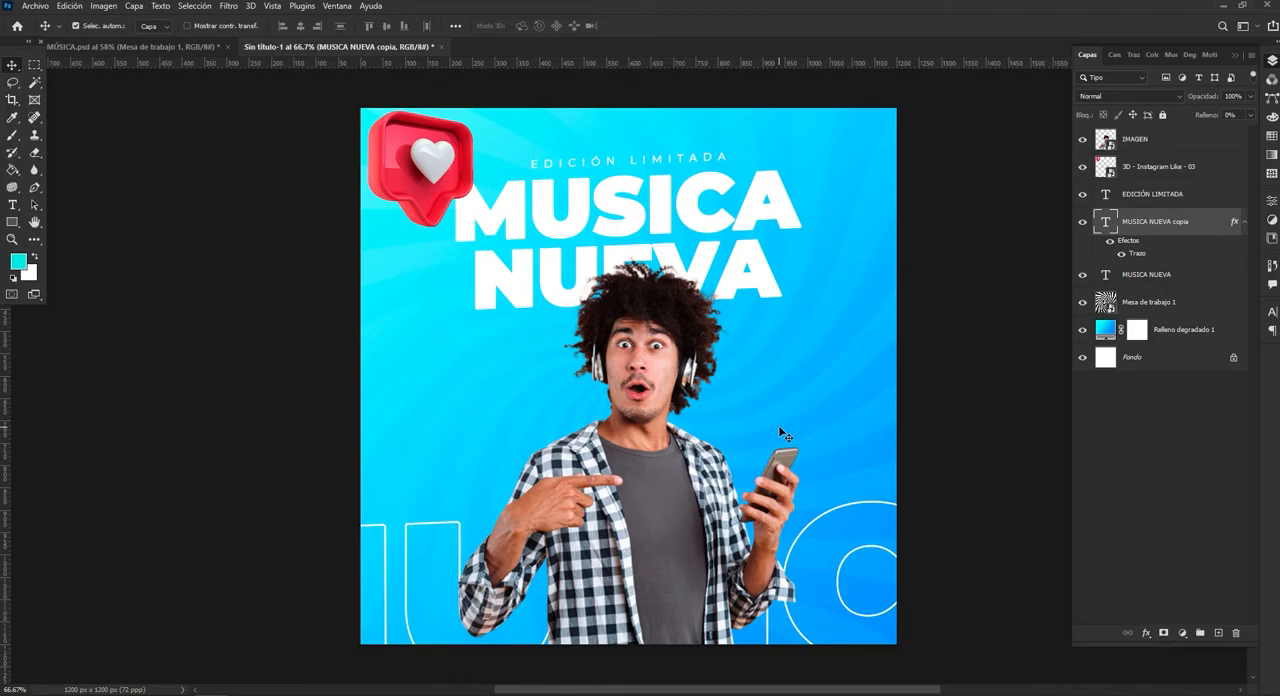
Add a Curves adjustment directly above the gradient fill and darken the shadows with a point at input 69, output 14.
click(1194, 340)
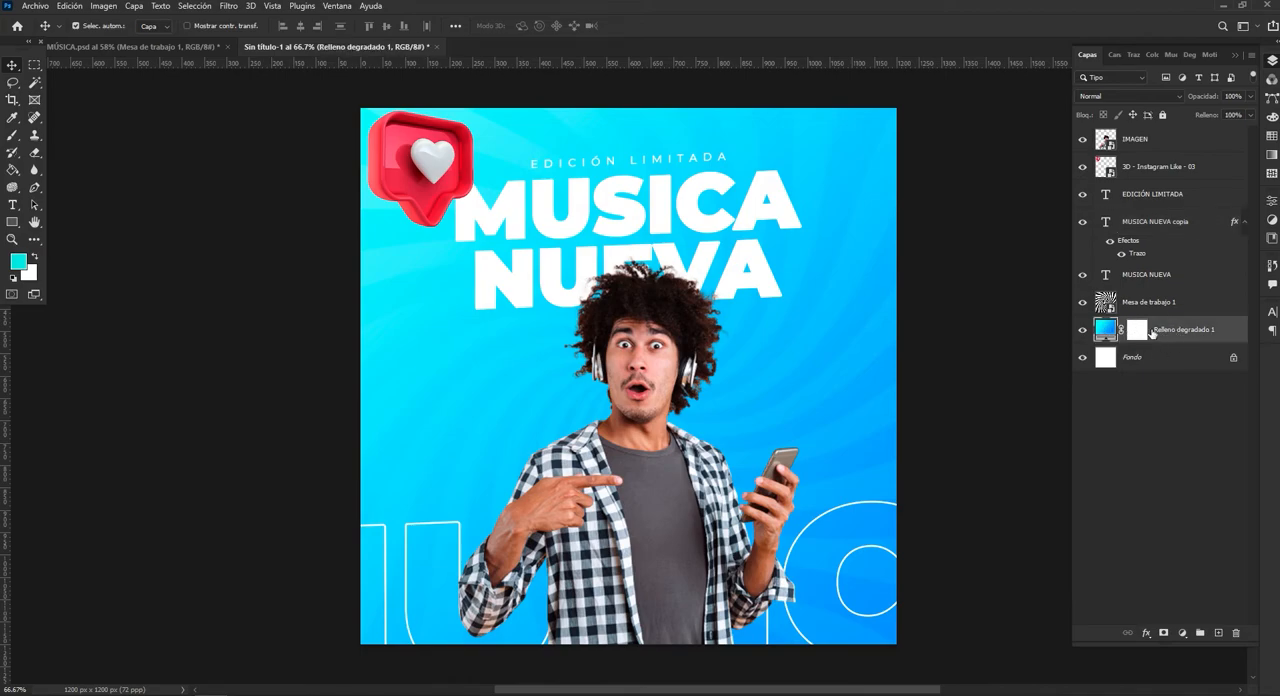
click(1182, 633)
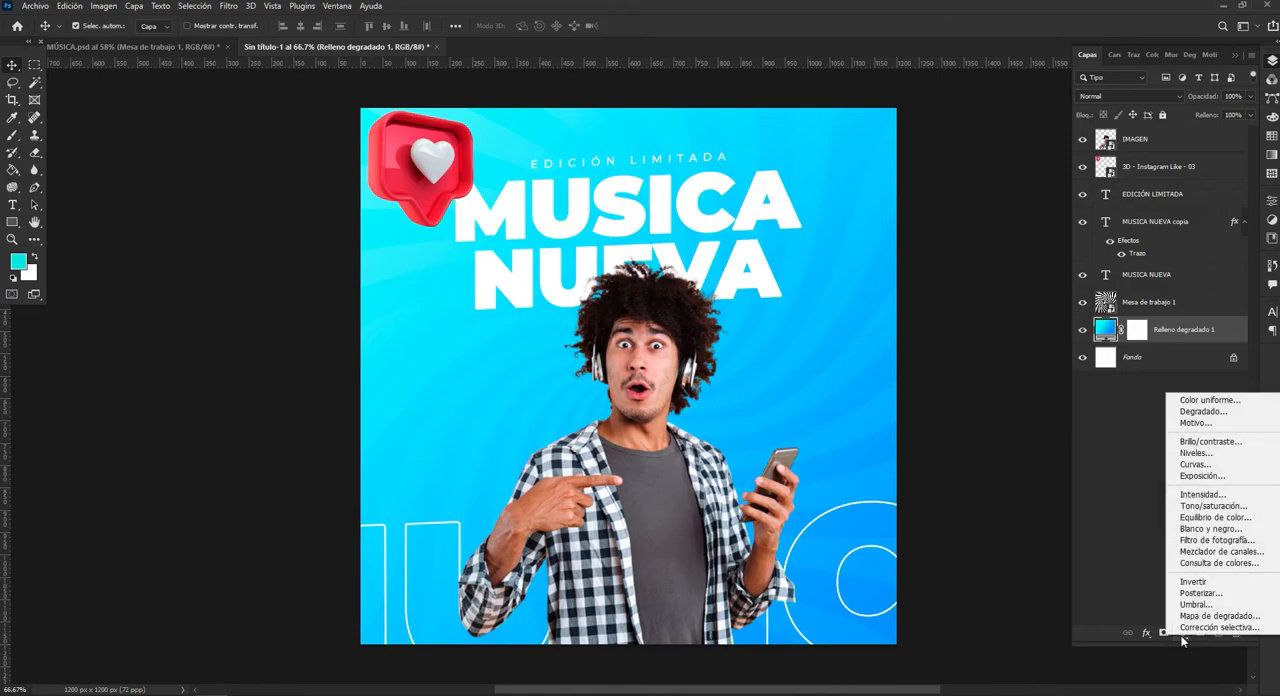
click(1206, 466)
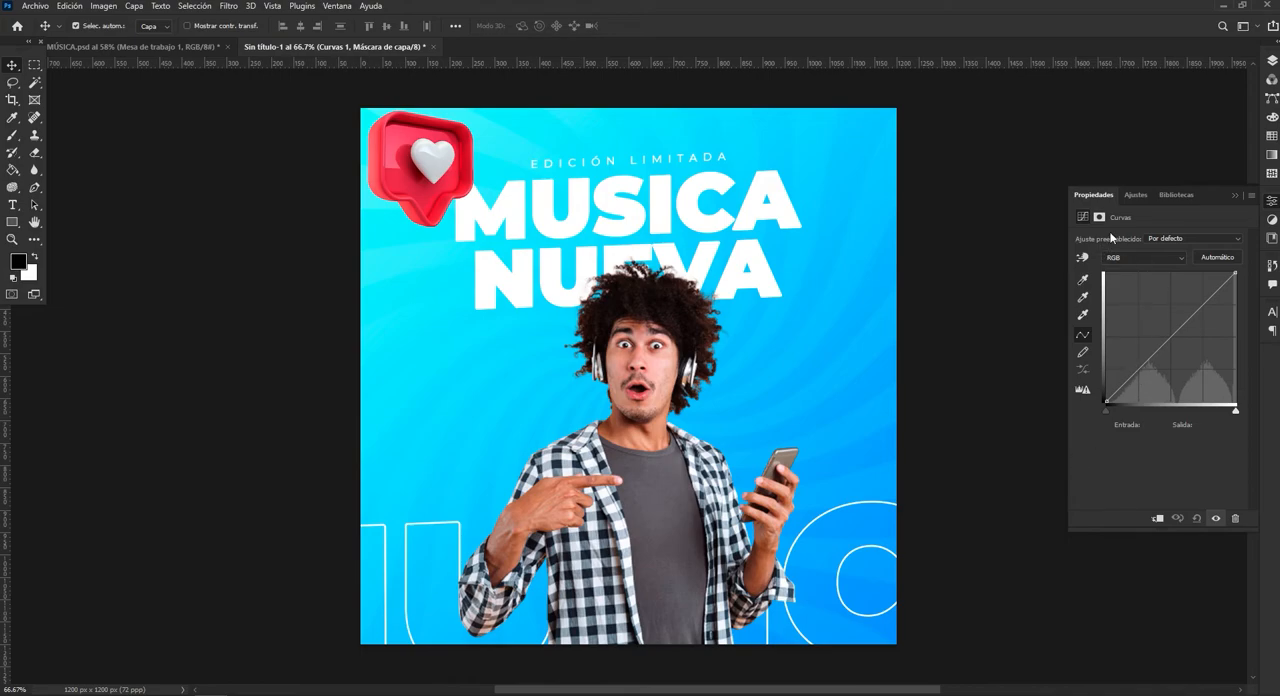
click(1132, 377)
drag(1132, 377, 1141, 394)
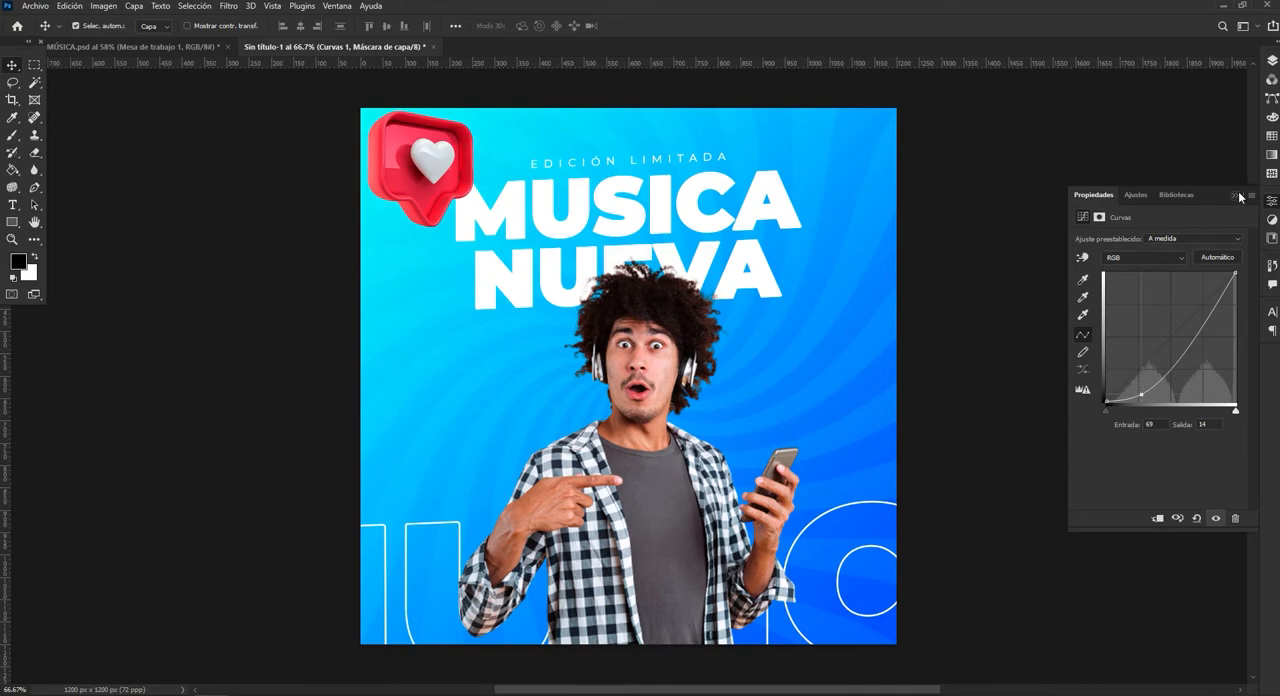
click(1237, 195)
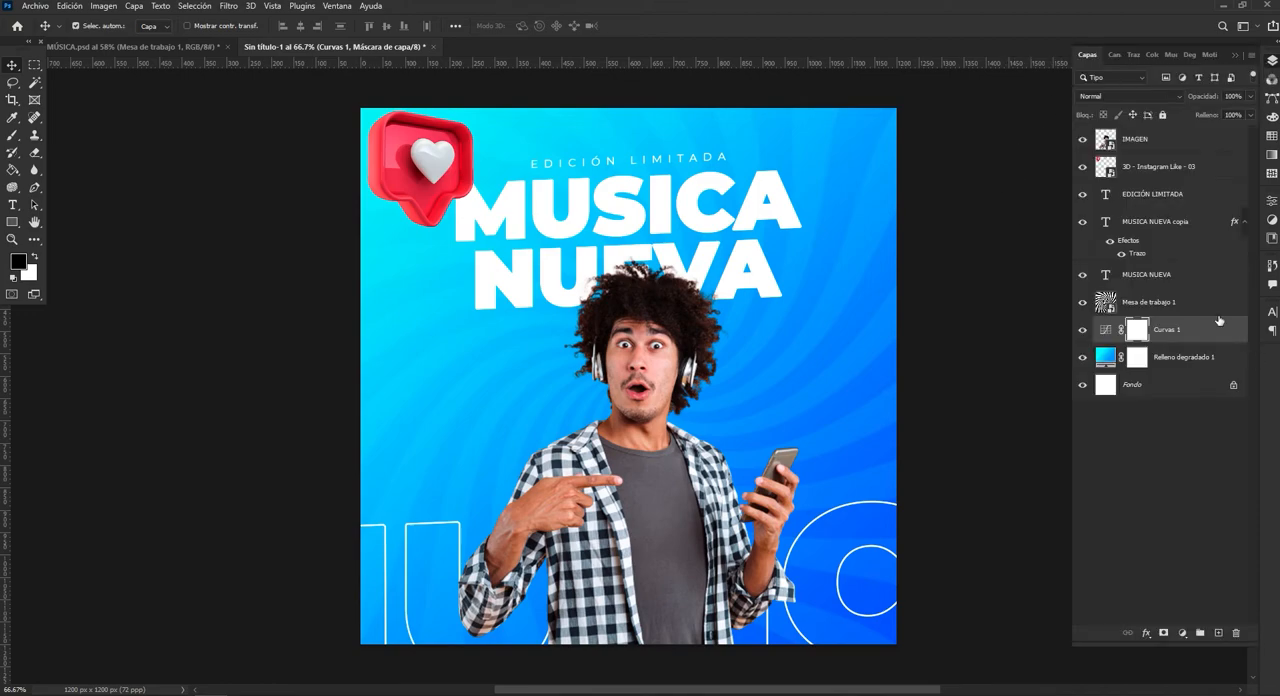
Compare the background with and without the Curves adjustment.
click(1081, 333)
click(1082, 331)
click(1082, 332)
click(1082, 332)
click(1082, 332)
click(1082, 332)
Tuck the like icon partly beyond the upper-left corner, enlarge it slightly, and duplicate it lower beside the man.
drag(431, 175, 411, 158)
key(ctrl+t)
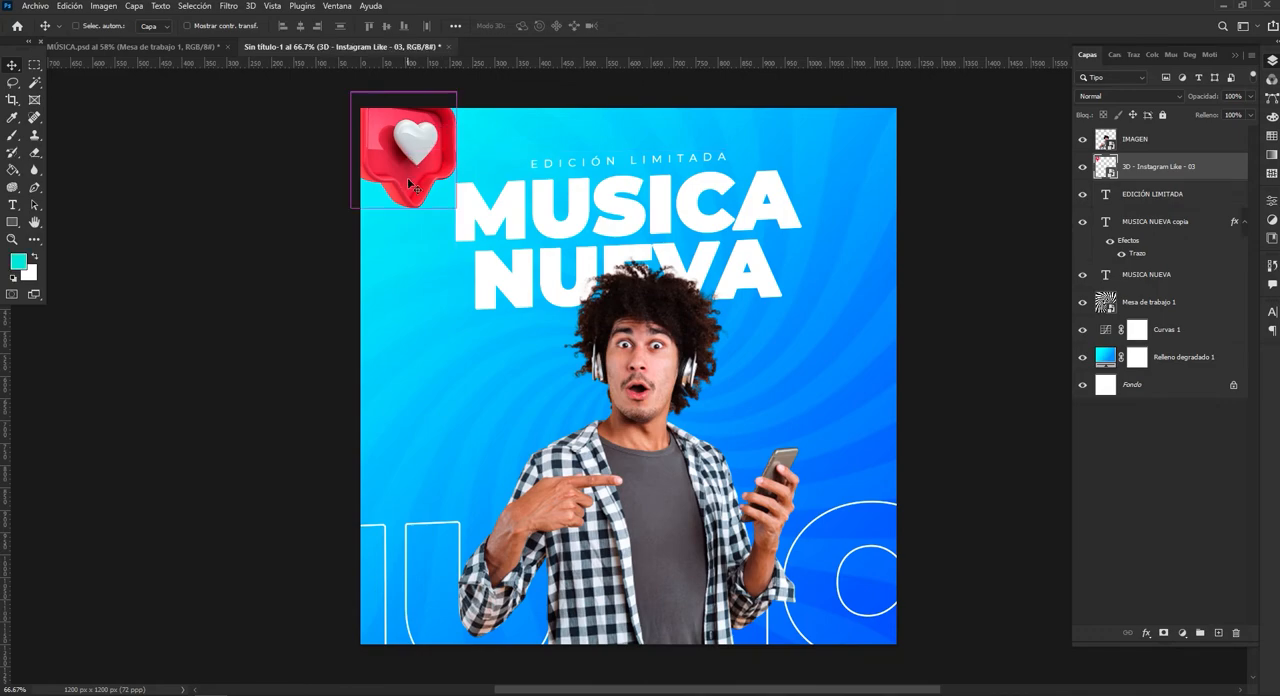
mouse_move(404, 207)
mouse_down()
mouse_move(410, 227)
mouse_move(403, 213)
mouse_up()
click(764, 27)
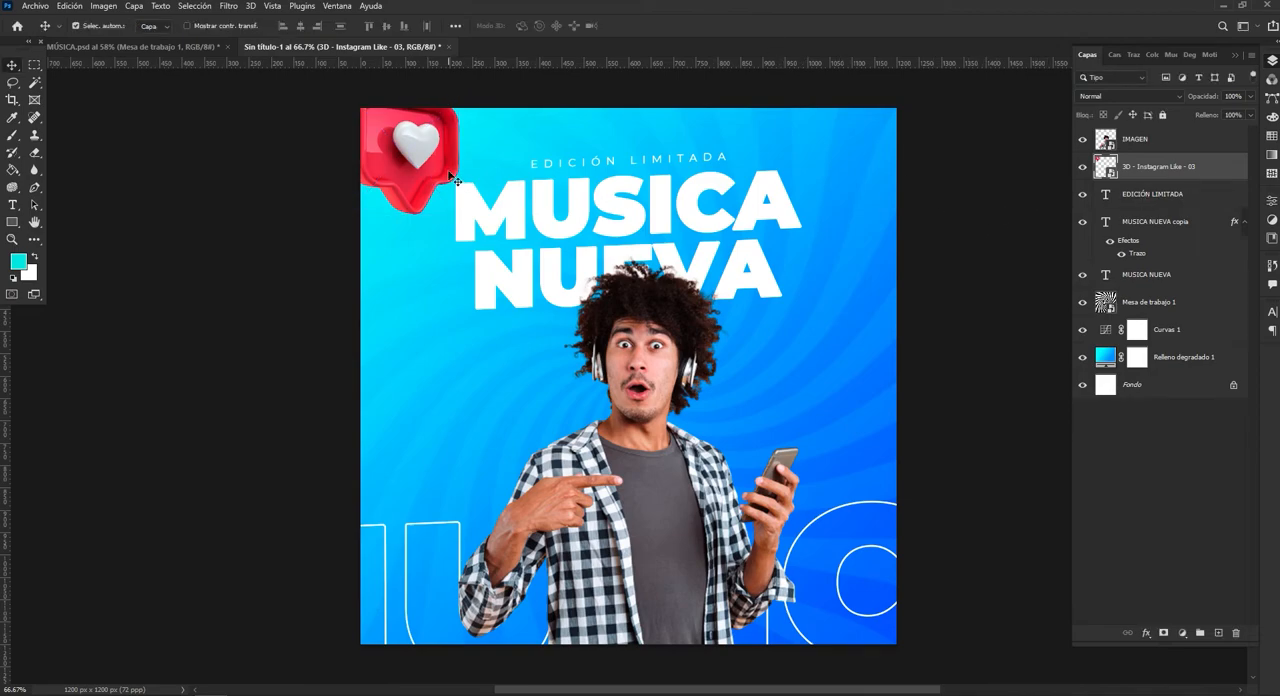
drag(422, 163, 455, 395)
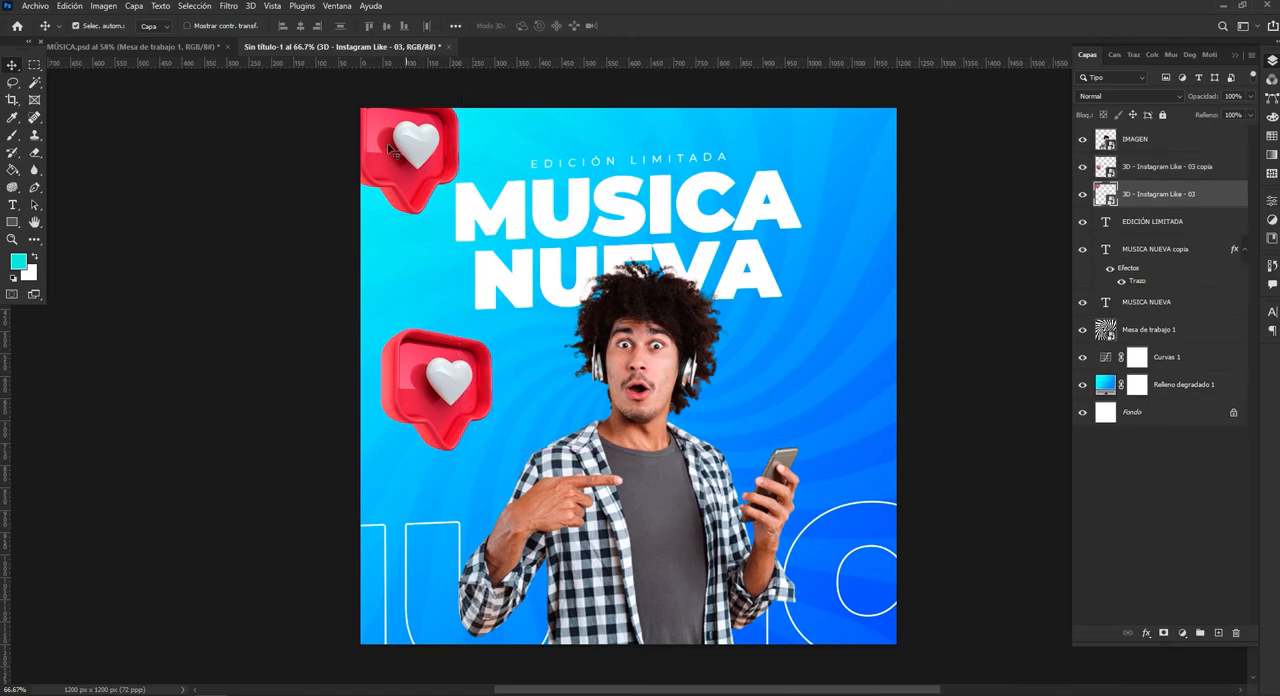
Set the corner like icon's hue to -180 to turn it green, and nudge it slightly down.
key(ctrl+u)
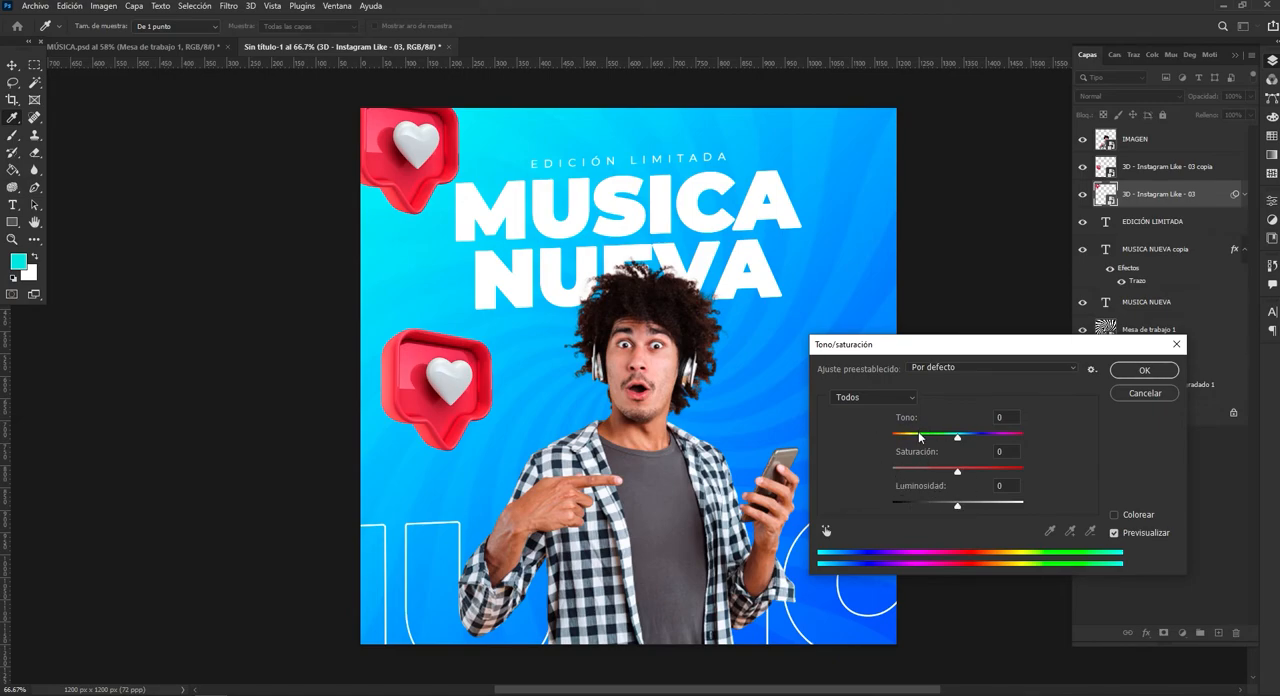
drag(957, 441, 866, 441)
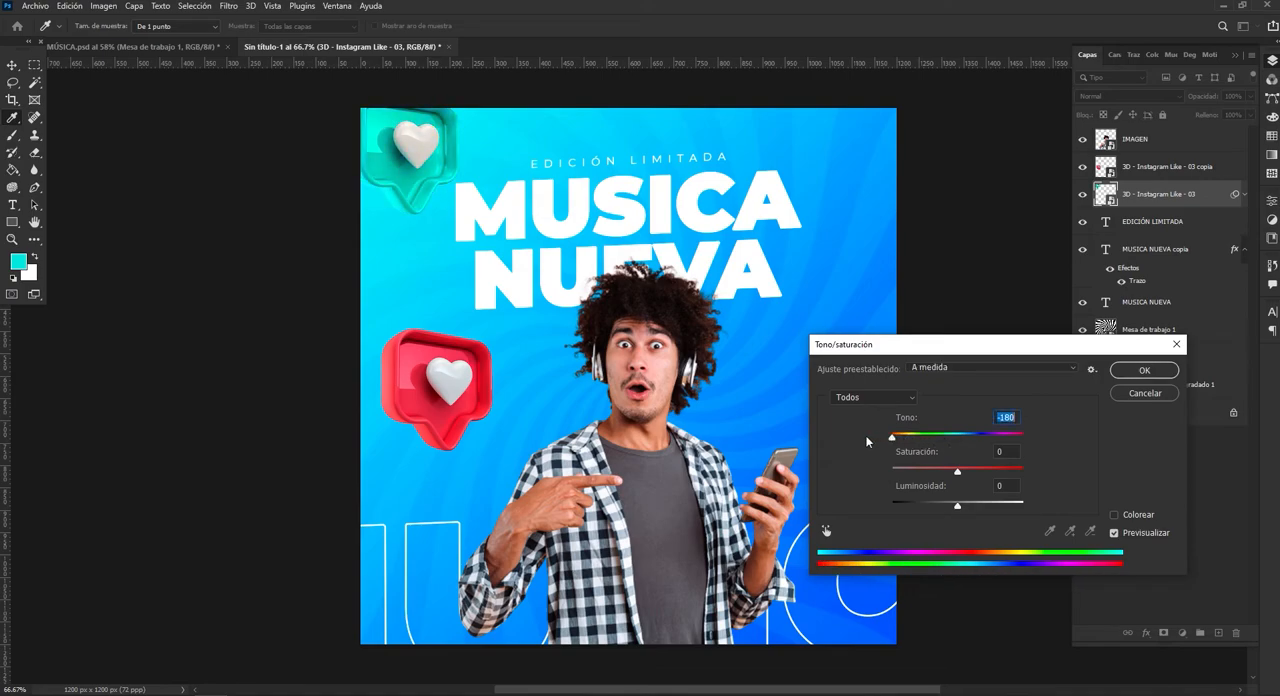
click(1130, 371)
key(v)
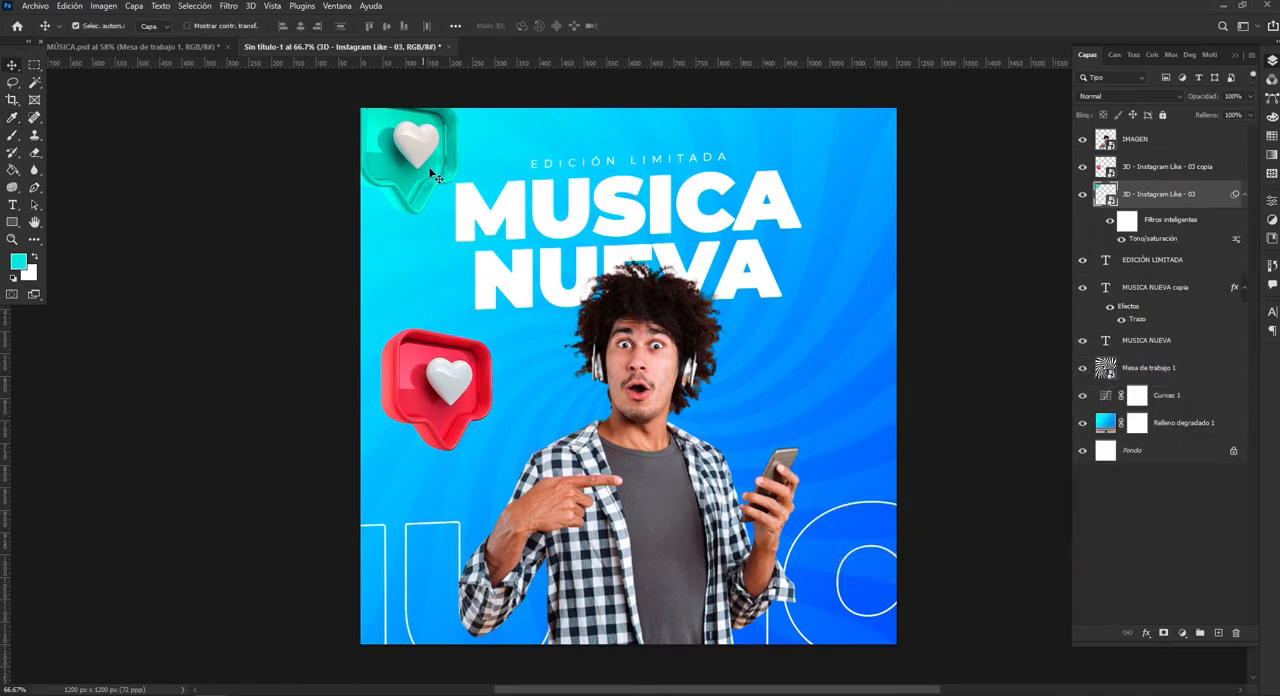
drag(424, 166, 424, 176)
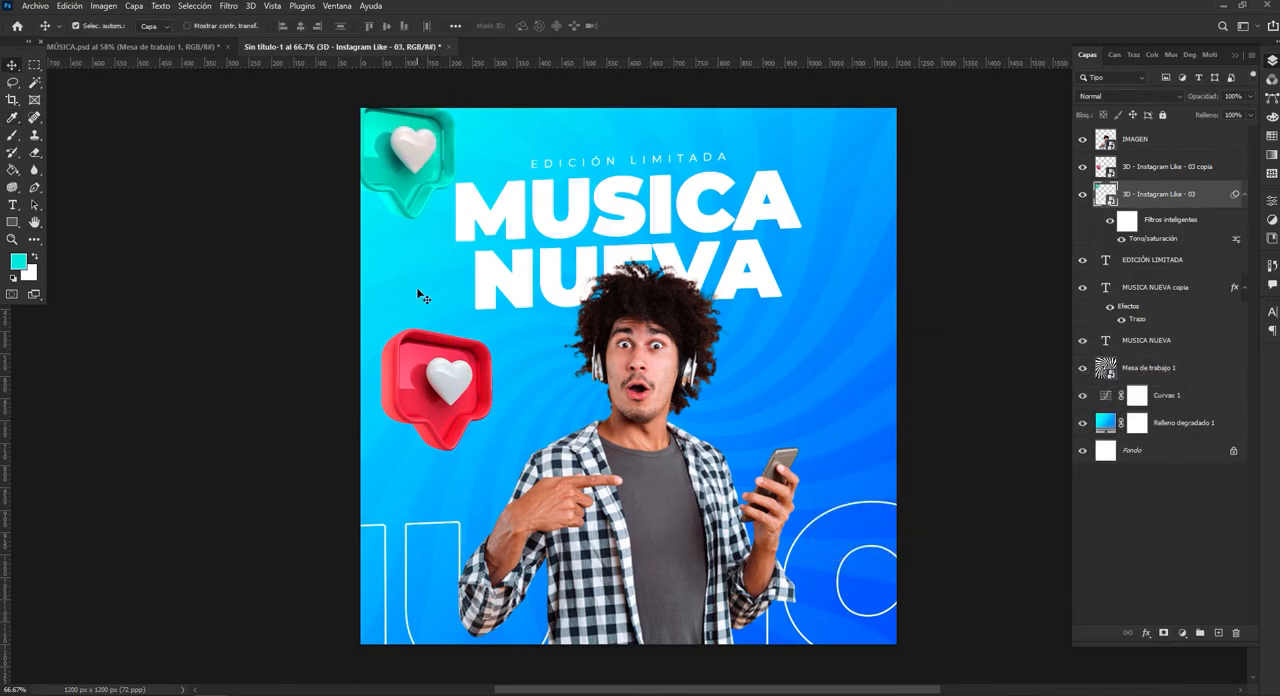
Flip the red like icon horizontally and move it into the poster's lower-right corner.
drag(445, 395, 790, 410)
key(ctrl+t)
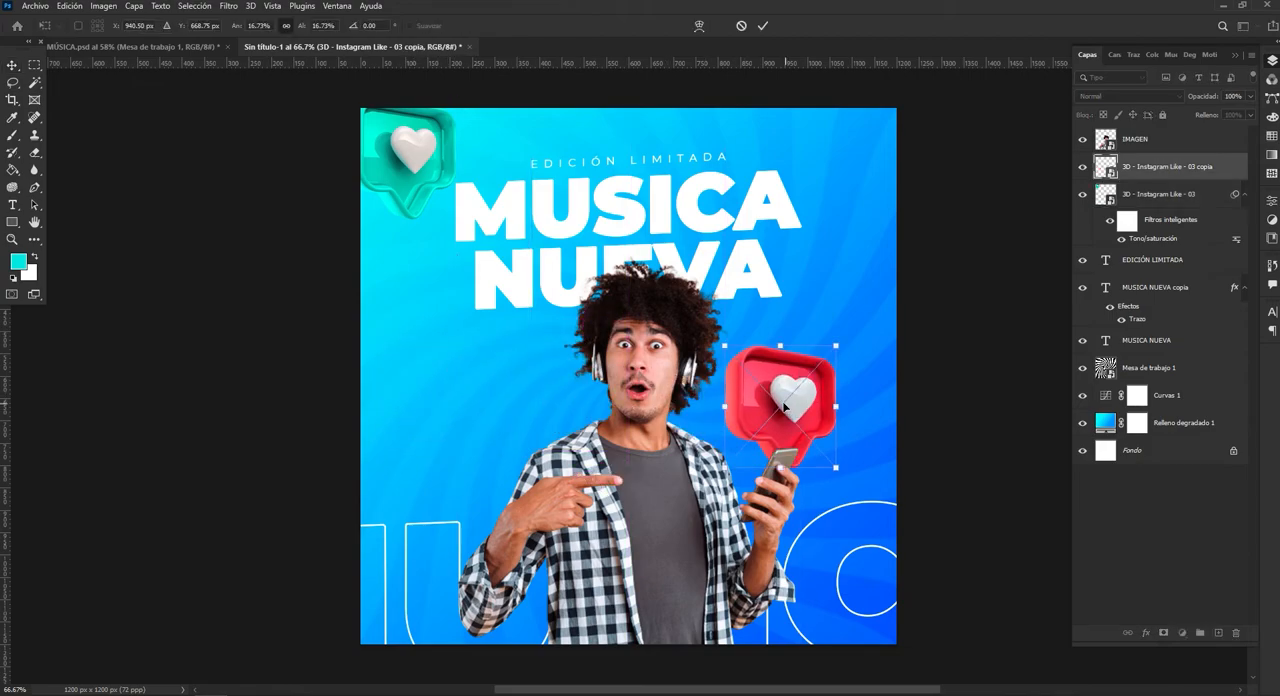
right_click(785, 405)
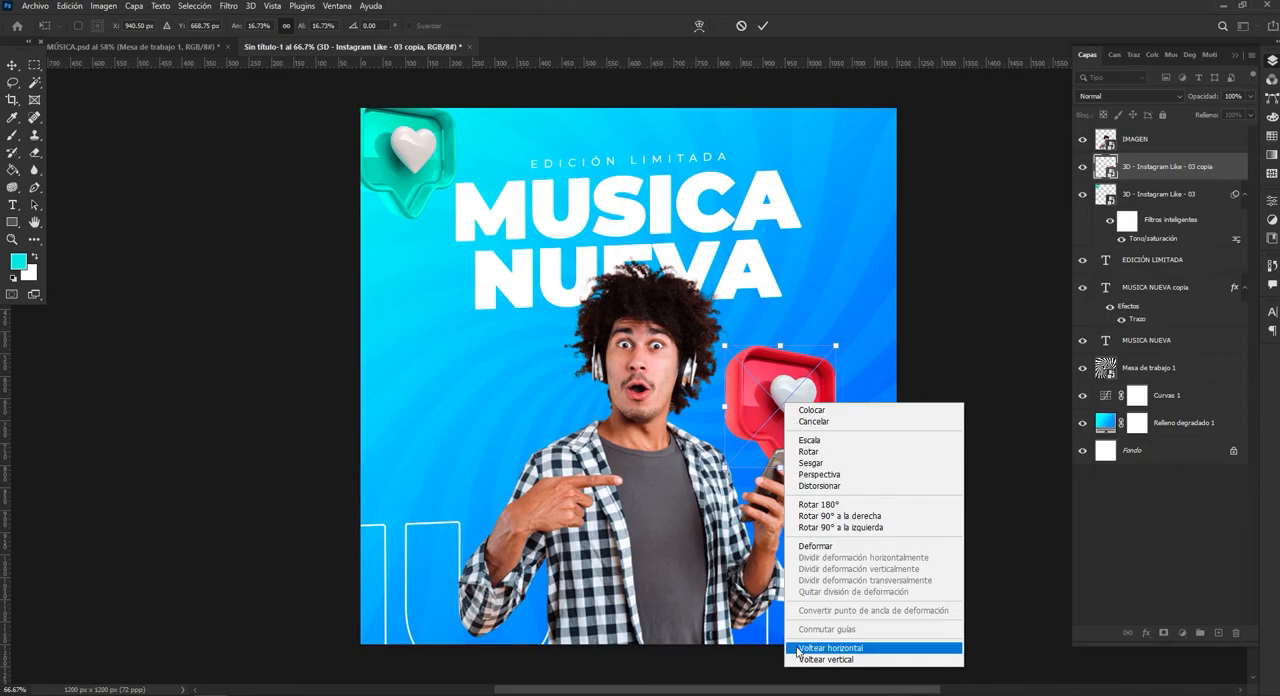
click(830, 648)
click(762, 25)
drag(810, 428, 878, 613)
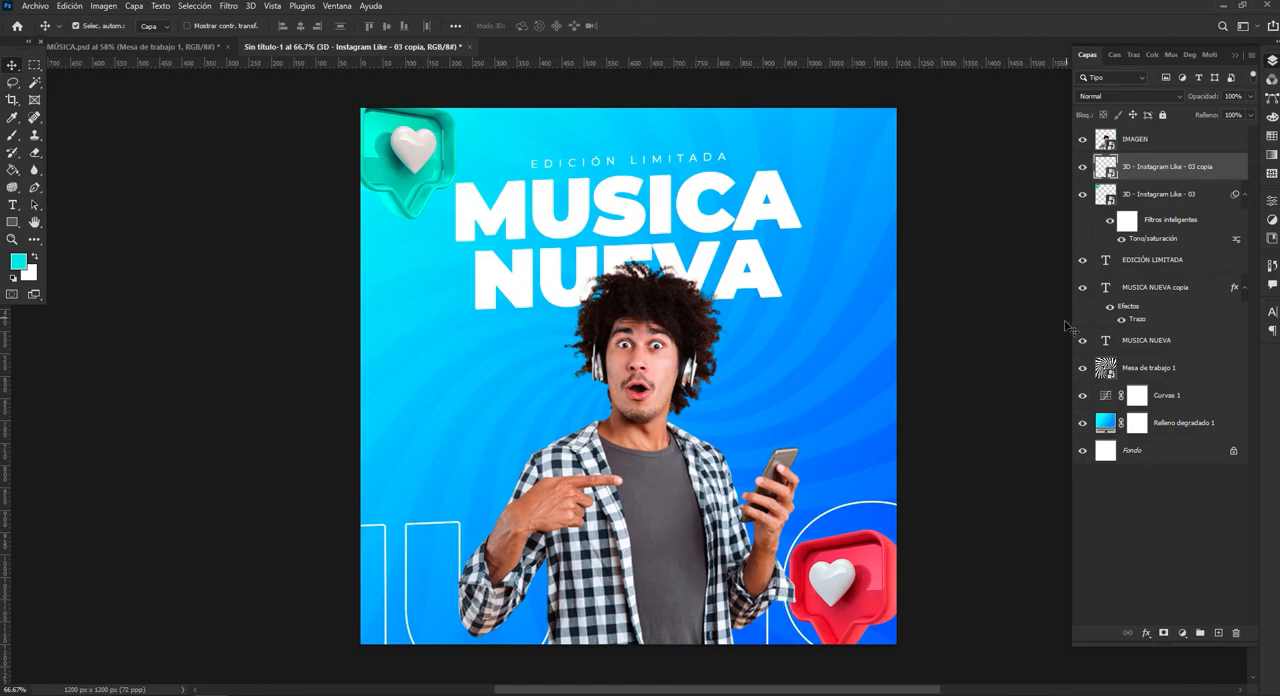
Place the red like icon's layer directly beneath the outlined text layer and enlarge the icon to about 23.4%, extending beyond the corner.
click(1083, 288)
click(1083, 288)
click(1140, 288)
drag(1150, 166, 1155, 316)
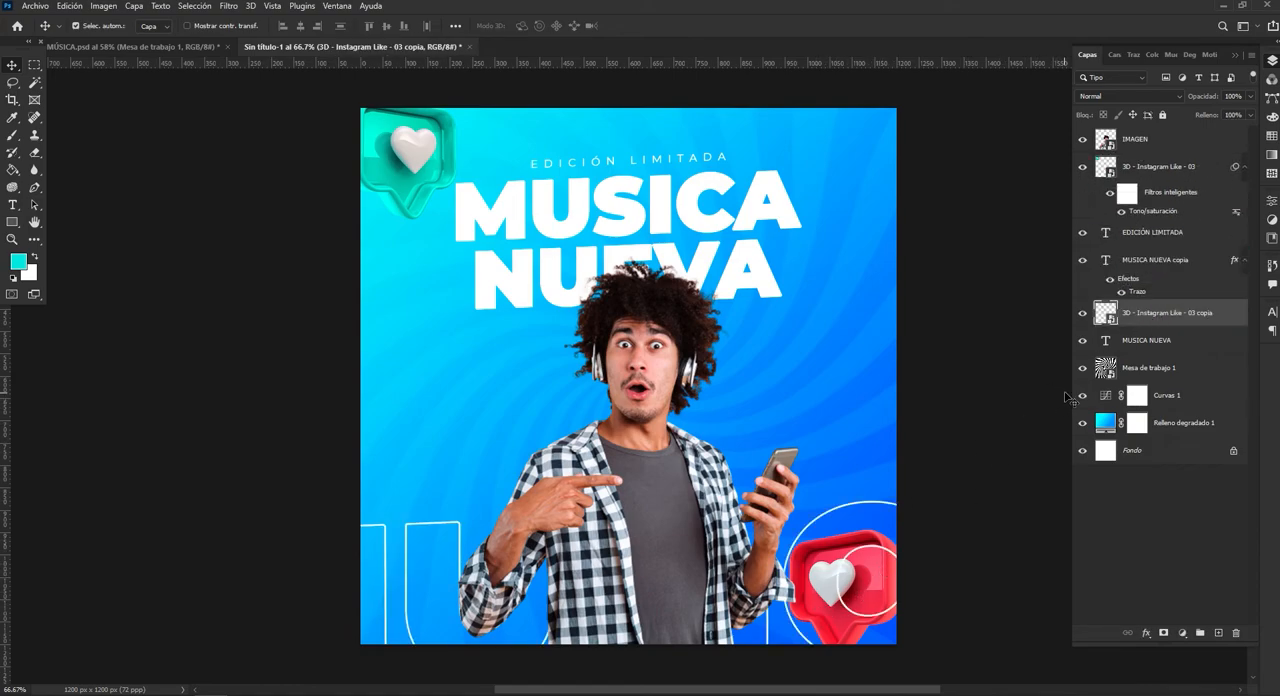
key(ctrl+t)
drag(845, 527, 873, 586)
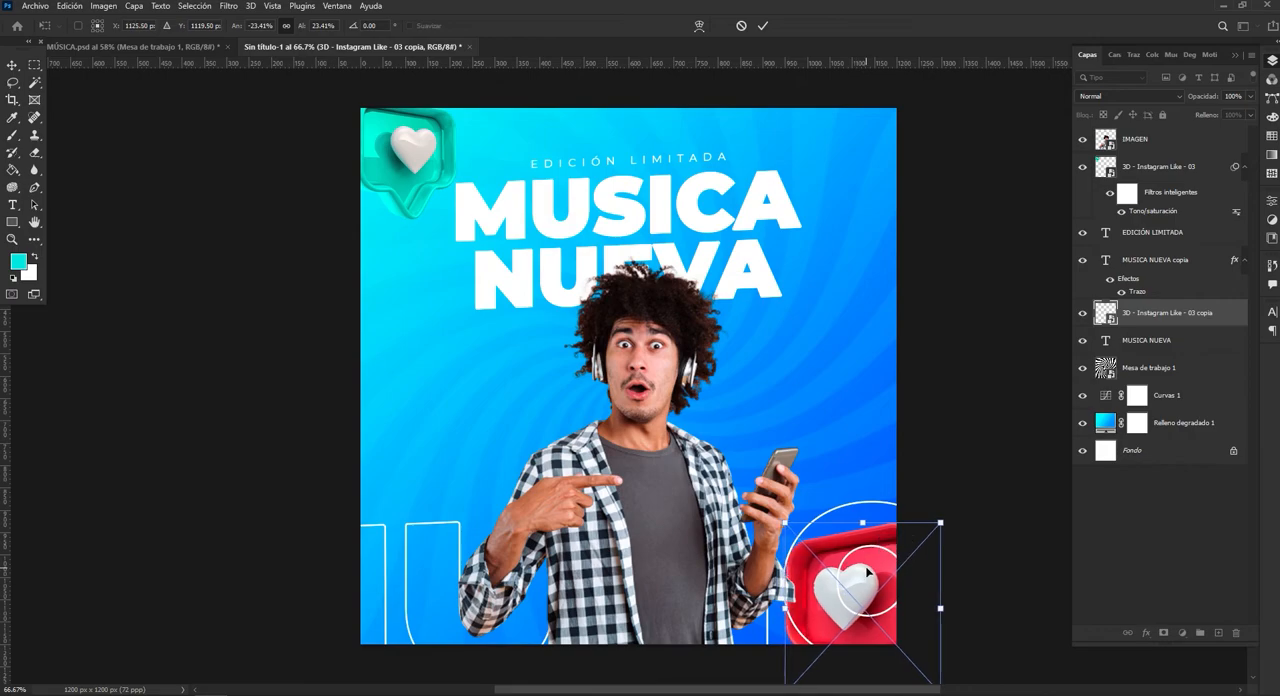
click(762, 25)
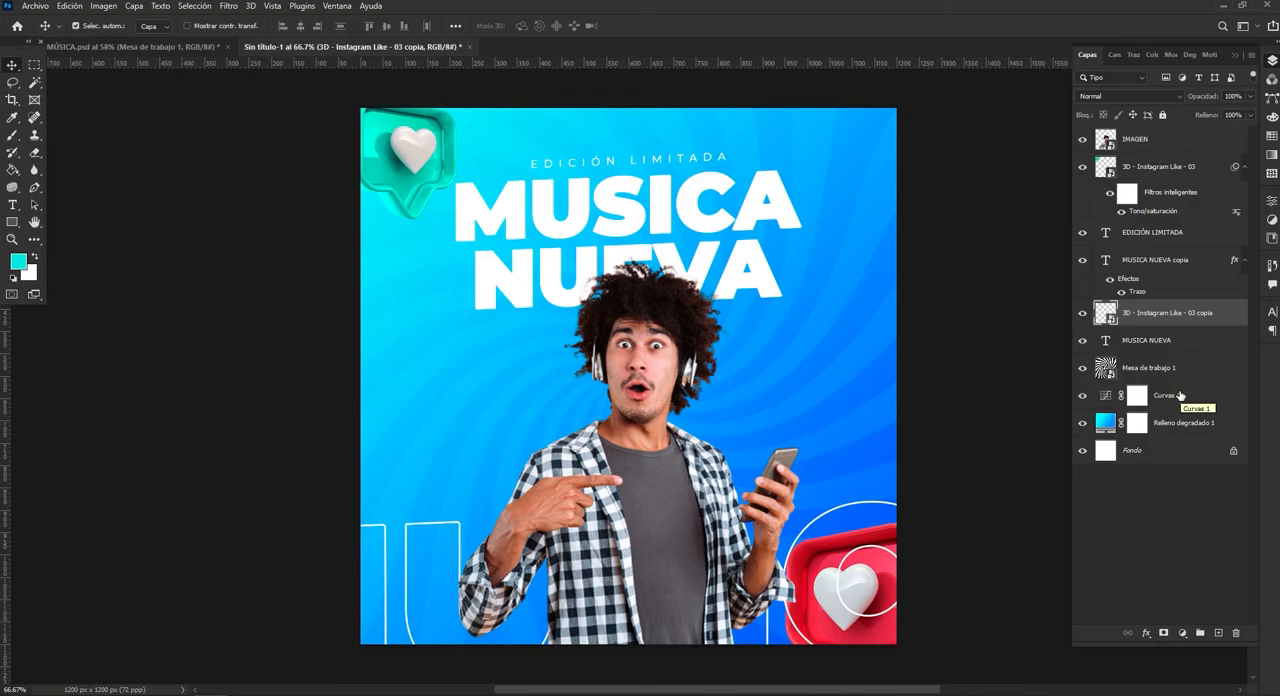
Set the red like icon's hue to -180 to turn it green.
key(ctrl+u)
drag(957, 438, 868, 429)
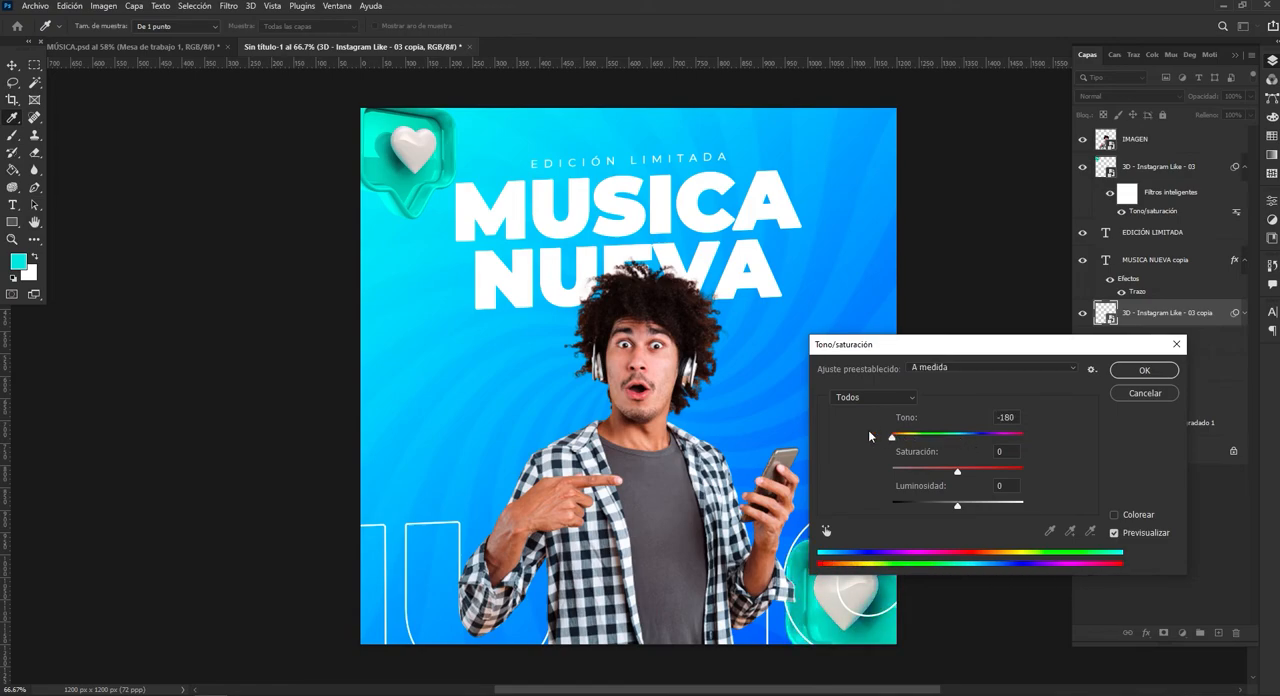
click(1131, 377)
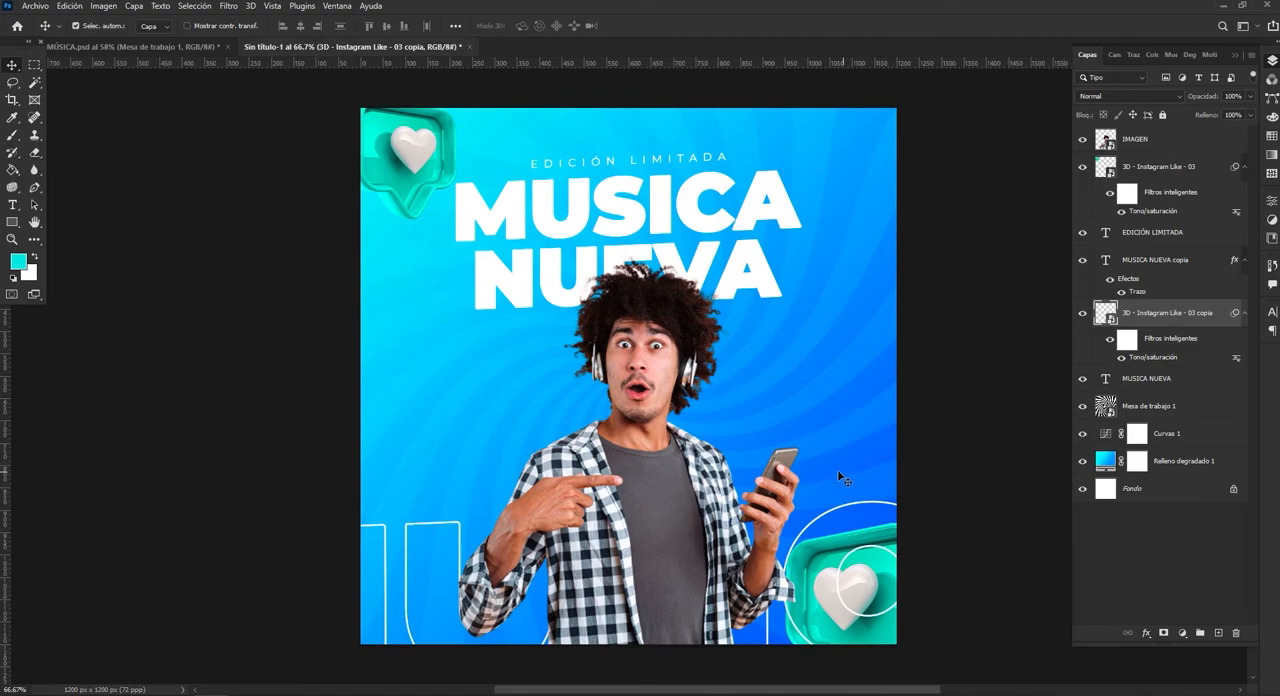
Increase the cutout man's saturation slightly with a Hue/Saturation adjustment.
click(657, 393)
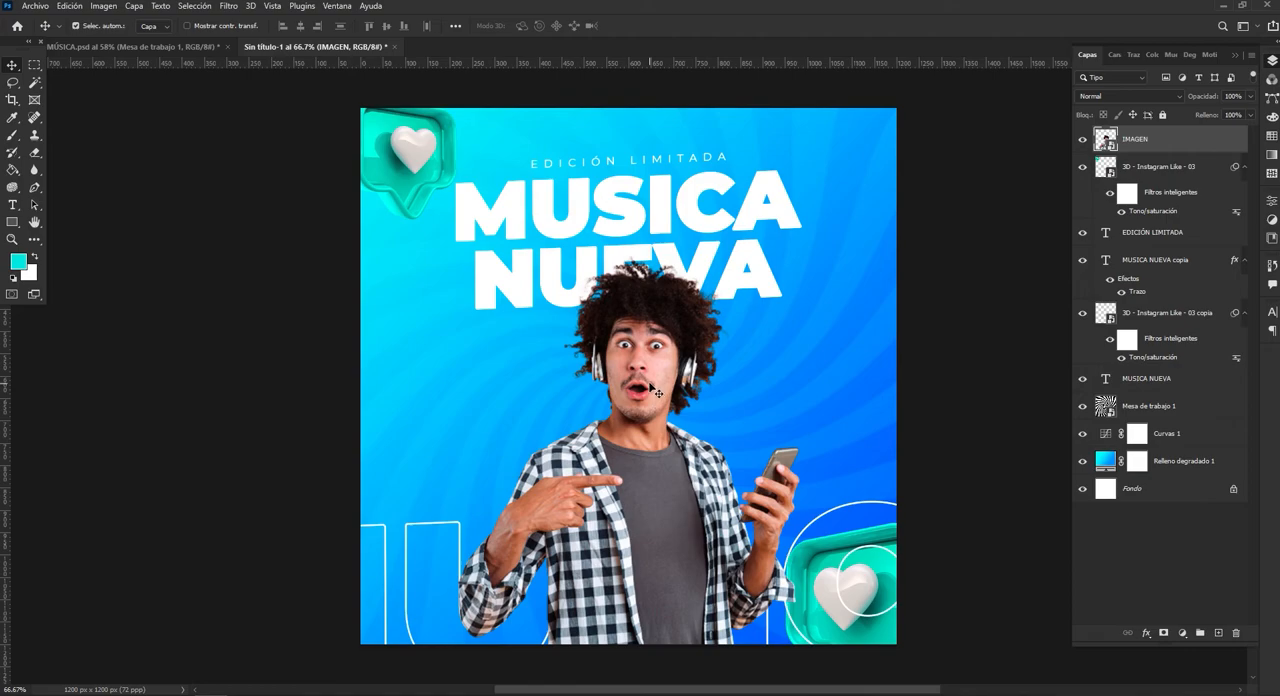
key(ctrl+u)
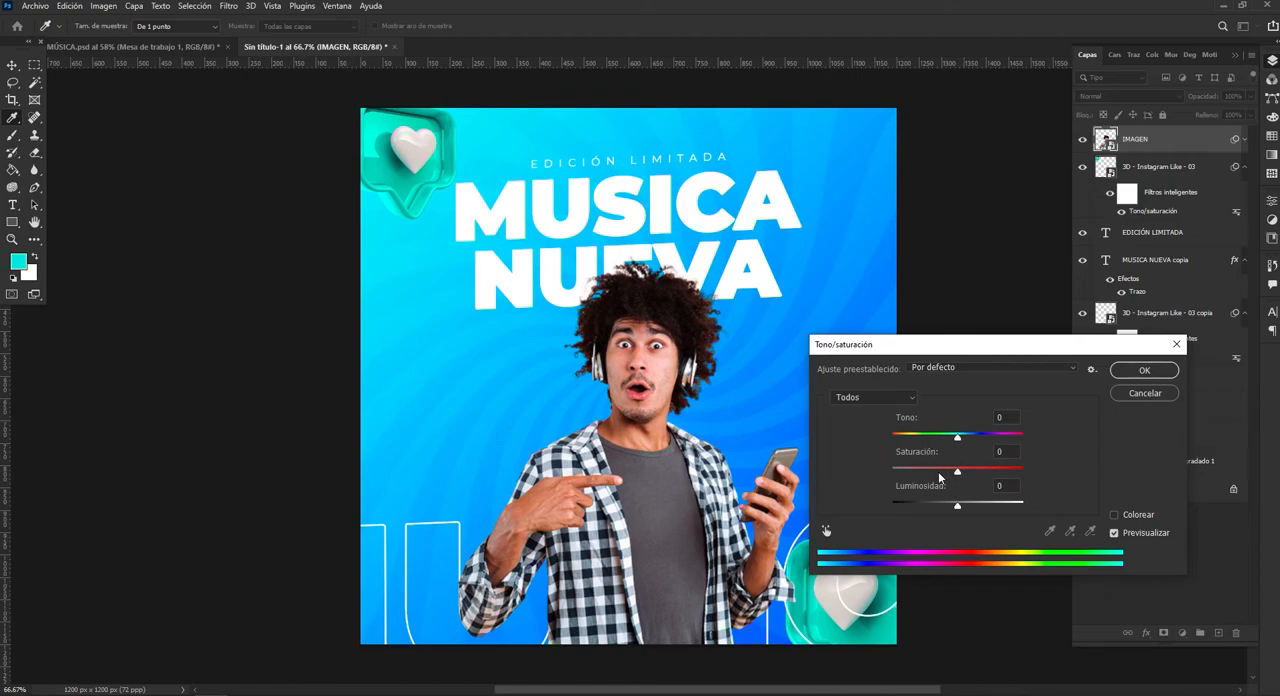
drag(957, 474, 965, 476)
drag(969, 474, 969, 474)
click(1120, 377)
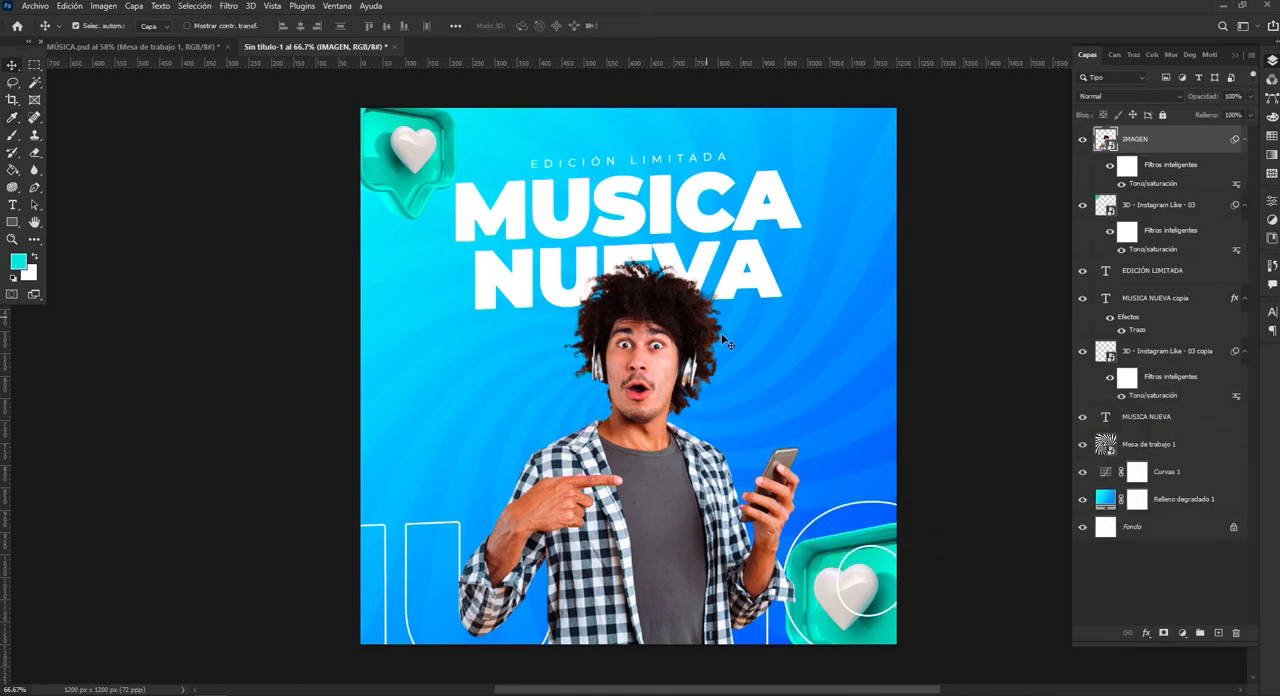
Check the edges of the man's hair against the title and add a new empty layer above the man.
click(11, 240)
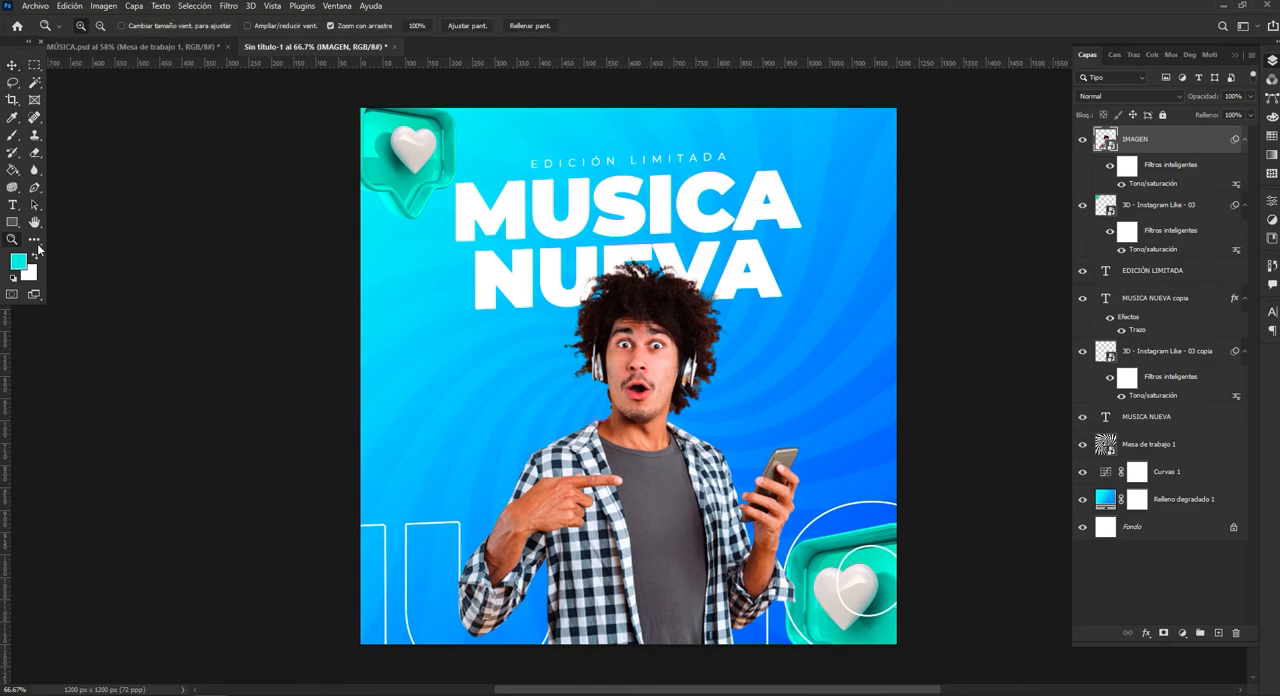
drag(655, 269, 655, 269)
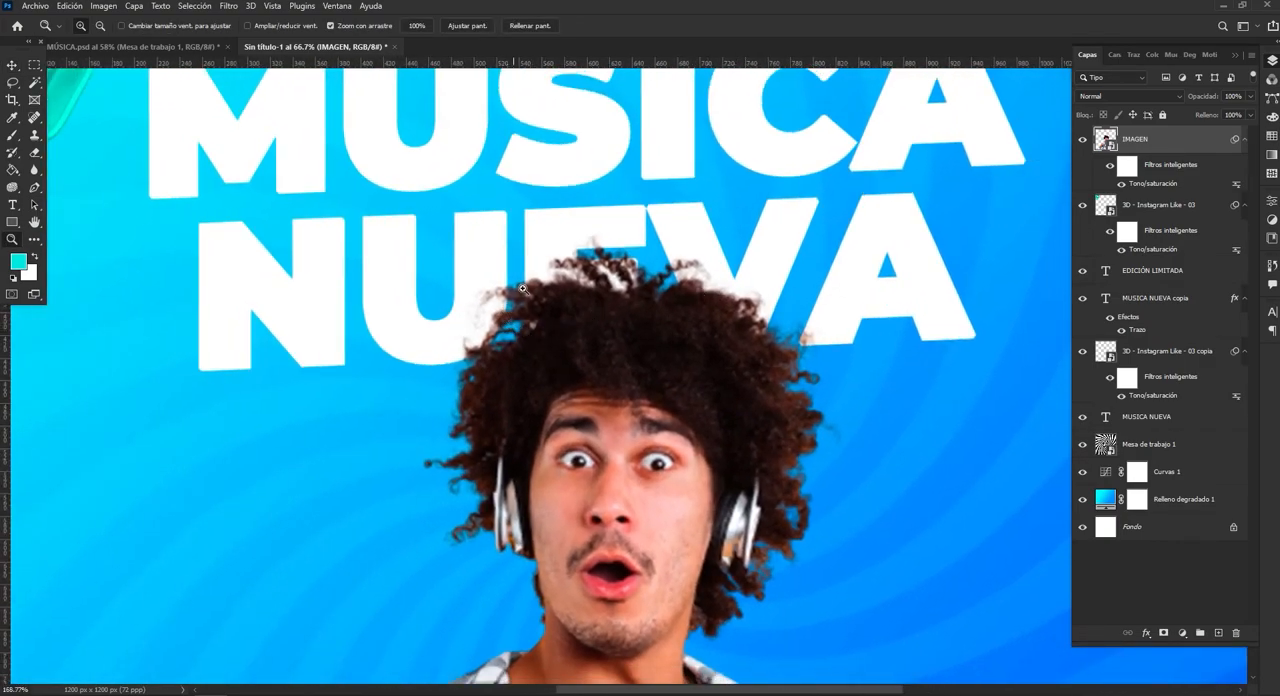
drag(708, 375, 645, 336)
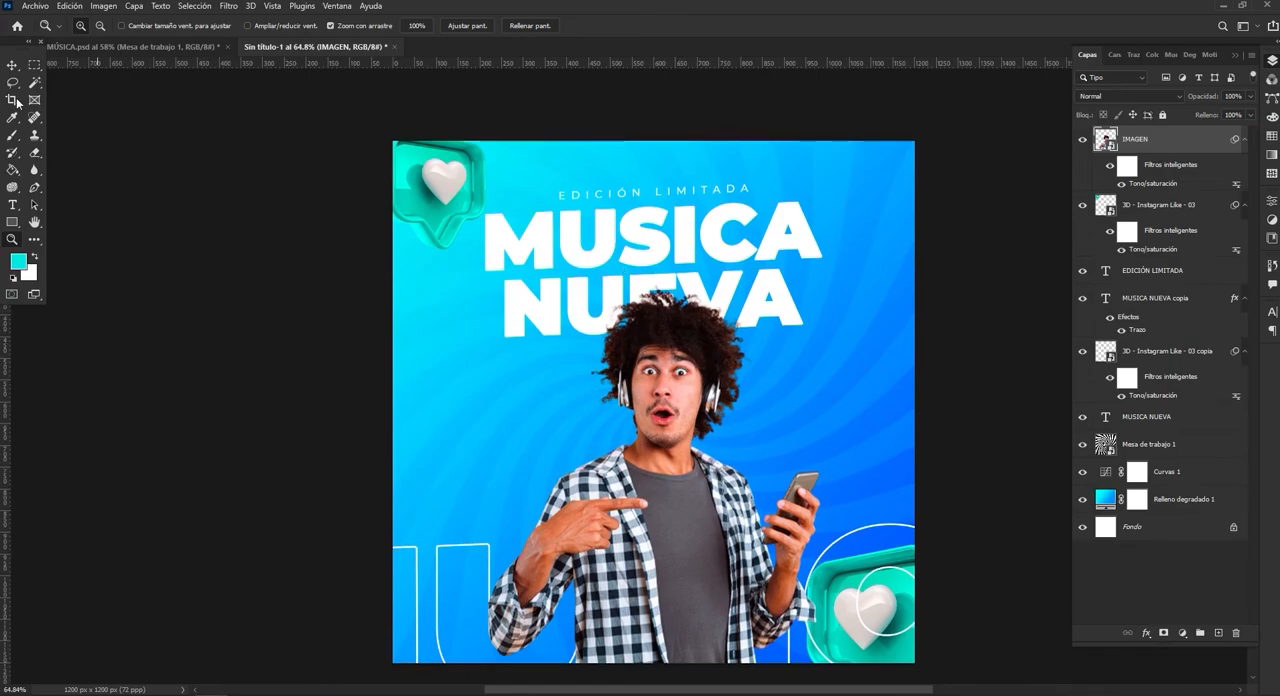
click(13, 66)
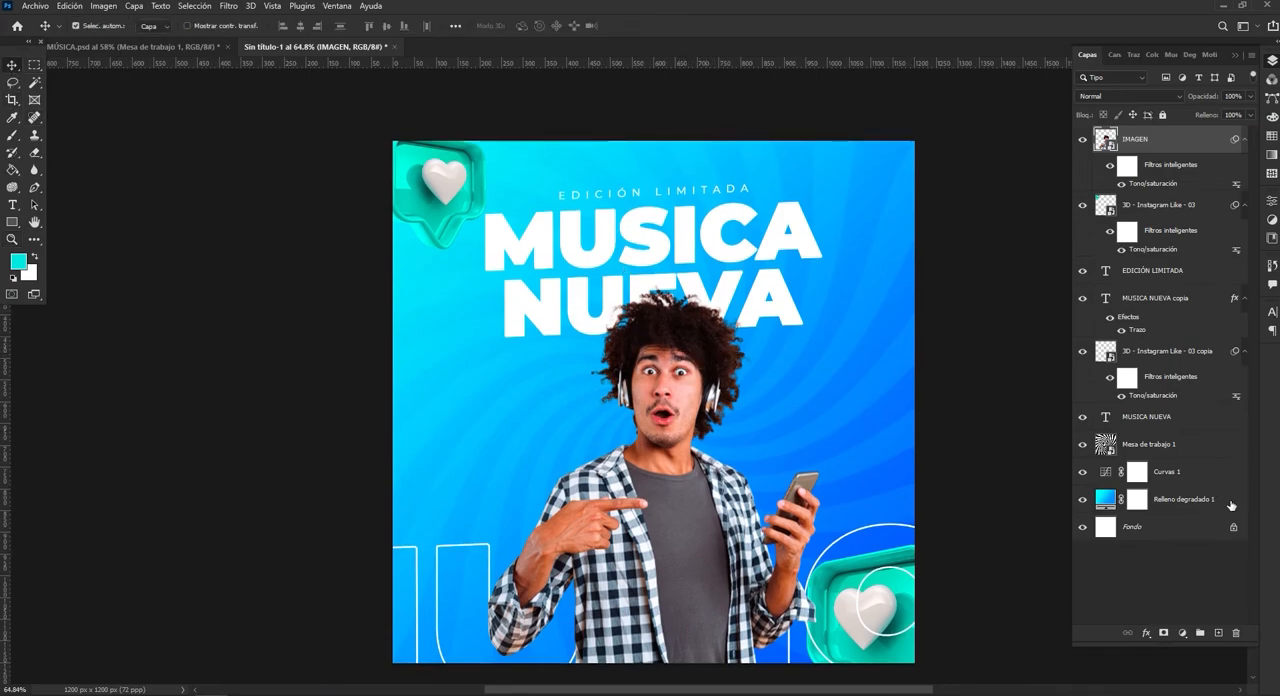
click(1218, 634)
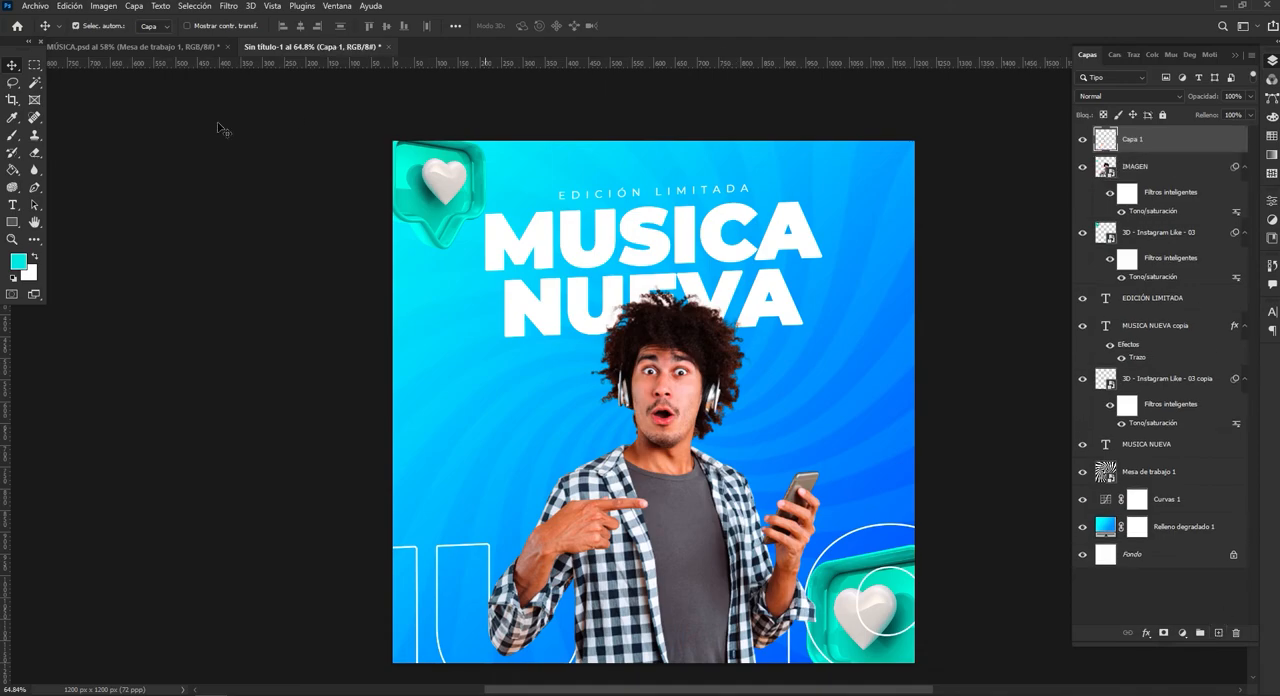
Paint a soft black shadow around the top of the man's hair on the new layer with the Brush at 45% opacity.
click(12, 134)
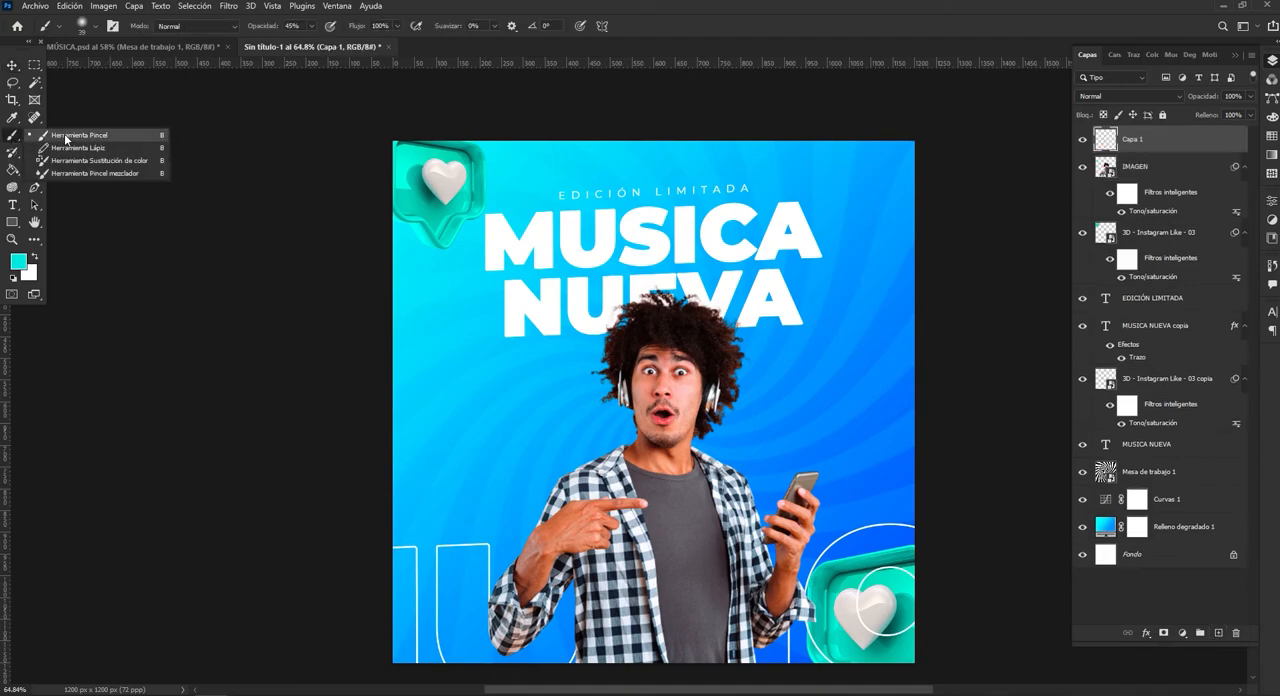
click(70, 136)
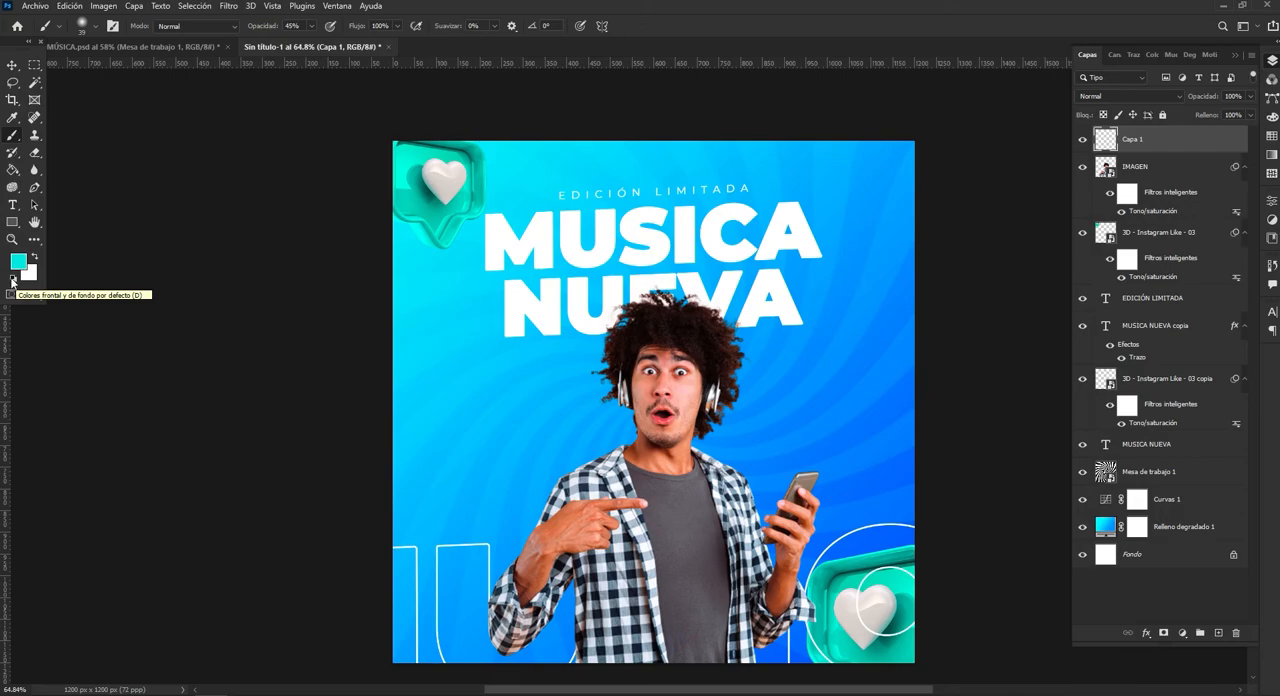
click(12, 281)
drag(671, 284, 751, 327)
click(12, 240)
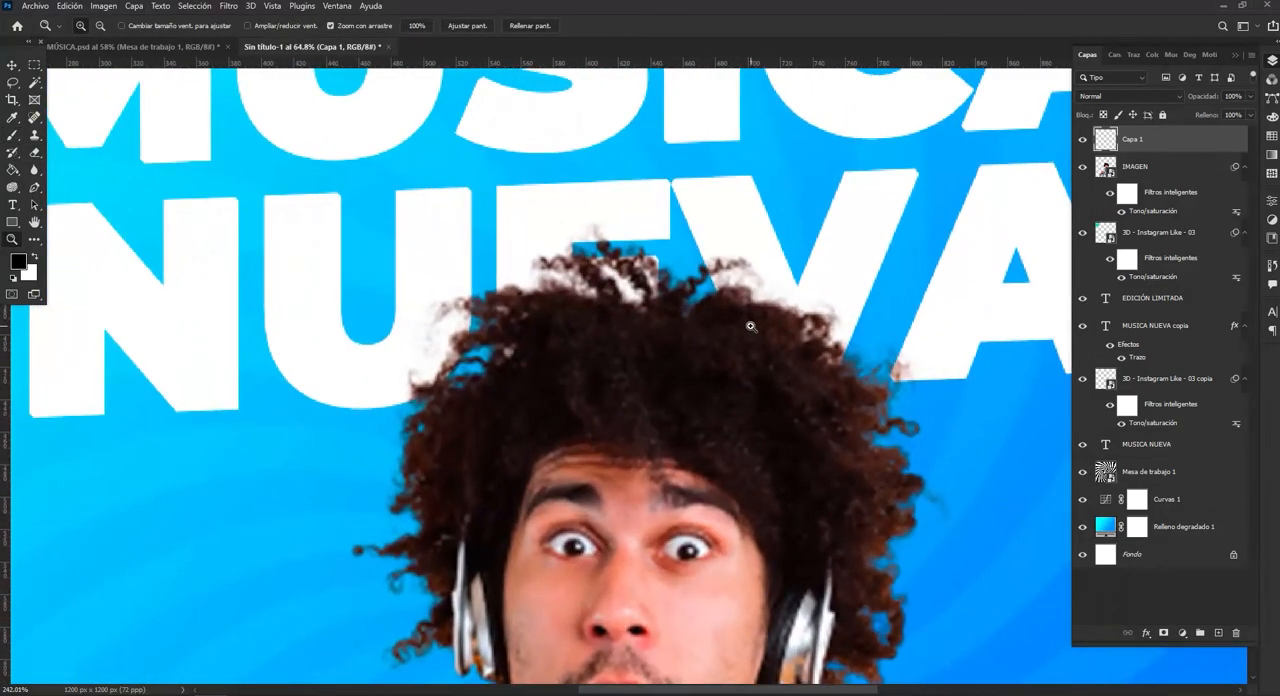
click(34, 152)
click(12, 136)
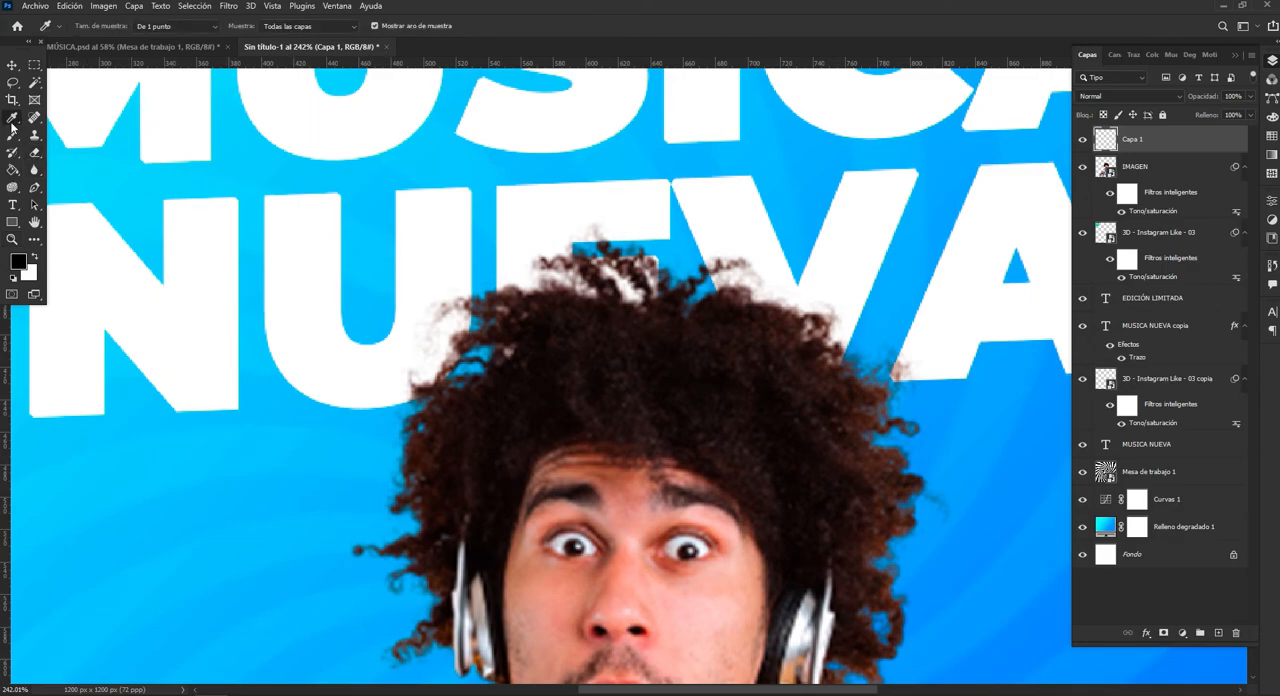
mouse_move(563, 289)
mouse_down()
mouse_move(505, 270)
mouse_move(511, 331)
mouse_move(518, 308)
mouse_move(549, 290)
mouse_move(632, 284)
mouse_move(777, 316)
mouse_move(882, 407)
mouse_move(889, 397)
mouse_move(740, 312)
mouse_move(637, 293)
mouse_move(494, 348)
mouse_move(561, 339)
mouse_up()
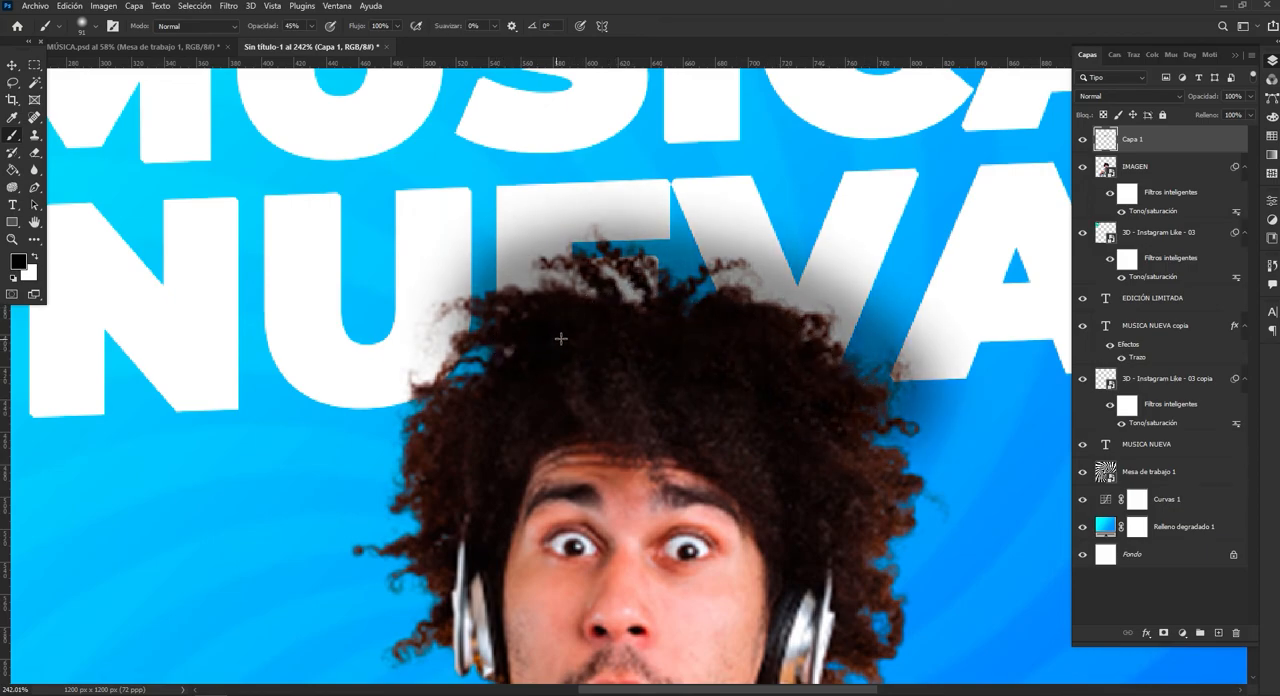
Move the shadow layer directly beneath the man's layer and lower its opacity to 38%.
click(1083, 140)
click(1082, 140)
drag(1110, 142, 1128, 206)
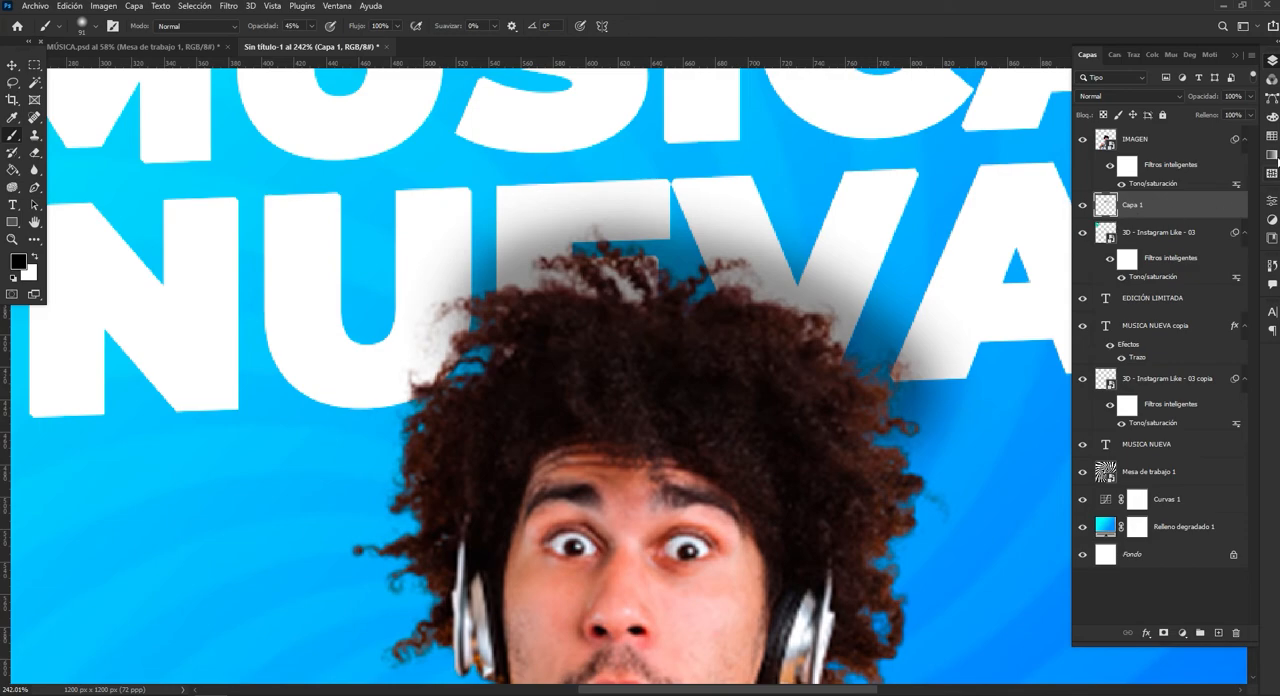
click(1250, 98)
drag(1247, 116, 1214, 120)
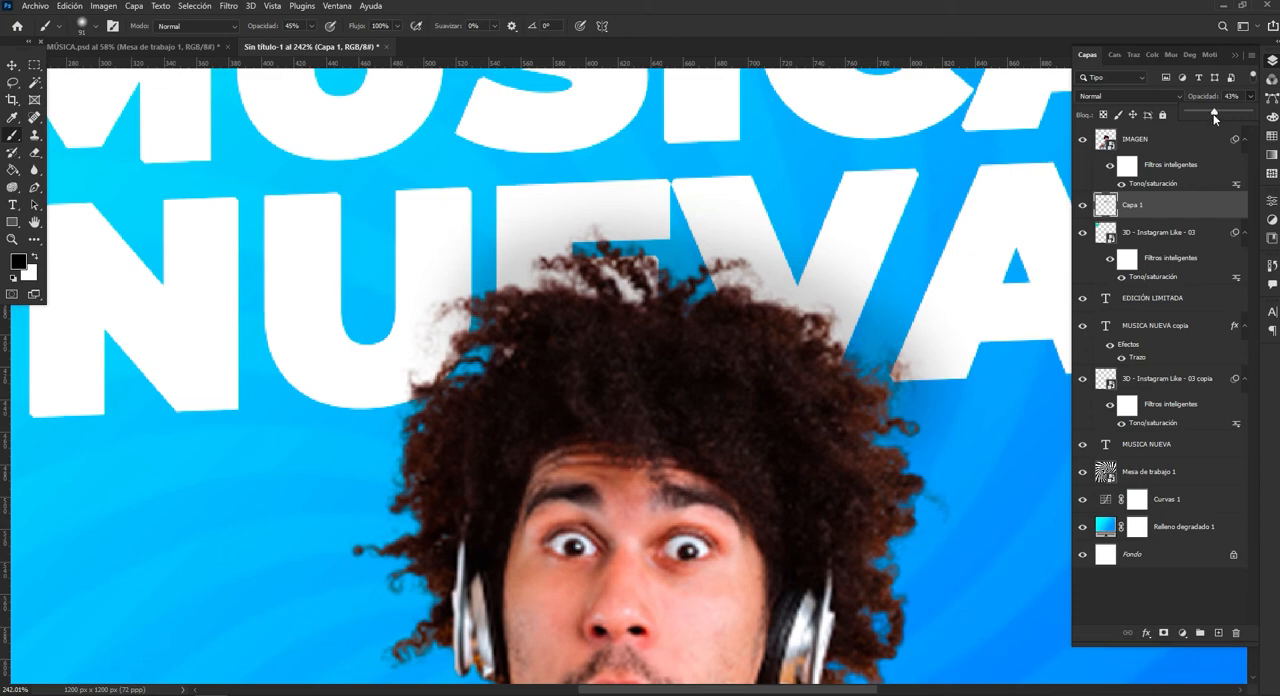
drag(1210, 113, 1211, 116)
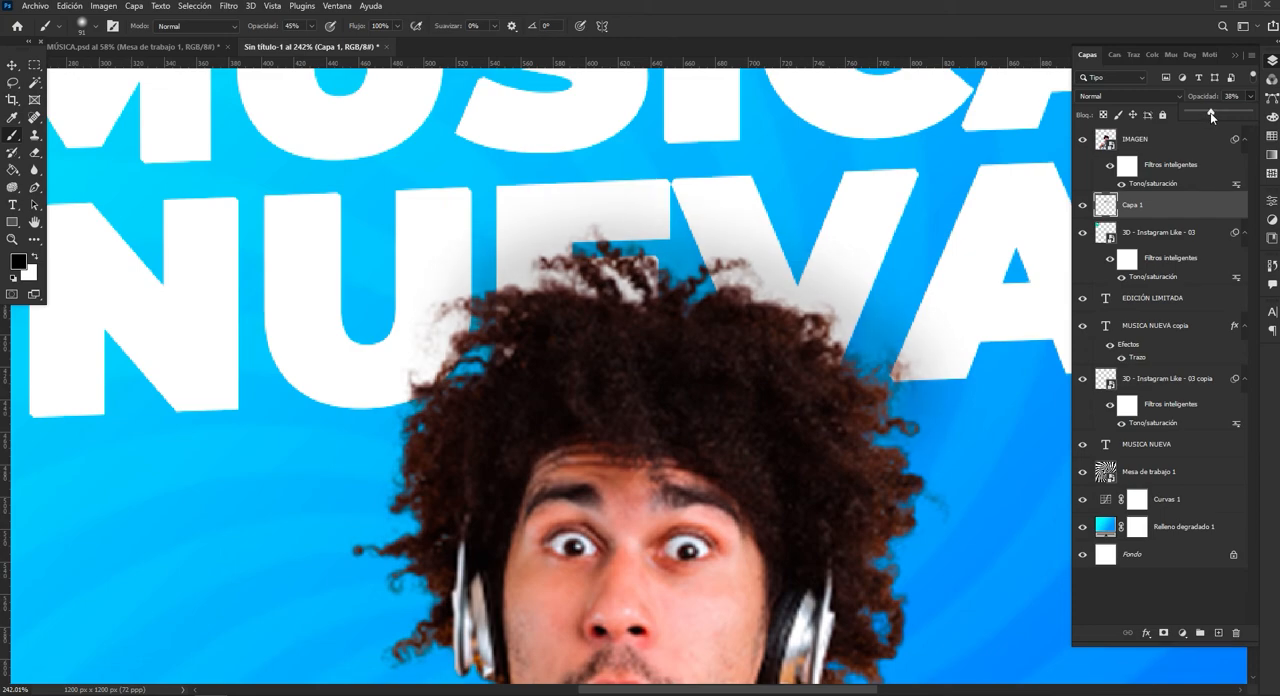
Apply a Gaussian Blur with a 4.0 pixel radius to the like icon in the poster's upper-left corner.
click(13, 242)
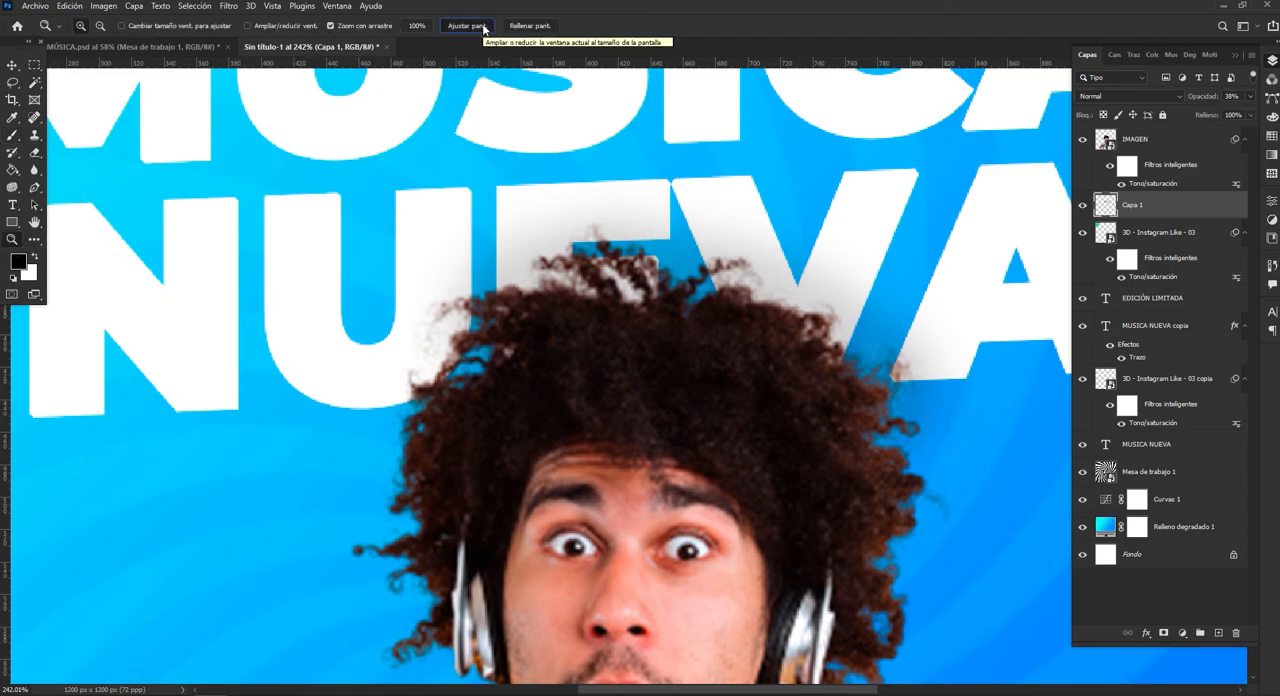
click(484, 28)
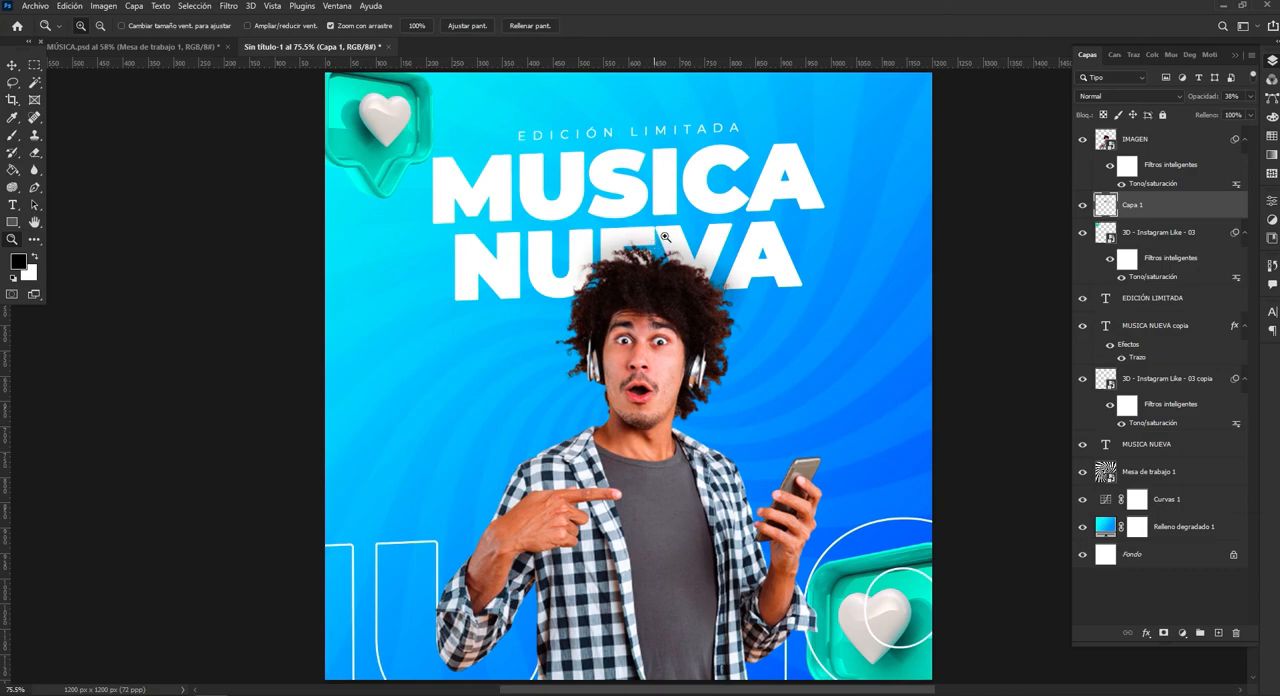
click(13, 64)
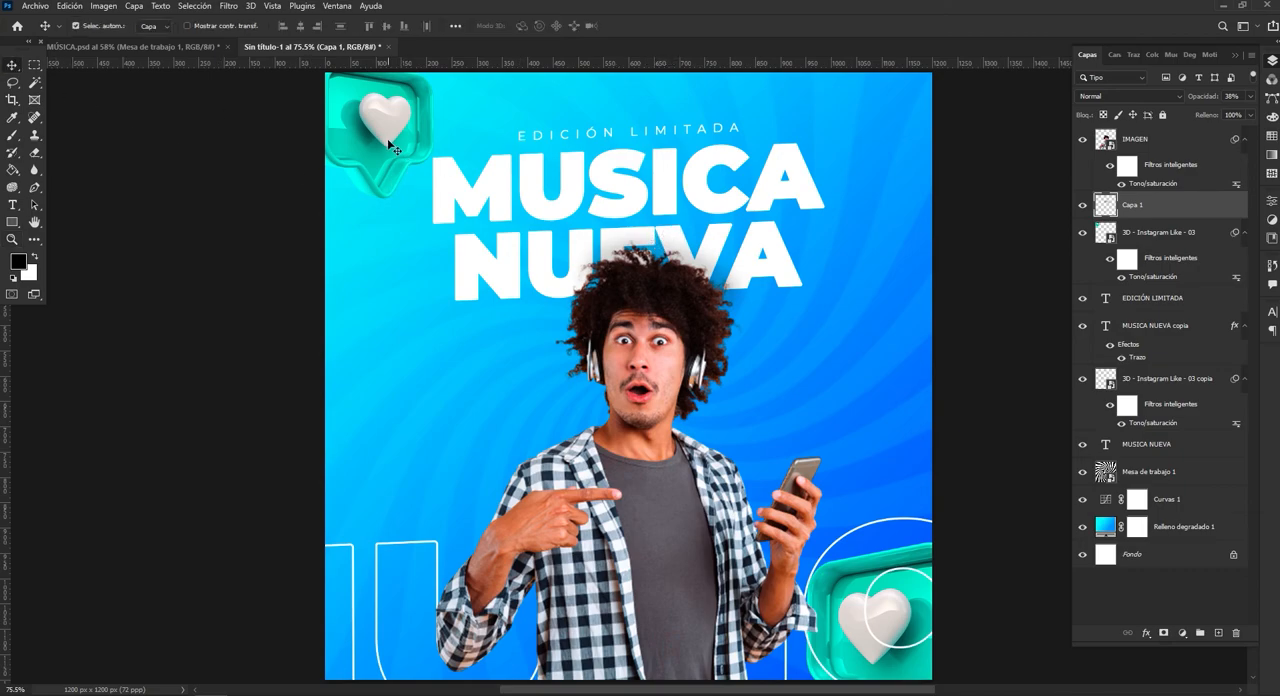
click(390, 145)
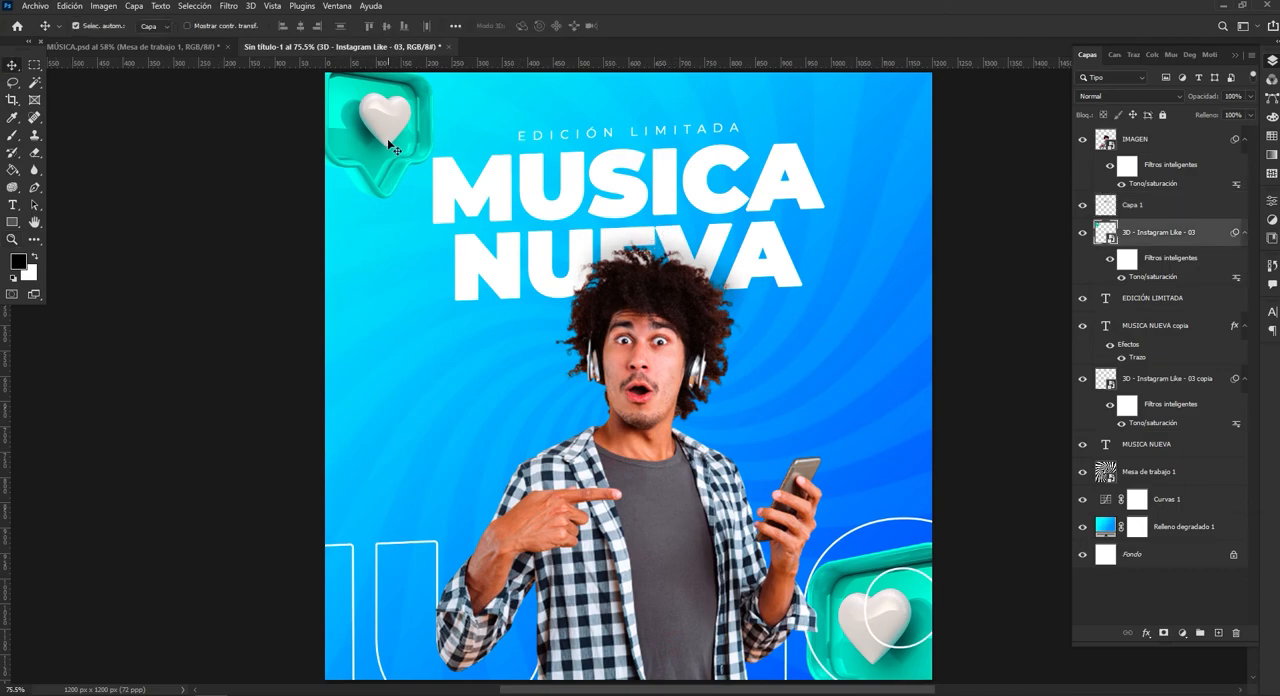
click(228, 7)
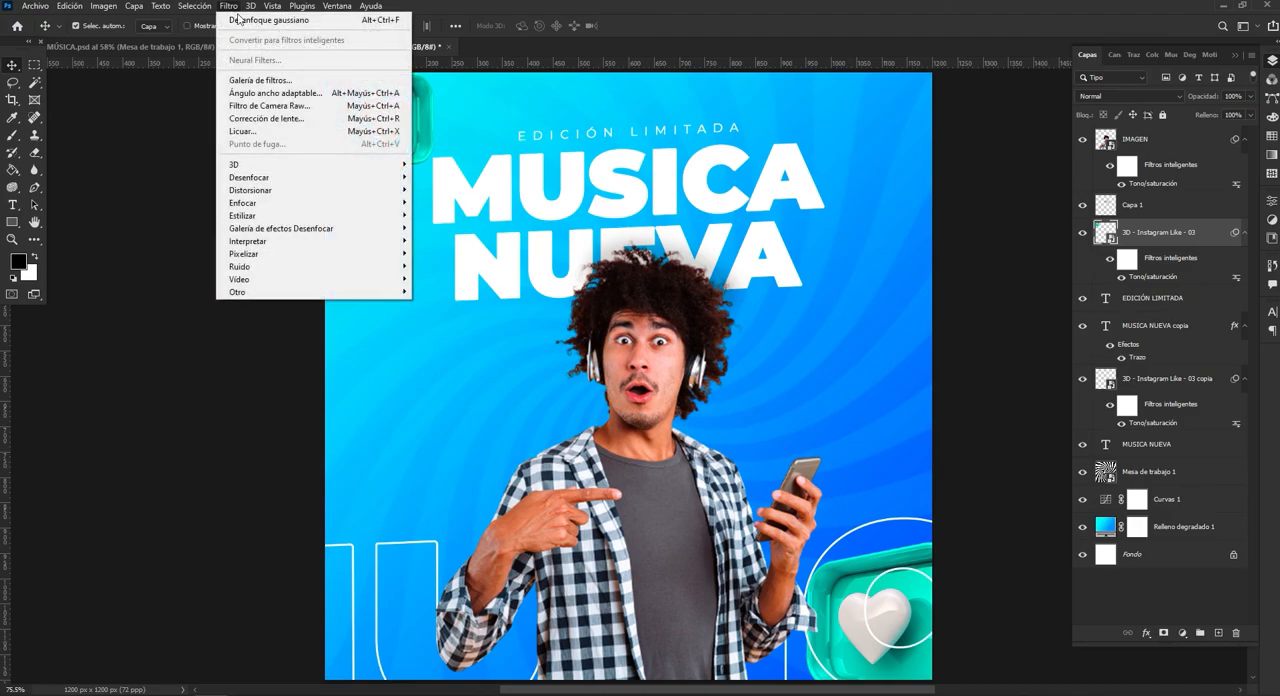
mouse_move(318, 177)
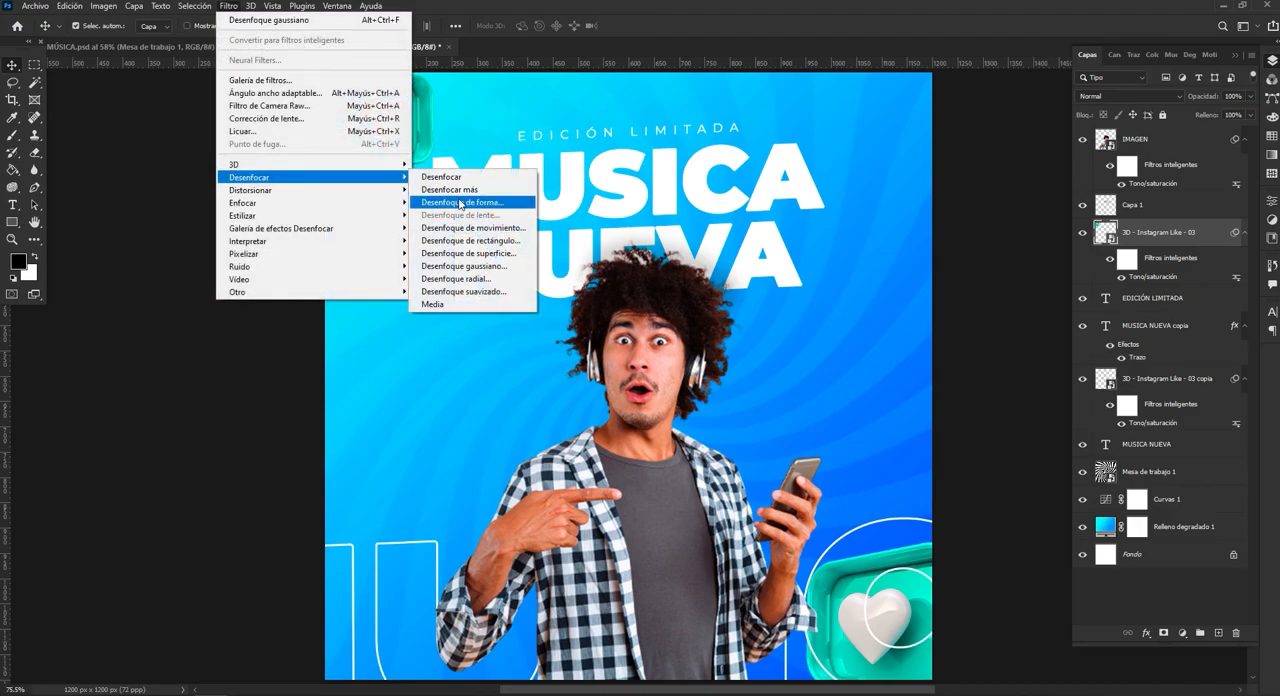
click(494, 265)
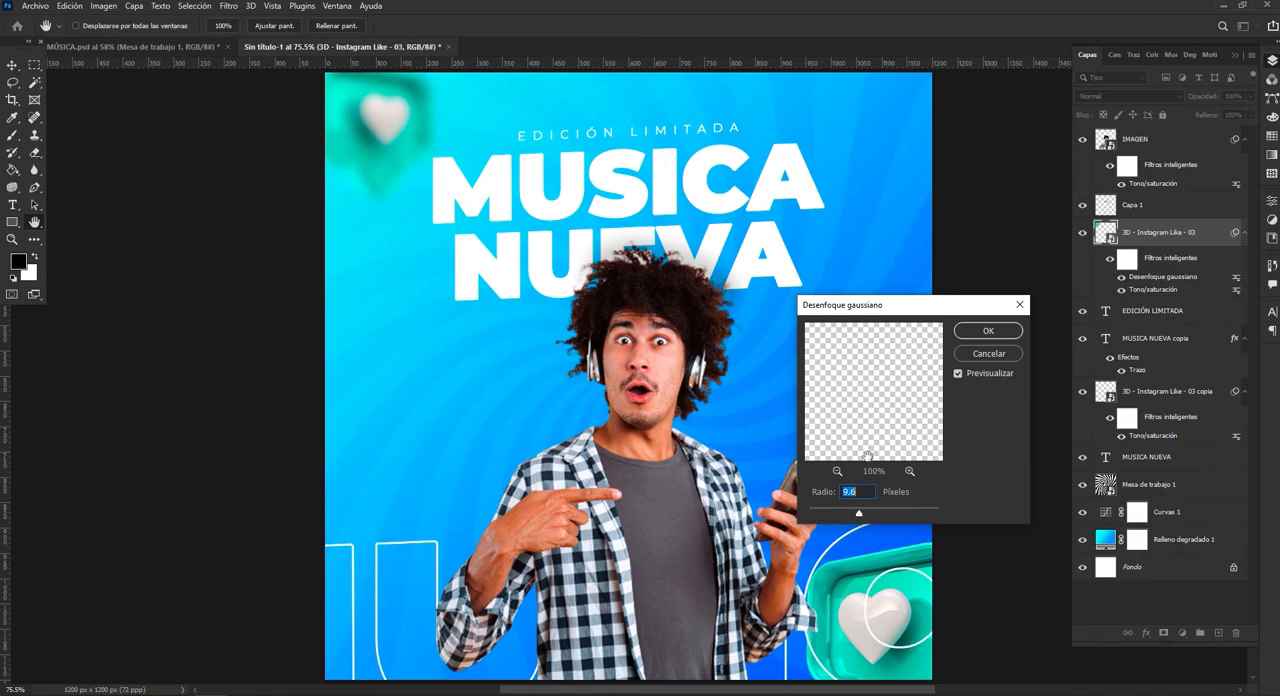
drag(858, 514, 841, 515)
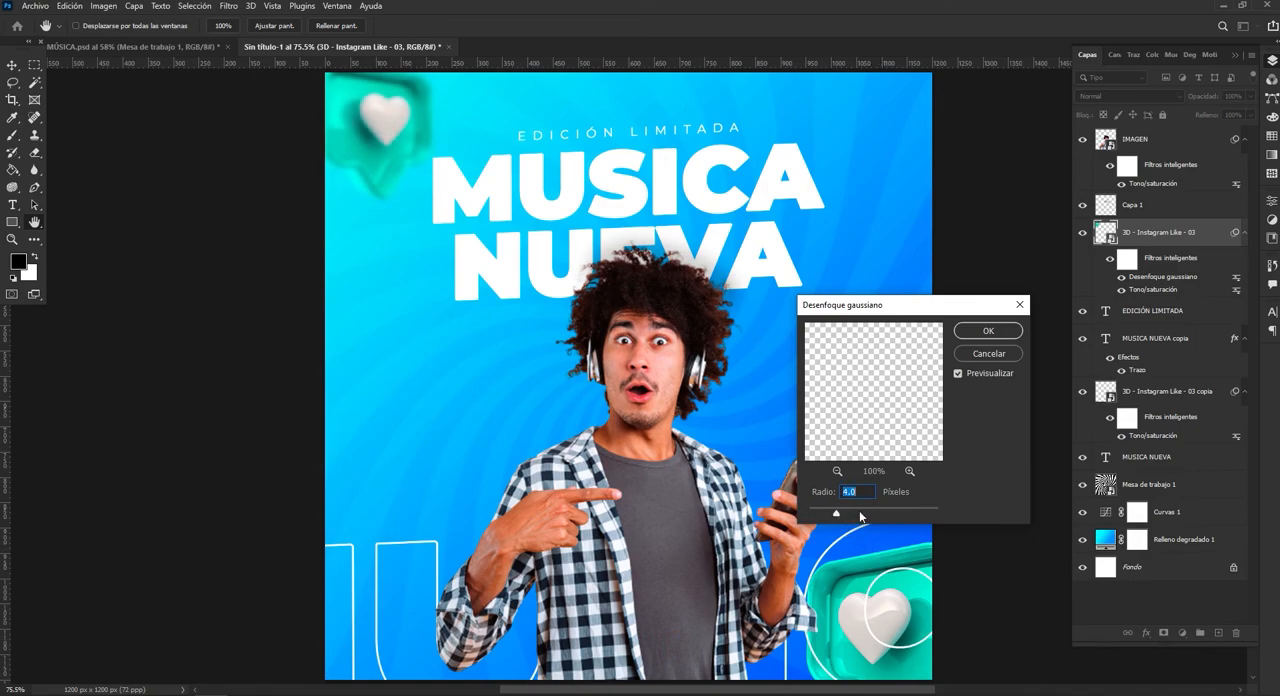
click(986, 331)
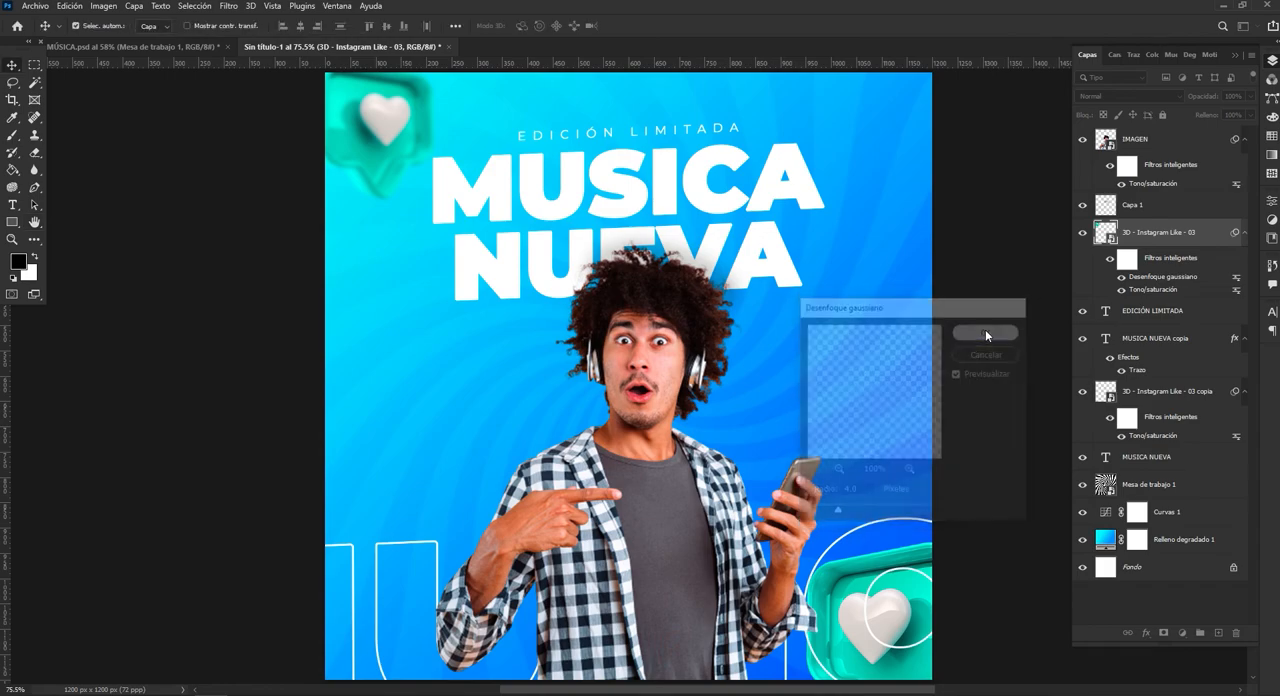
Apply a Gaussian Blur with a 4.0 pixel radius to the like icon in the poster's lower-right corner.
click(843, 590)
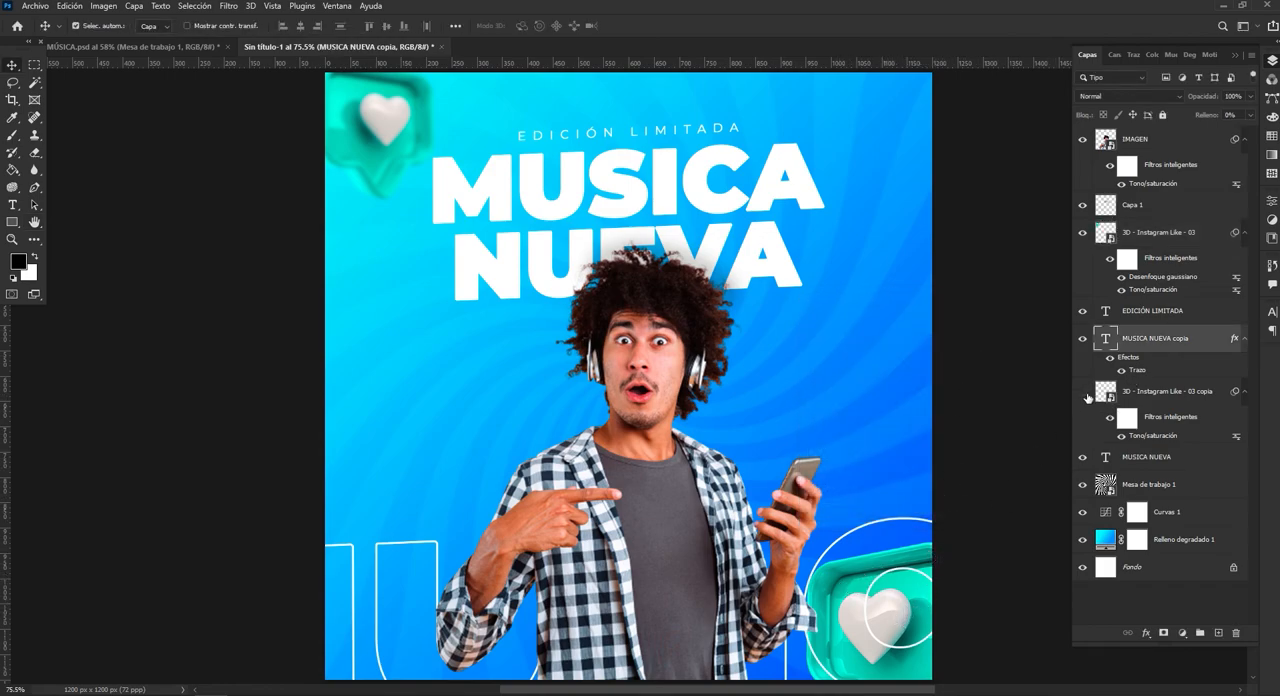
click(1168, 390)
click(228, 6)
mouse_move(252, 177)
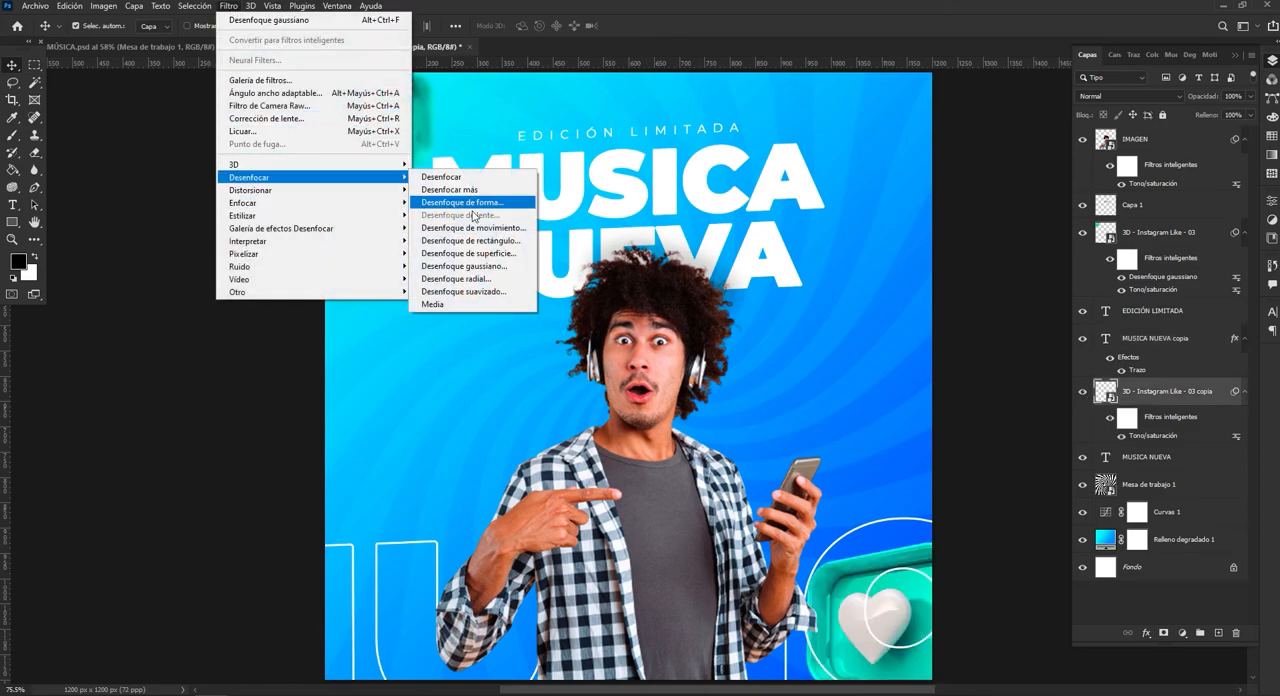
click(504, 266)
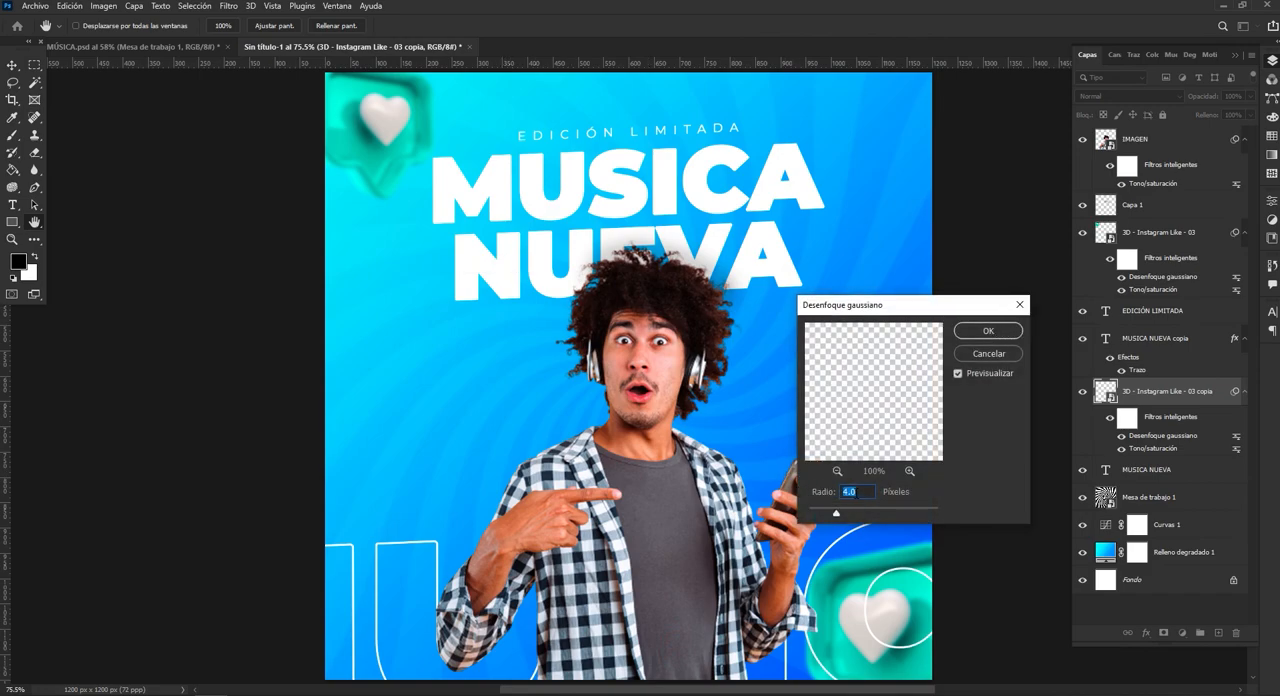
click(988, 331)
key(z)
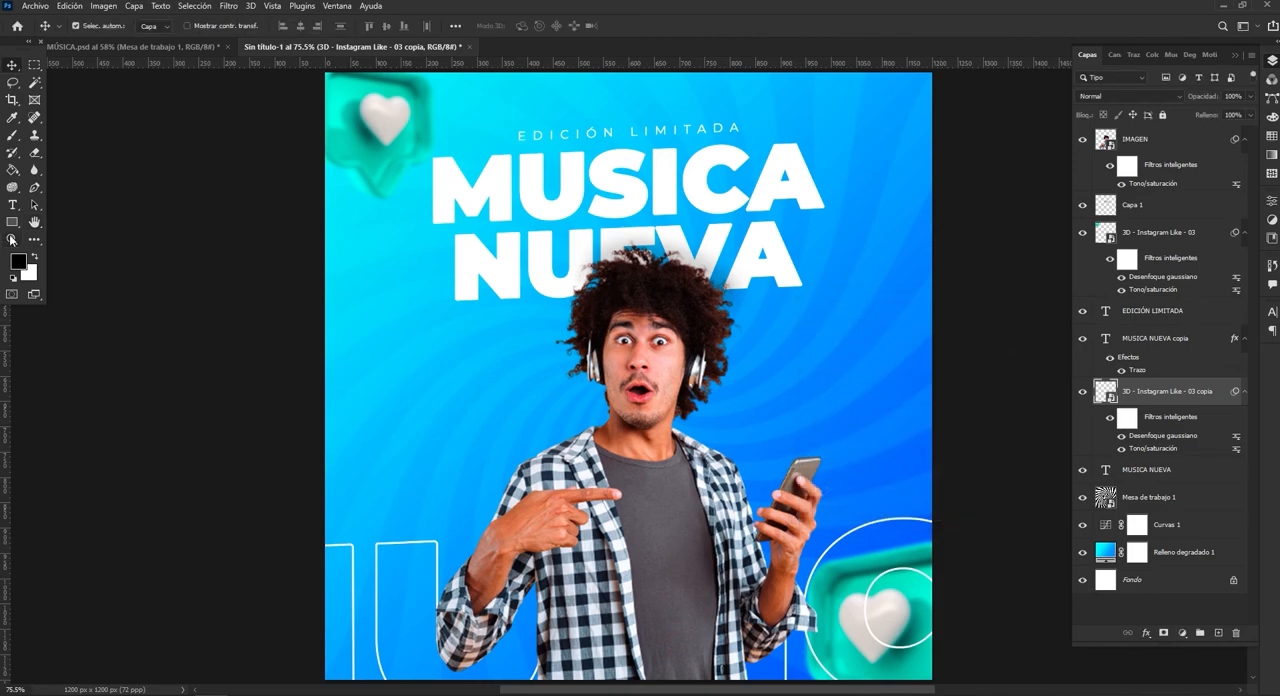
drag(582, 380, 551, 349)
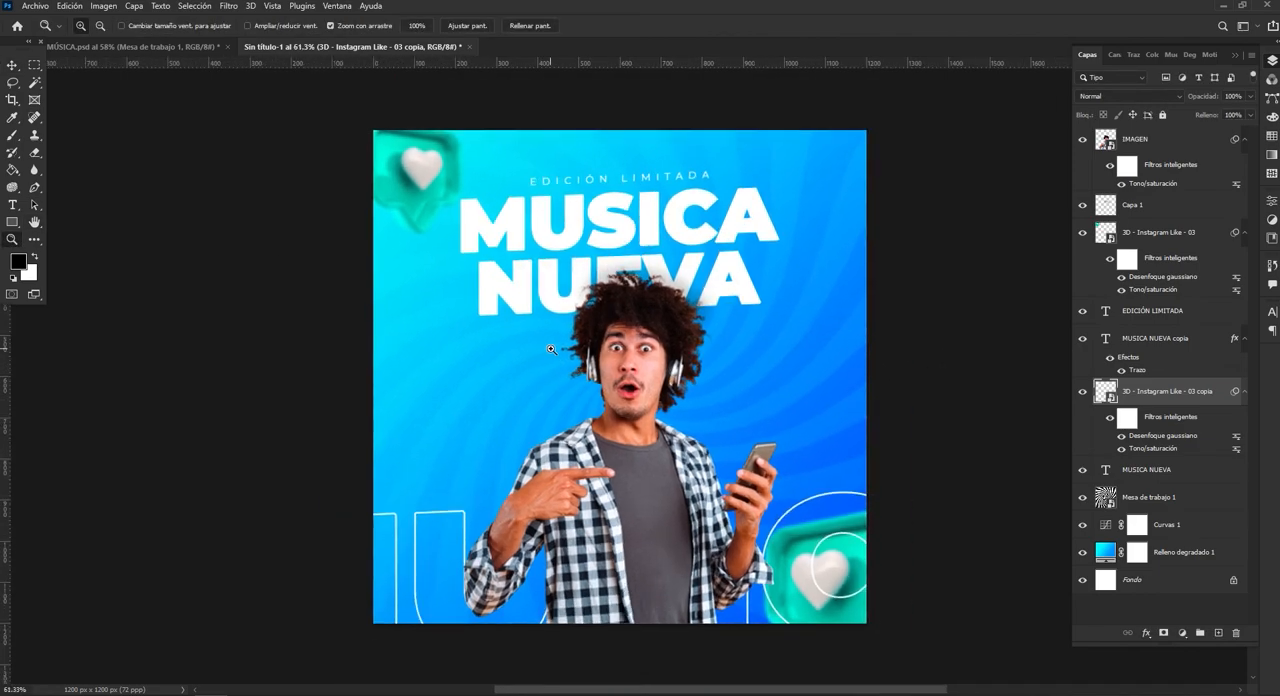